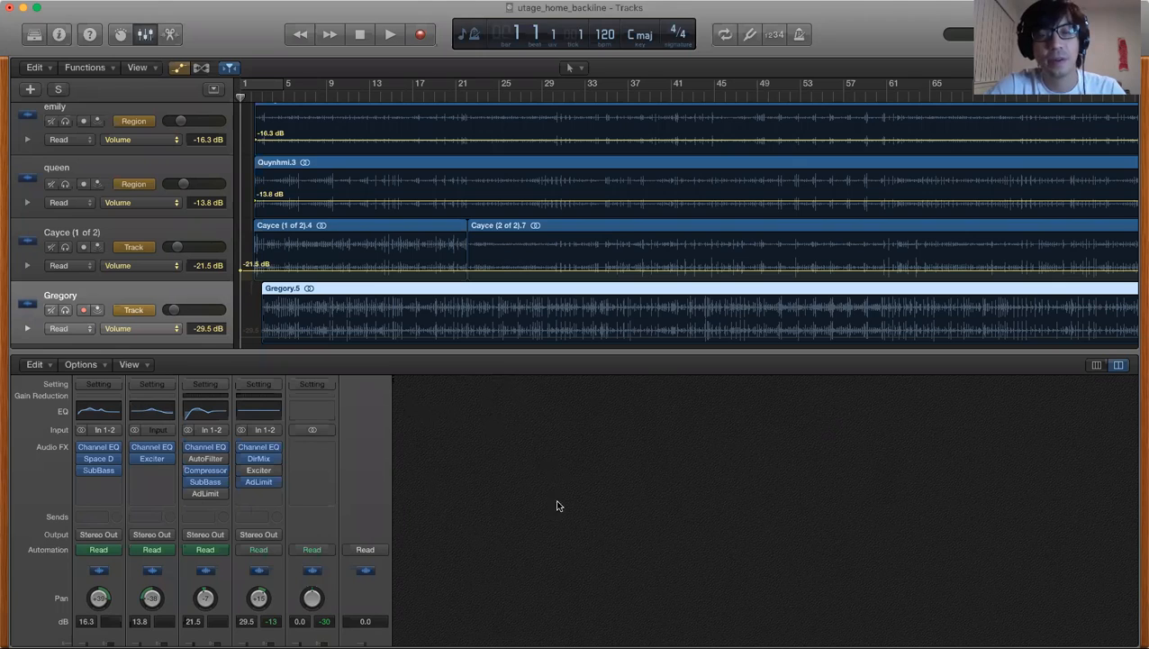
- Play the project from bar 3 and solo each of the four tracks one after another to hear them individually
click(259, 94)
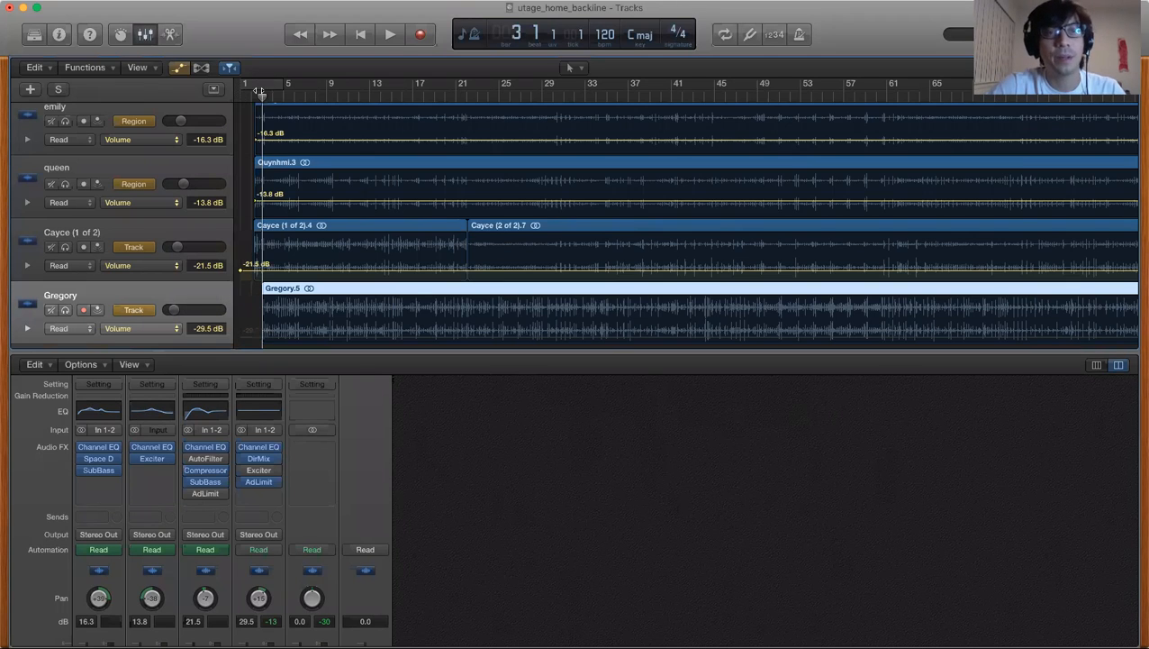
key(space)
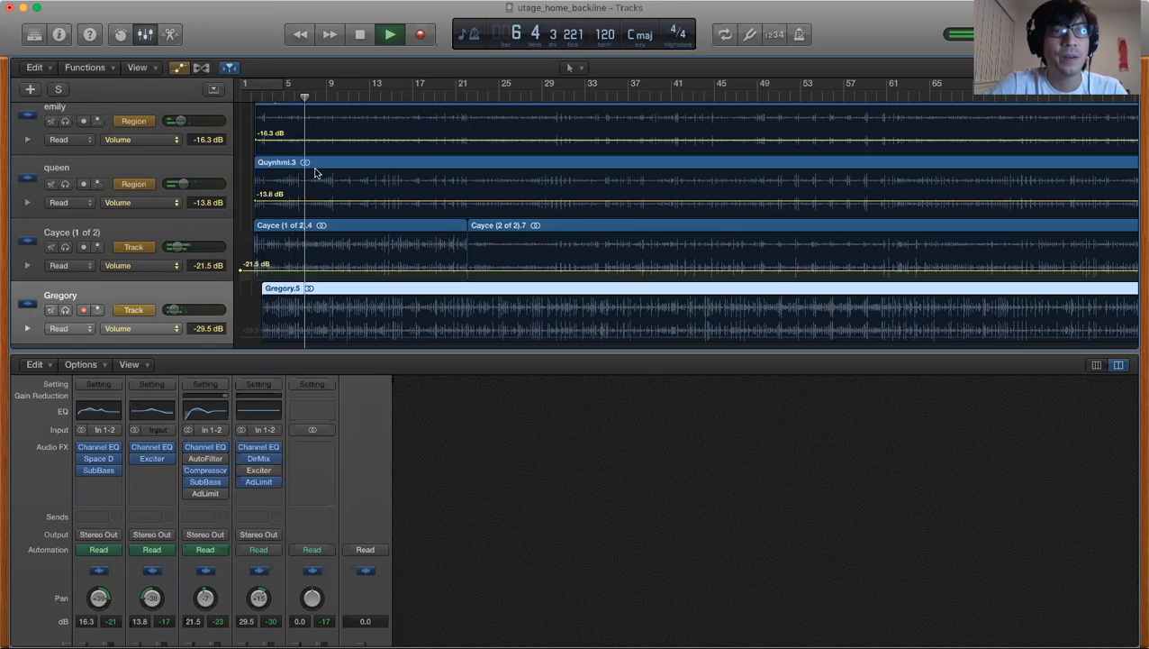
scroll(109, 140, up, 1)
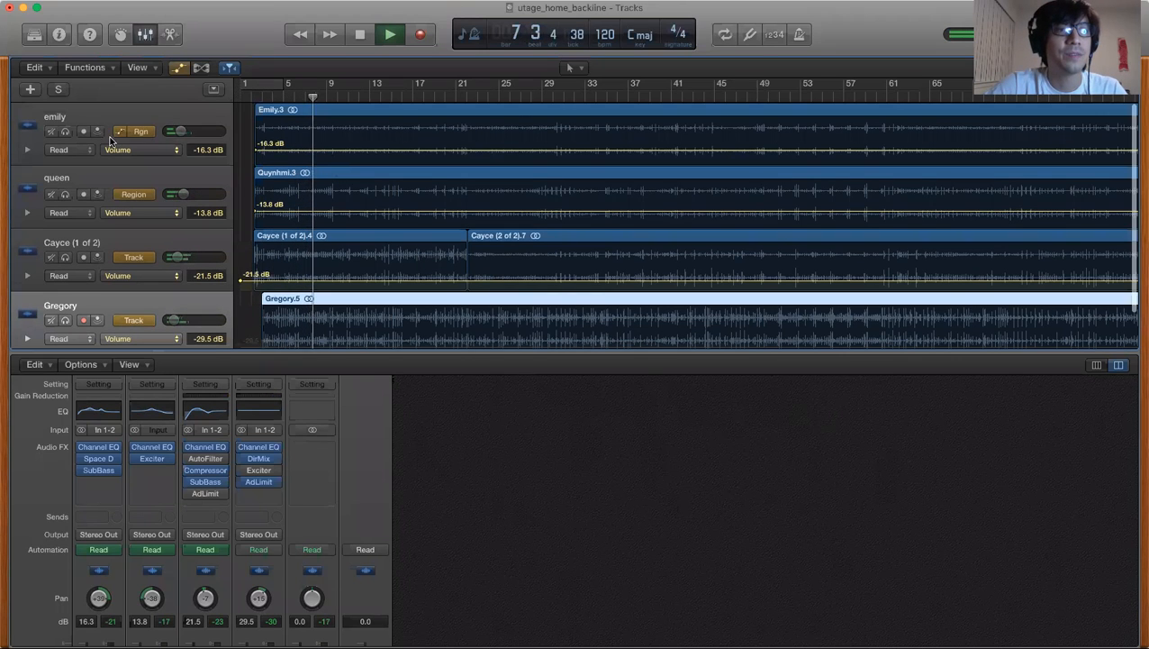
click(64, 134)
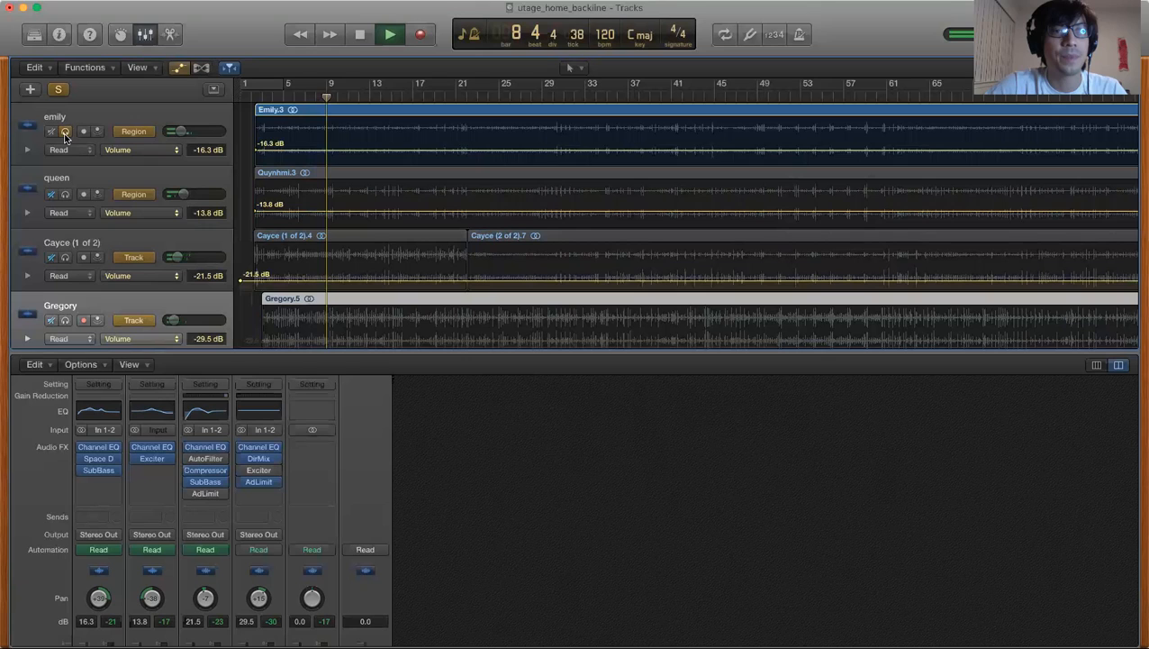
click(65, 132)
click(65, 194)
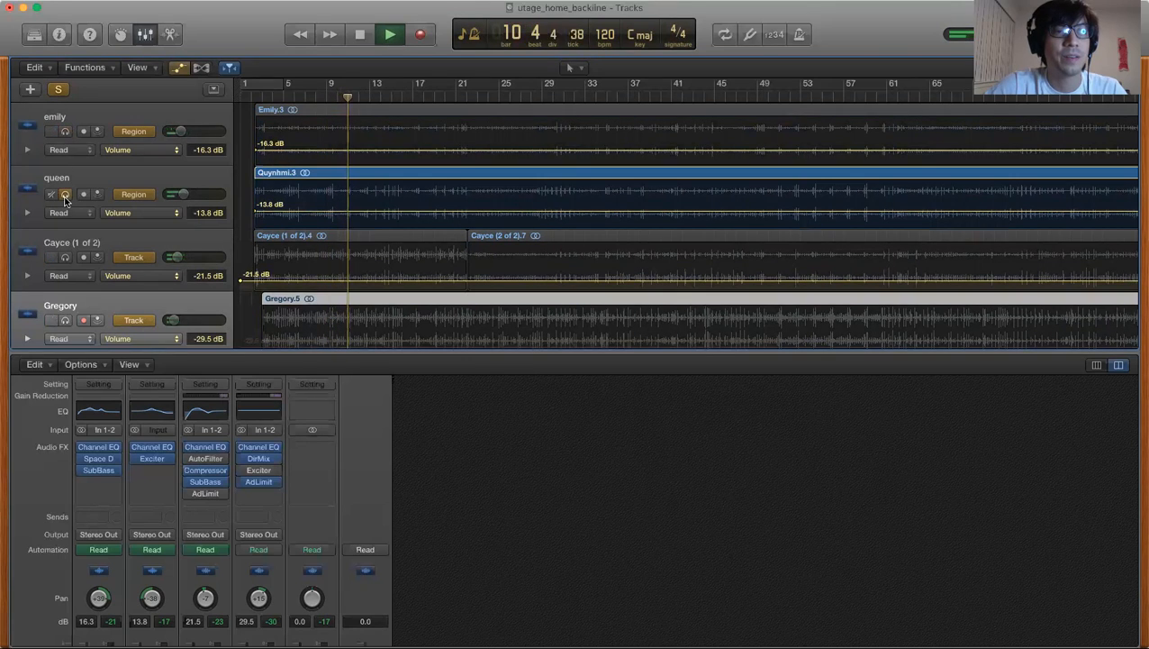
click(65, 194)
click(65, 257)
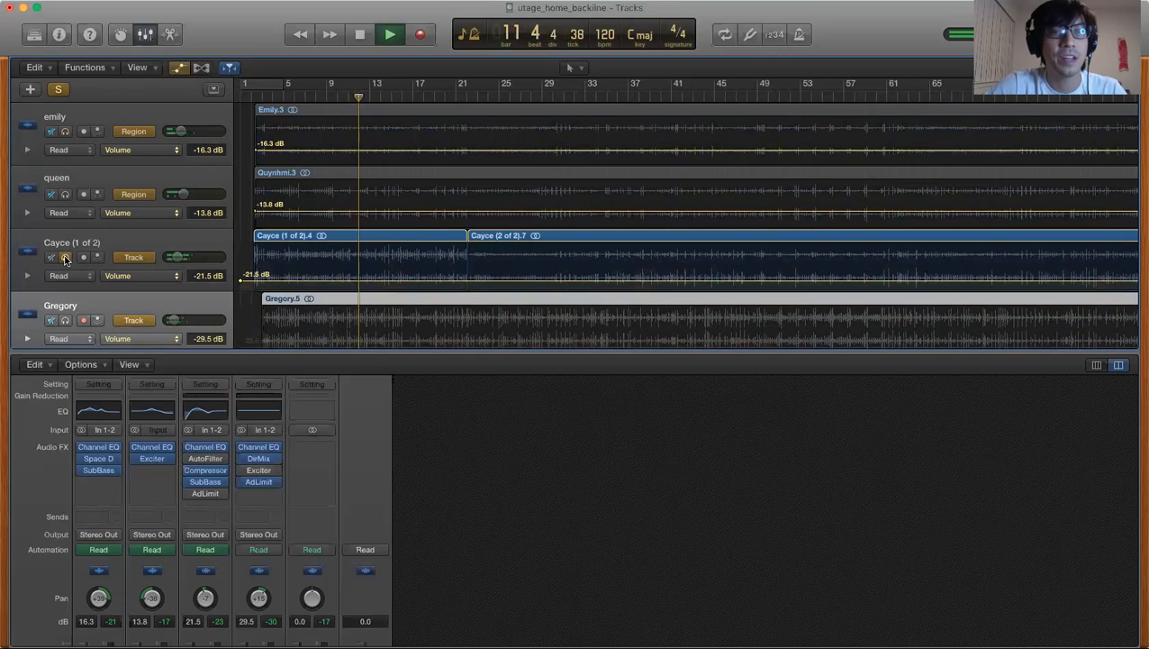
click(65, 257)
click(65, 321)
click(65, 321)
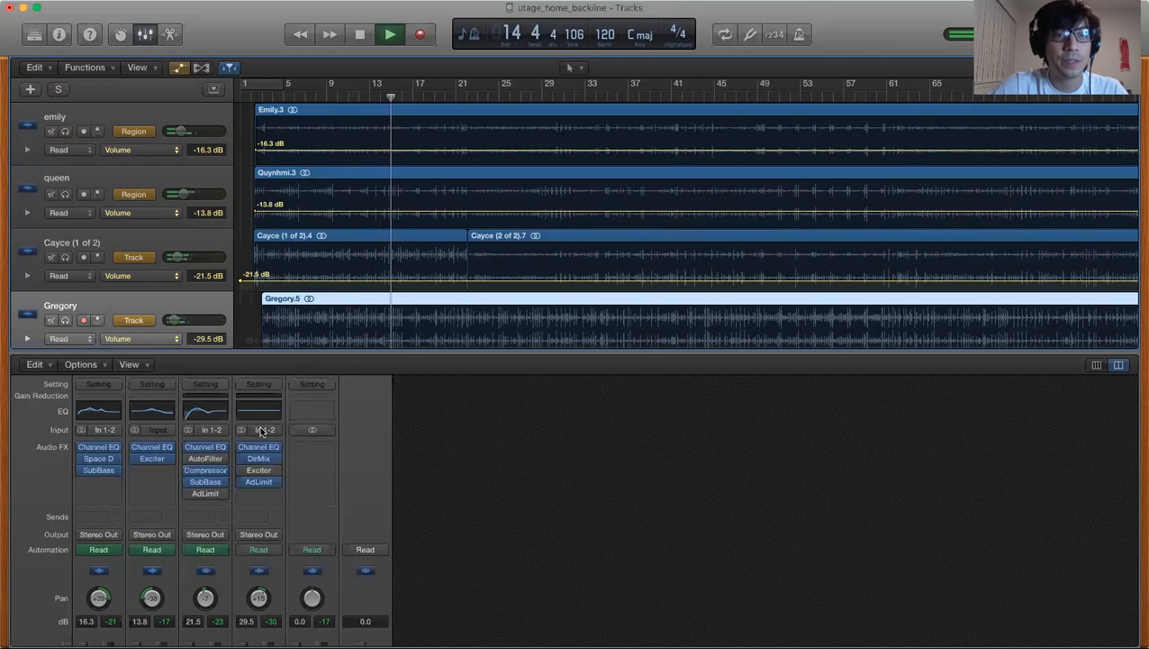
- Solo the first three tracks together to hear the mix without the fourth track
click(64, 256)
click(65, 194)
click(64, 131)
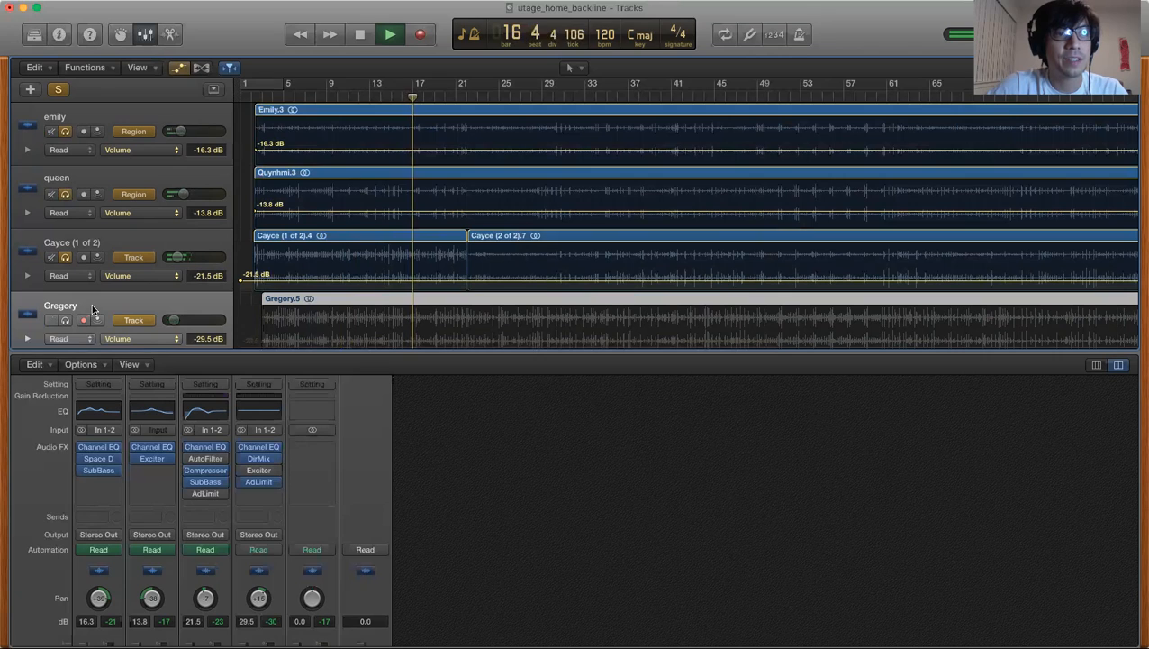
- Set the fourth track's volume to -23.5 dB and leave it as the only soloed track
scroll(92, 310, down, 1)
mouse_move(184, 308)
mouse_down()
mouse_move(184, 295)
mouse_move(184, 308)
mouse_up()
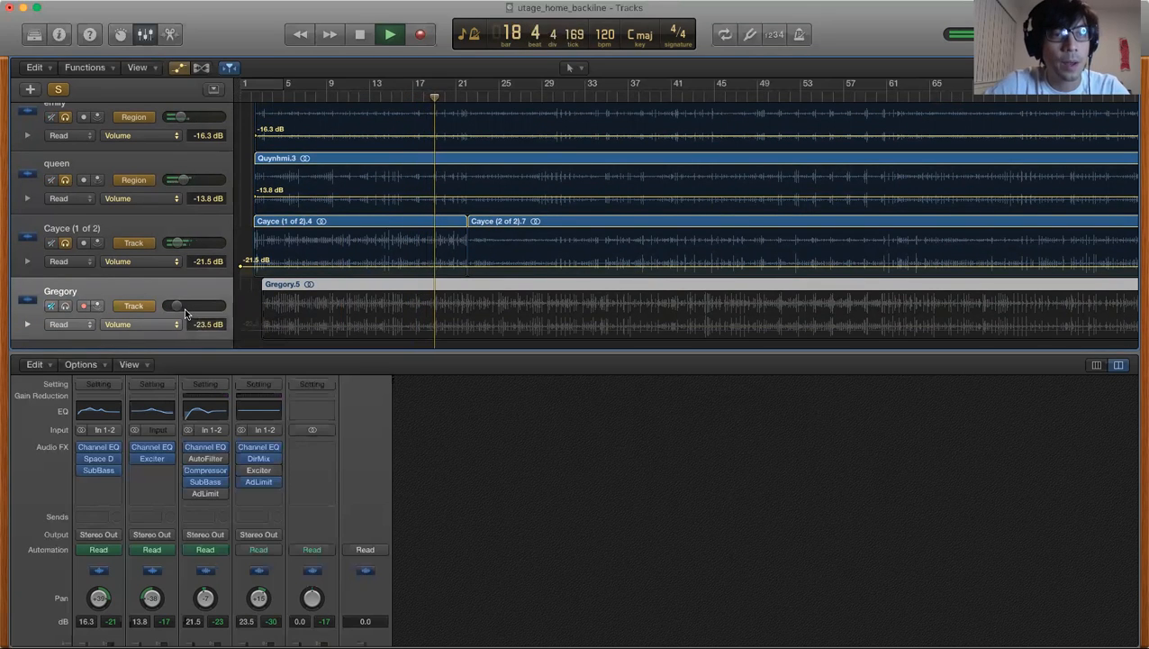
click(80, 307)
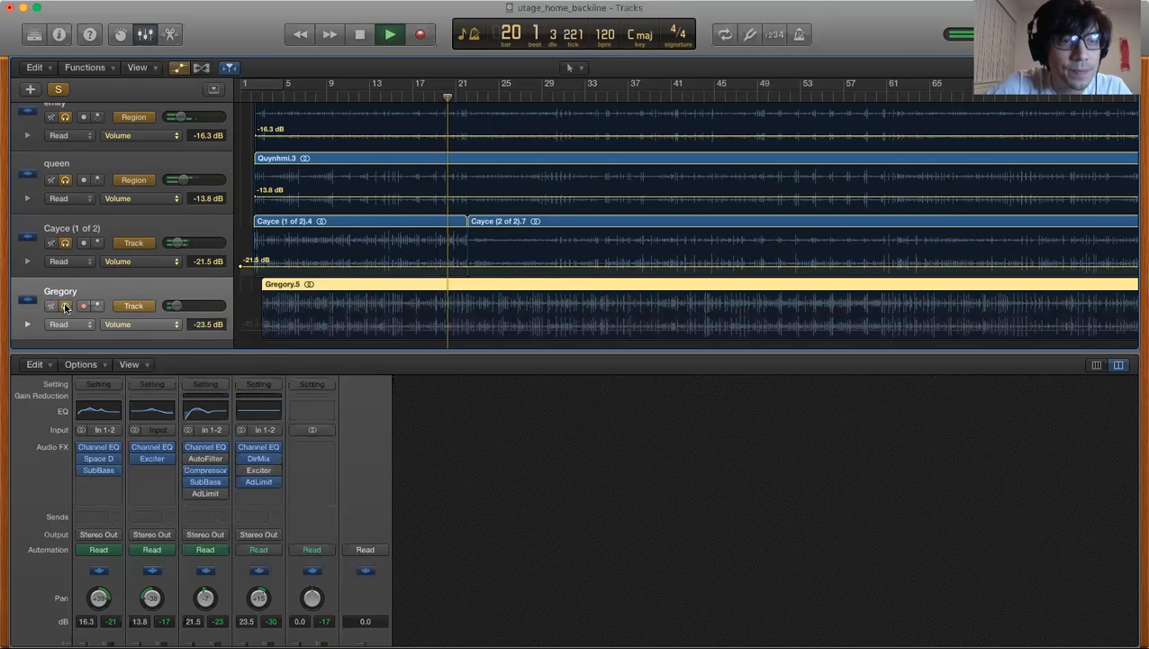
click(67, 243)
click(67, 181)
click(67, 117)
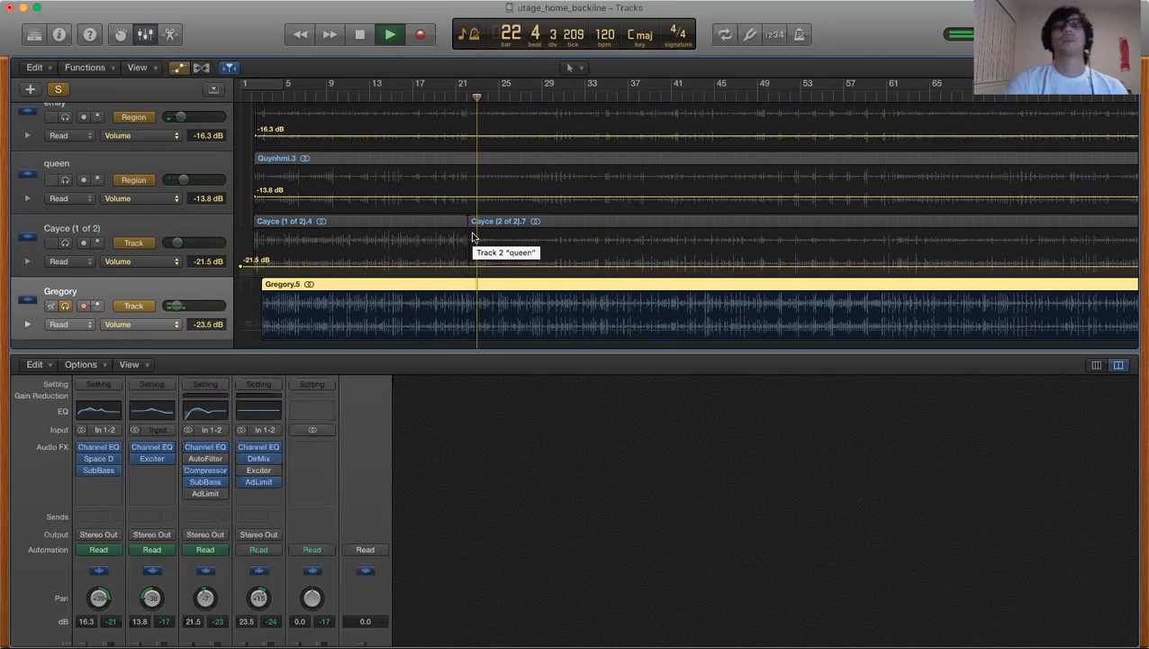
- View the fourth track's Channel EQ, close it, and hide and reshow the mixer
click(261, 412)
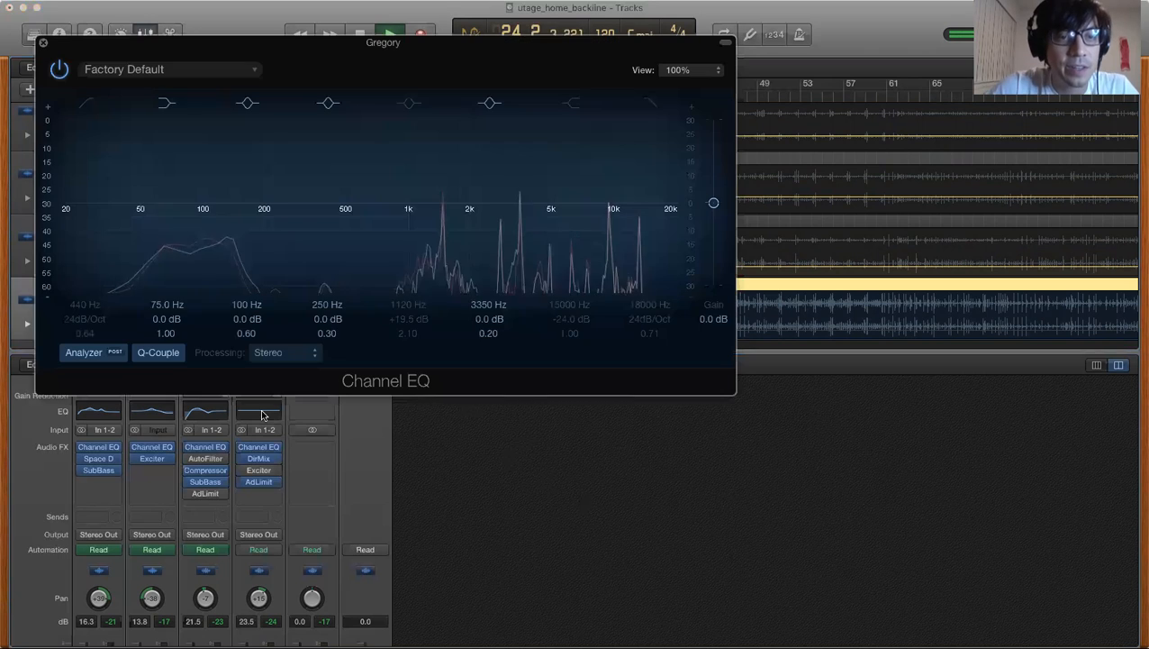
click(40, 38)
click(144, 35)
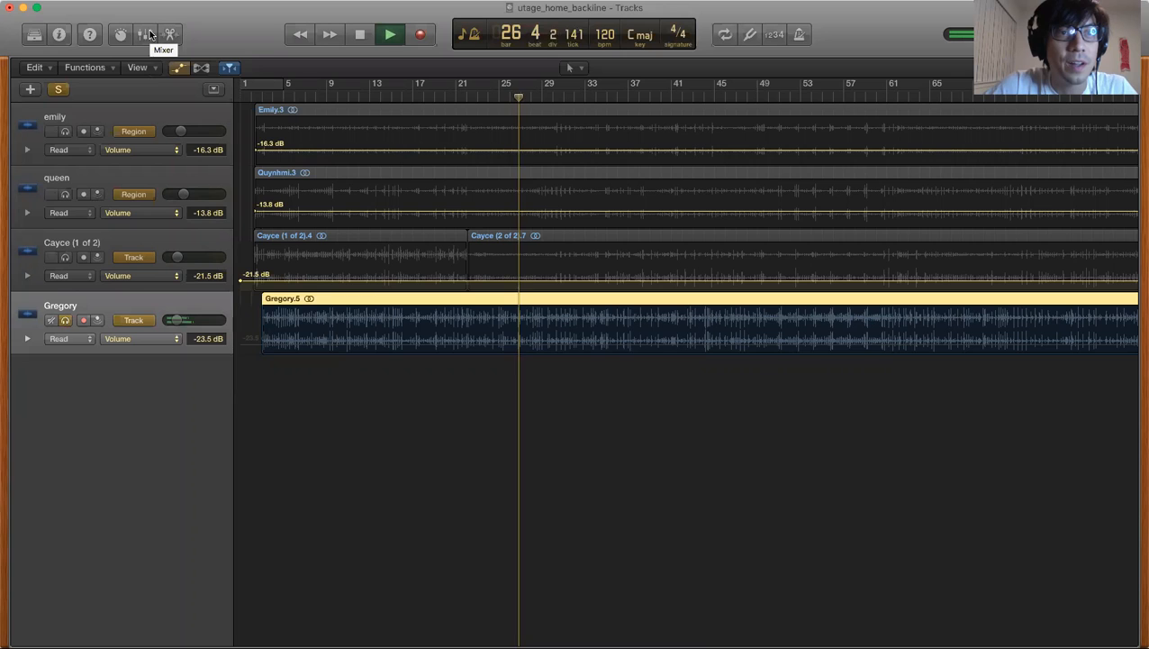
click(145, 35)
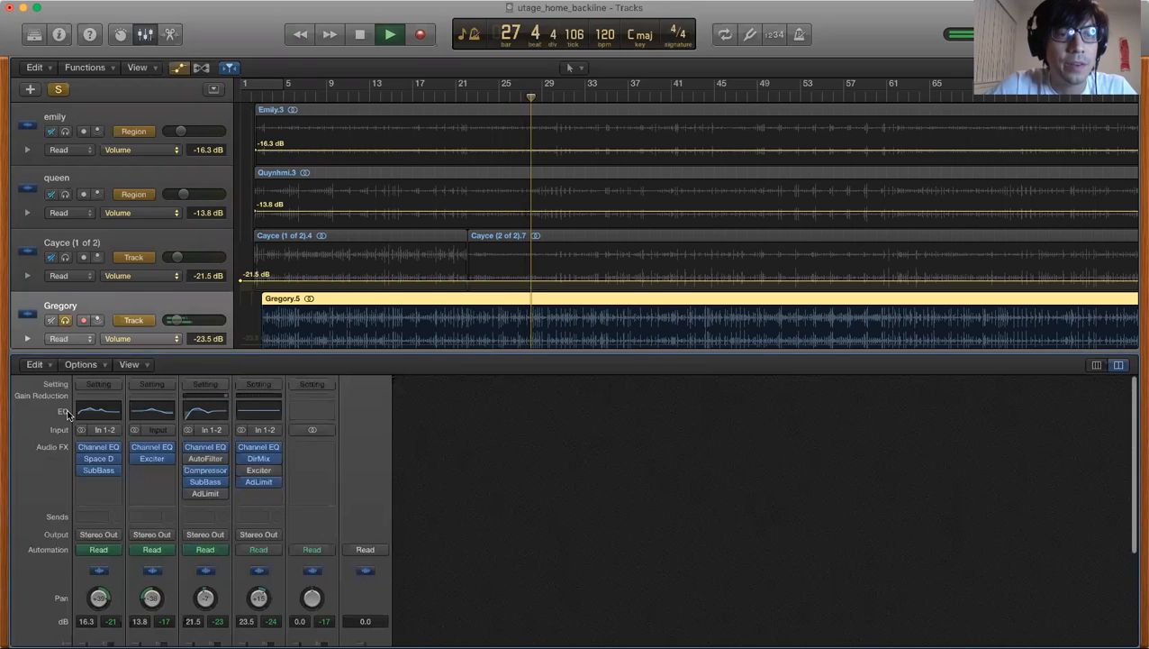
click(259, 493)
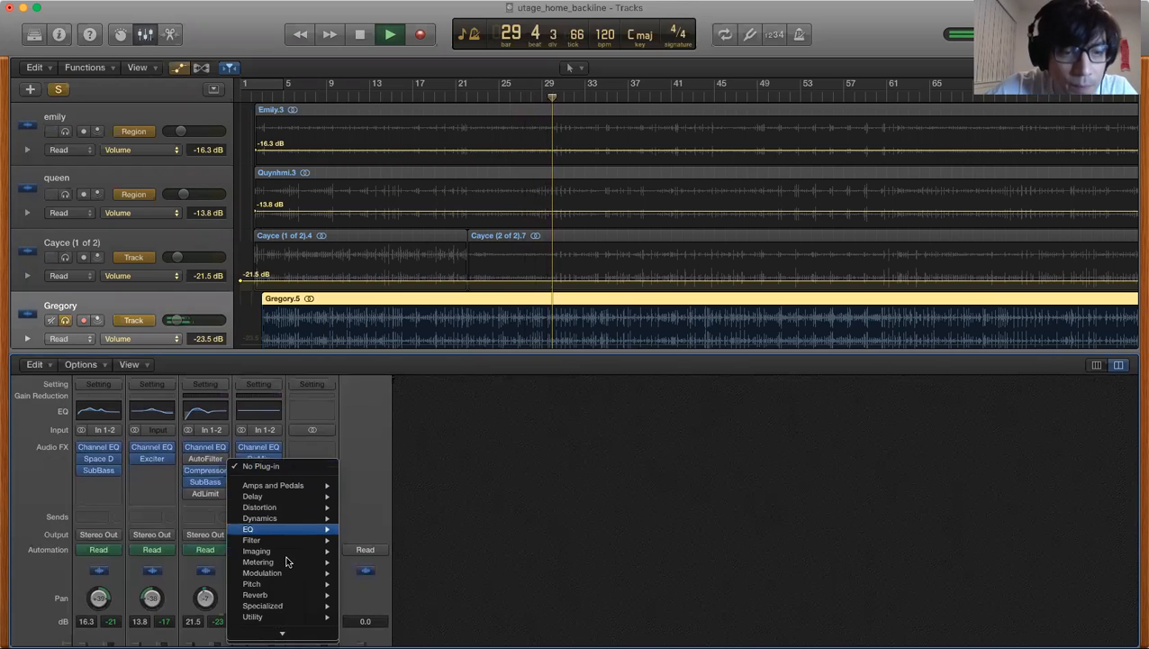
mouse_move(288, 561)
mouse_move(294, 528)
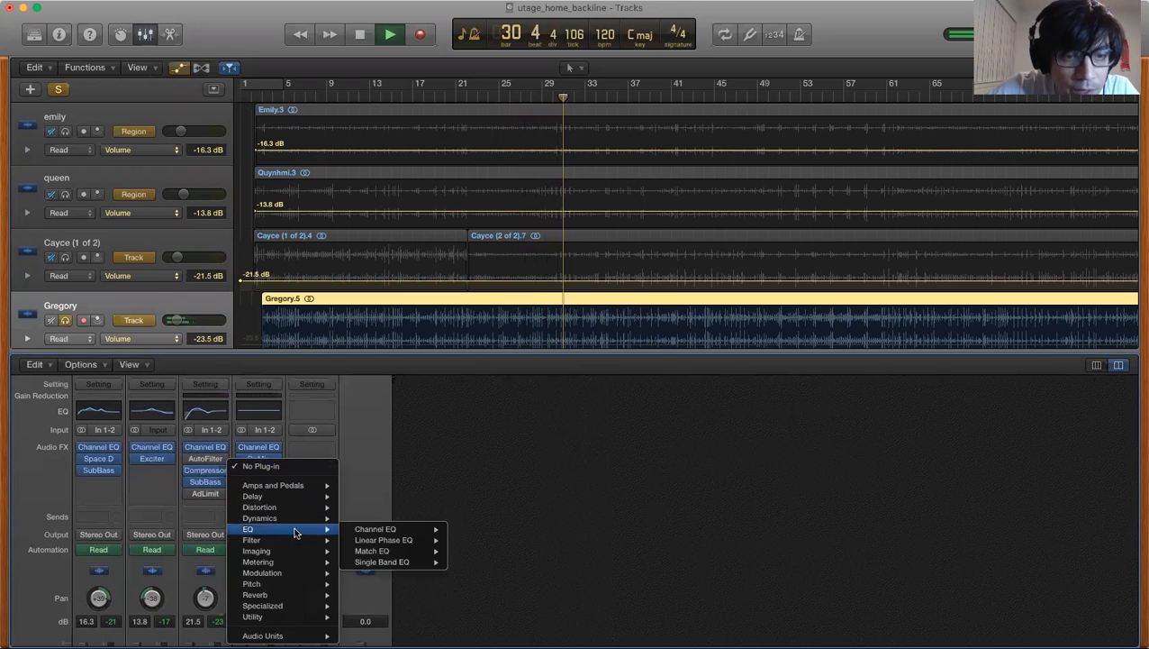
mouse_move(362, 533)
click(462, 472)
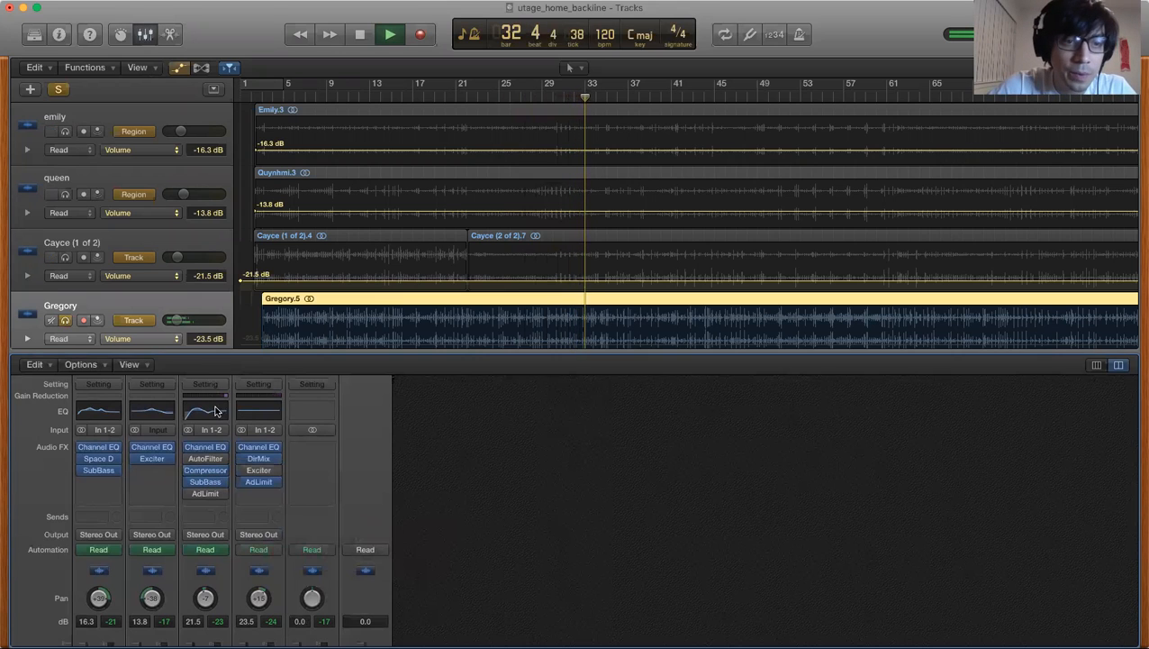
- Open the fourth track's Channel EQ and switch its analyzer off and back on
click(266, 413)
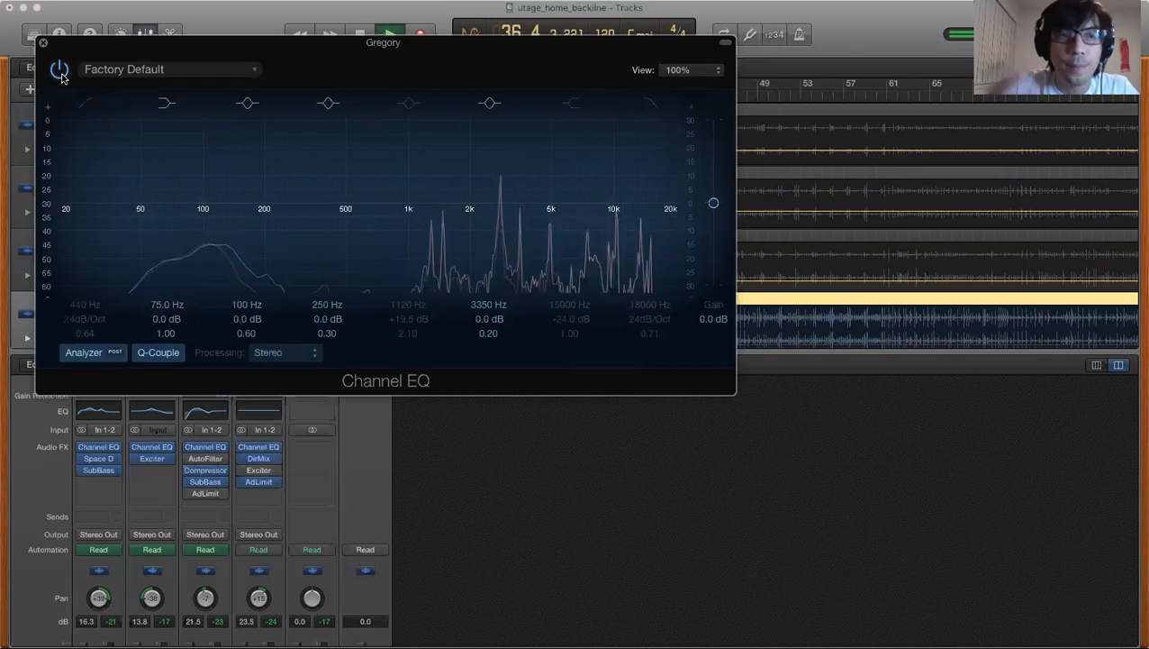
click(90, 351)
drag(383, 50, 426, 77)
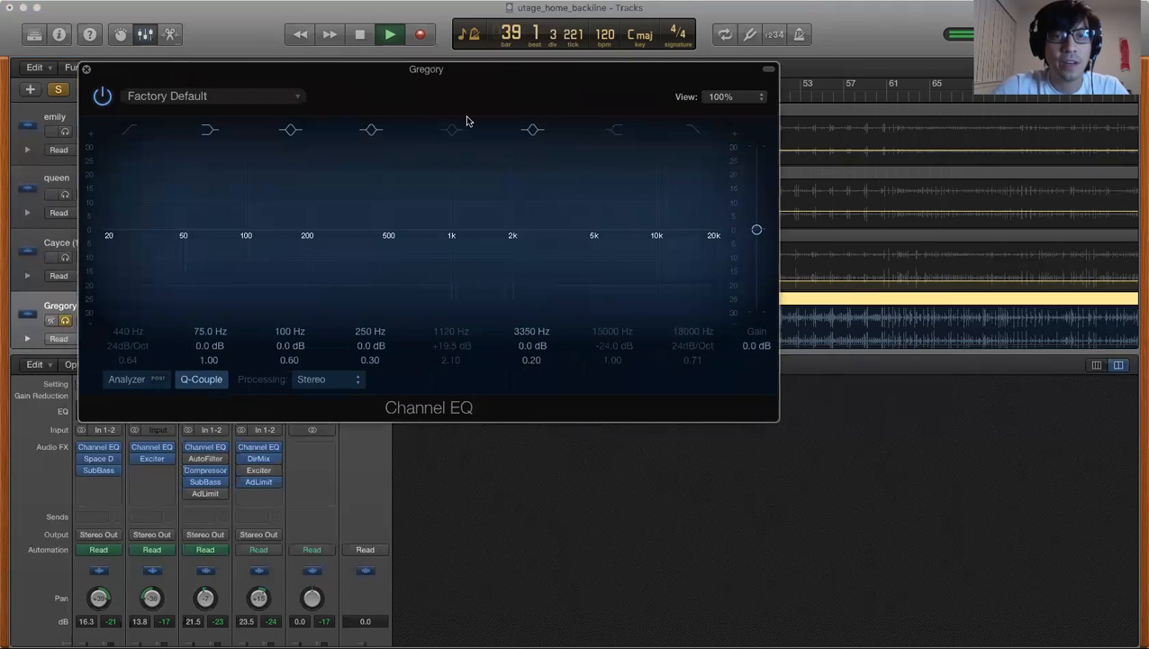
click(126, 380)
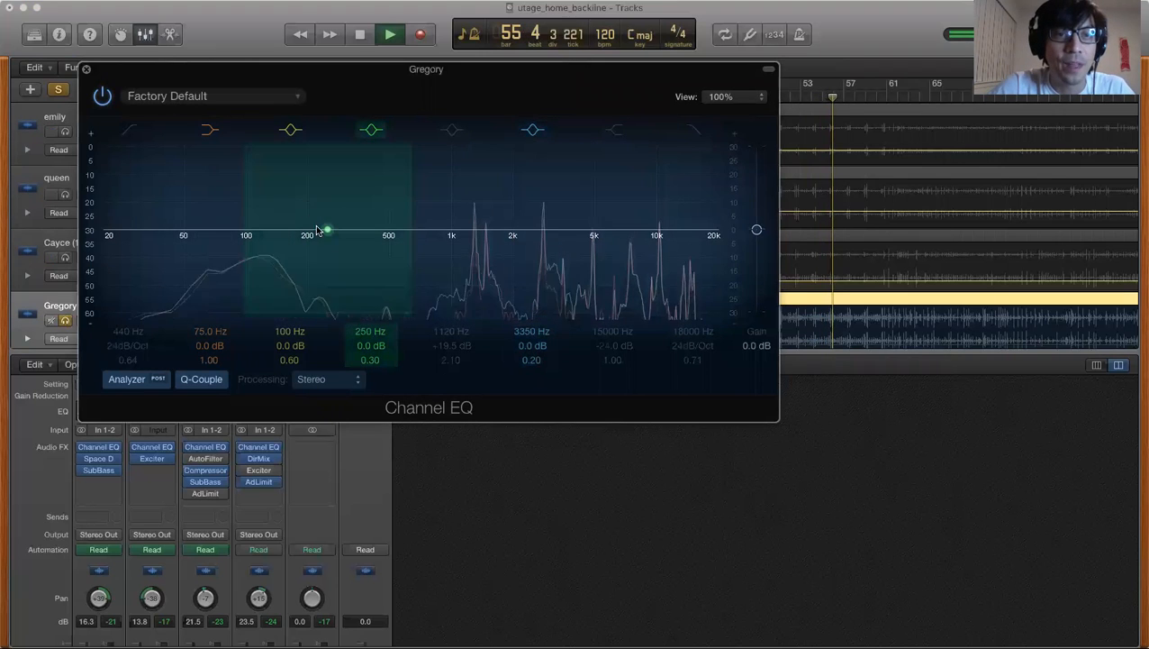
- Enable the fifth EQ band and flatten it to 0 dB gain at about 1080 Hz
click(455, 133)
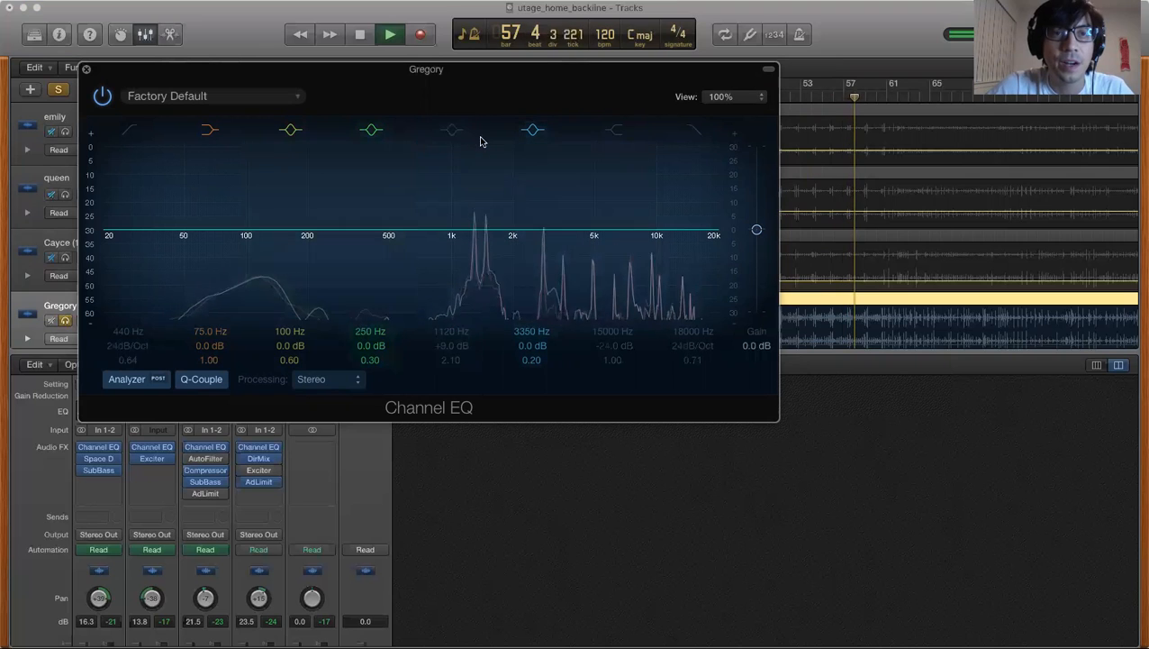
drag(462, 209, 457, 229)
click(452, 130)
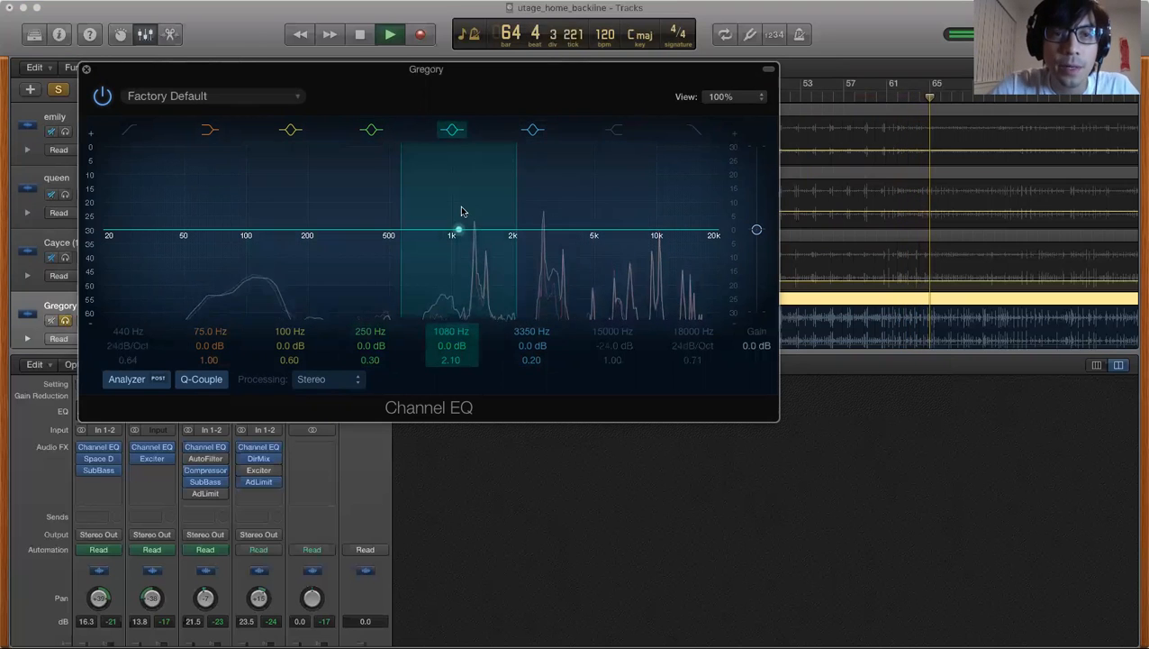
- Boost the fifth band to +24 dB at about 116 Hz and raise the EQ's overall gain to +3.0 dB
drag(458, 232, 440, 164)
mouse_move(277, 173)
mouse_down()
mouse_move(223, 154)
mouse_move(570, 154)
mouse_move(149, 180)
mouse_move(398, 146)
mouse_move(213, 182)
mouse_move(328, 173)
mouse_move(293, 328)
mouse_move(303, 360)
mouse_move(321, 198)
mouse_move(305, 298)
mouse_move(315, 127)
mouse_move(300, 503)
mouse_move(315, 450)
mouse_move(320, 193)
mouse_move(334, 208)
mouse_move(311, 155)
mouse_move(261, 164)
mouse_up()
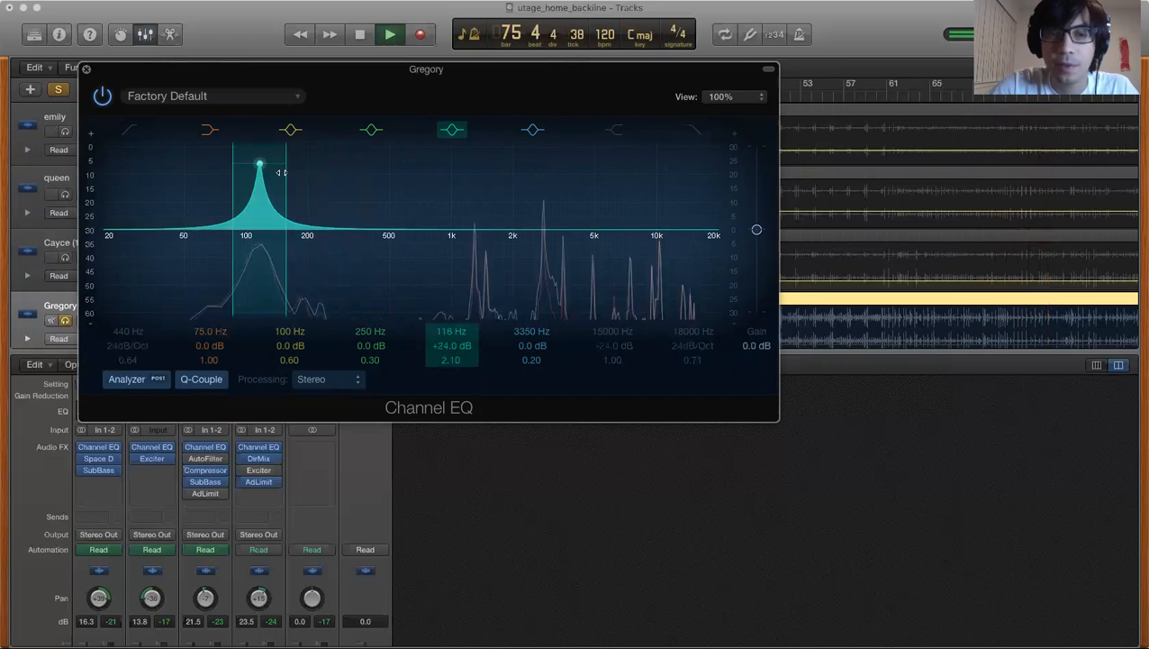
mouse_move(759, 236)
mouse_down()
mouse_move(758, 204)
mouse_move(758, 236)
mouse_move(758, 222)
mouse_up()
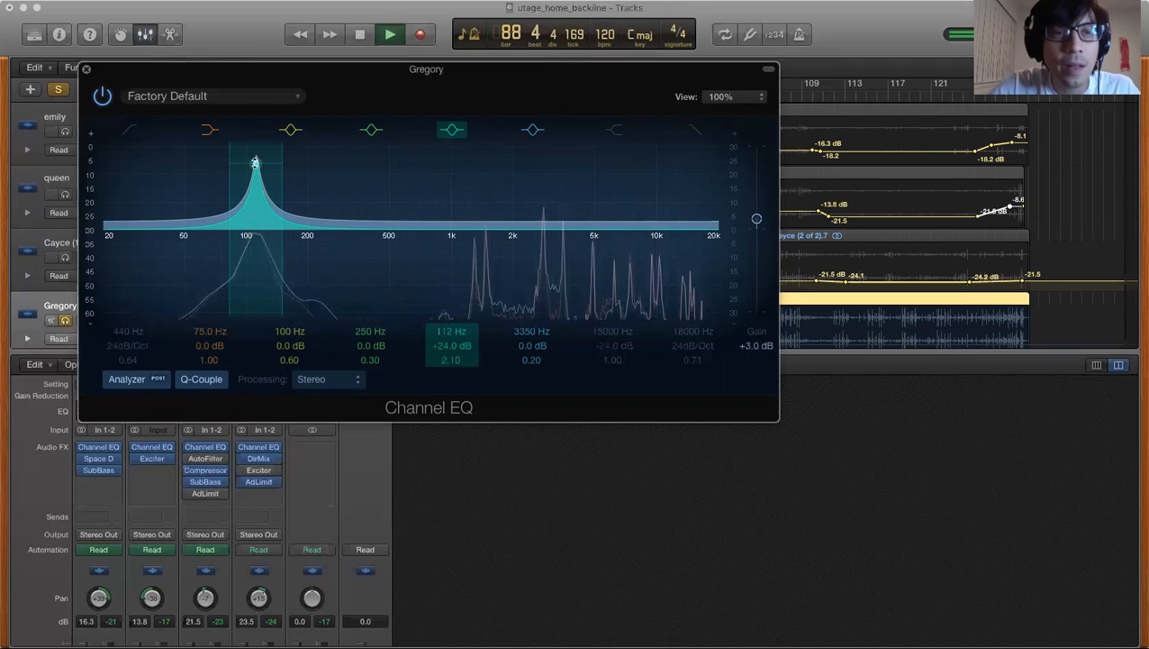
- Sweep the boosted fifth band upward through about 900 Hz and 1320 Hz to 3350 Hz while listening
drag(255, 162, 456, 163)
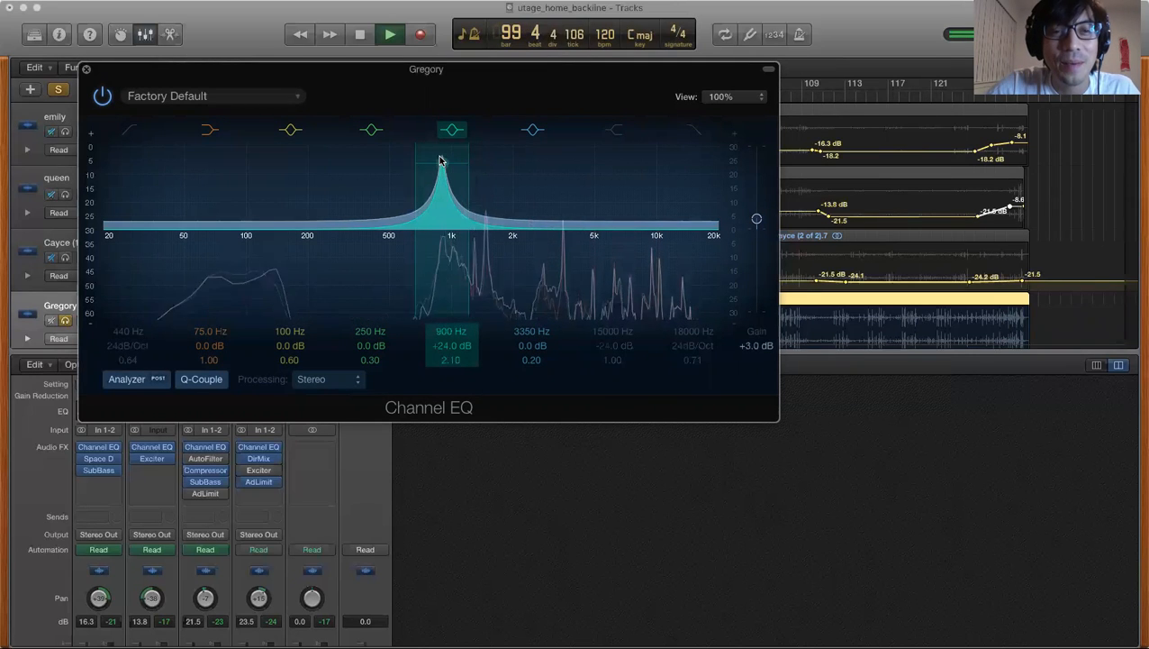
drag(428, 159, 441, 156)
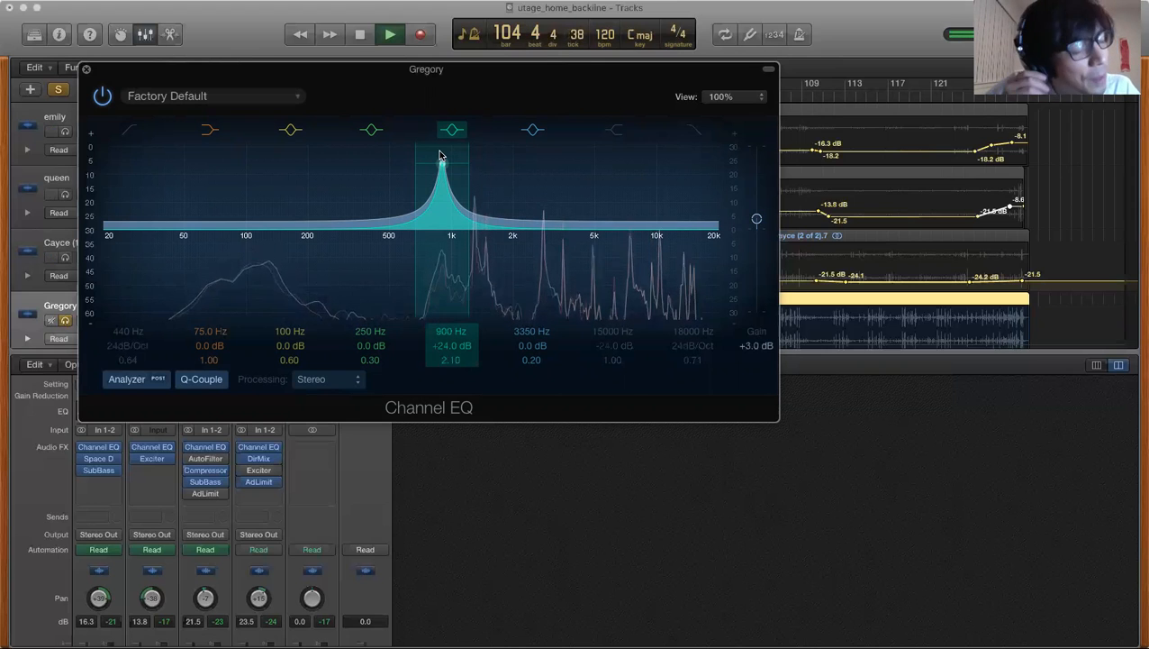
drag(441, 164, 480, 156)
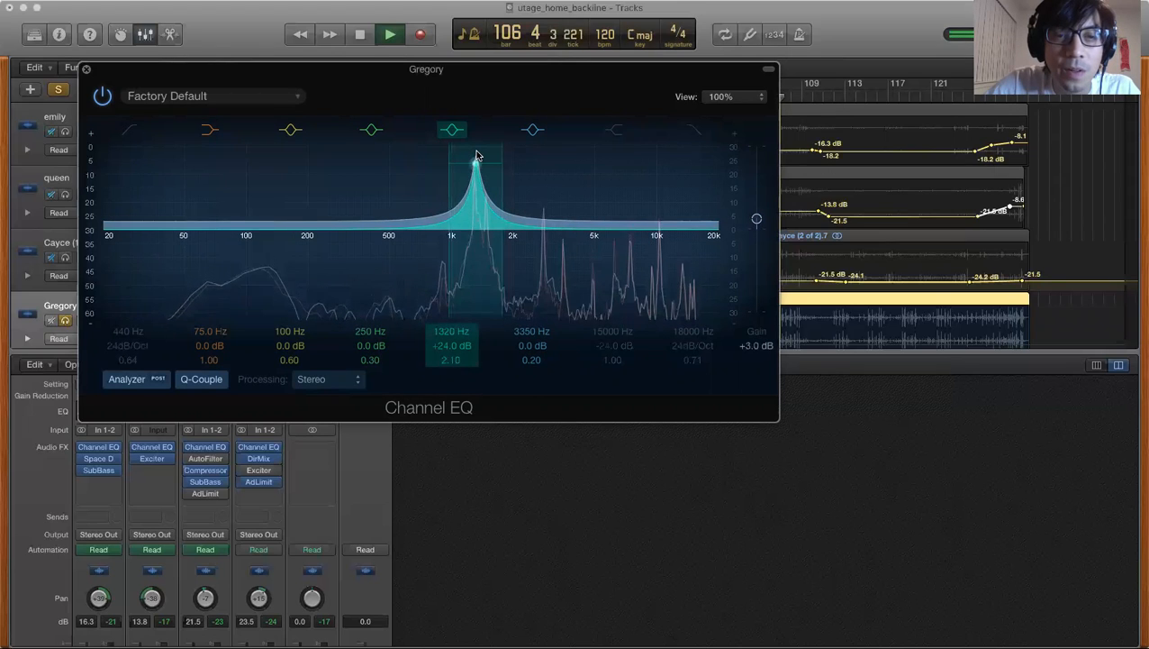
drag(480, 155, 559, 154)
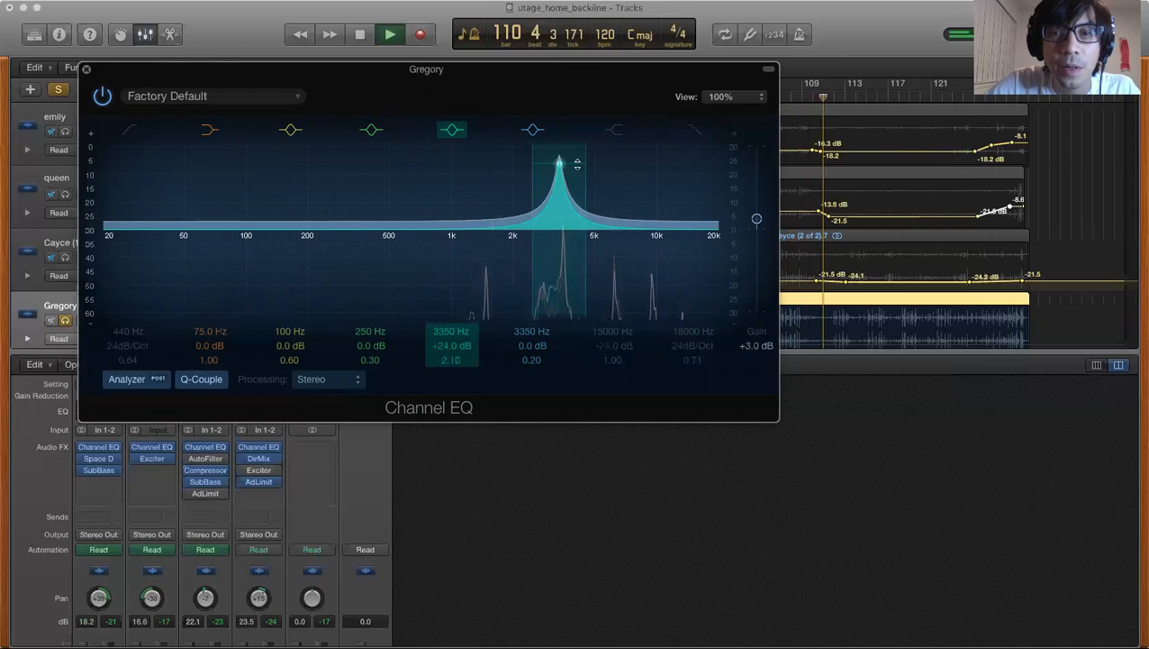
- Play from an earlier point, sweep the boosted fifth band up to about 17800 Hz, and bypass the band
drag(303, 71, 505, 224)
click(261, 97)
drag(758, 315, 909, 315)
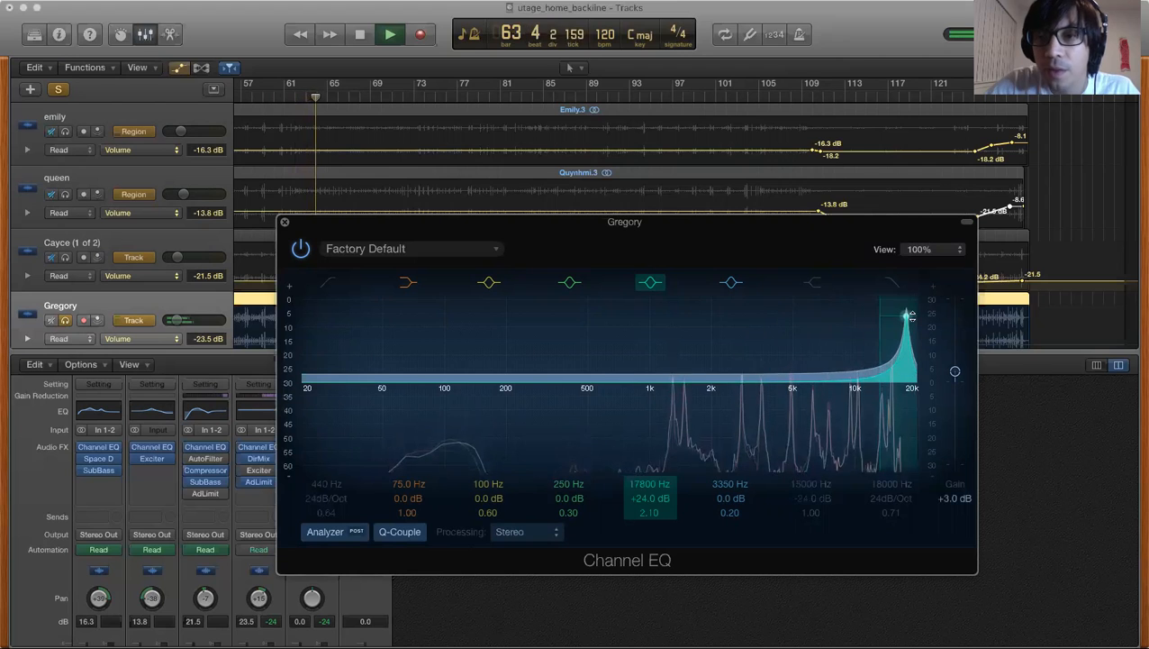
click(654, 284)
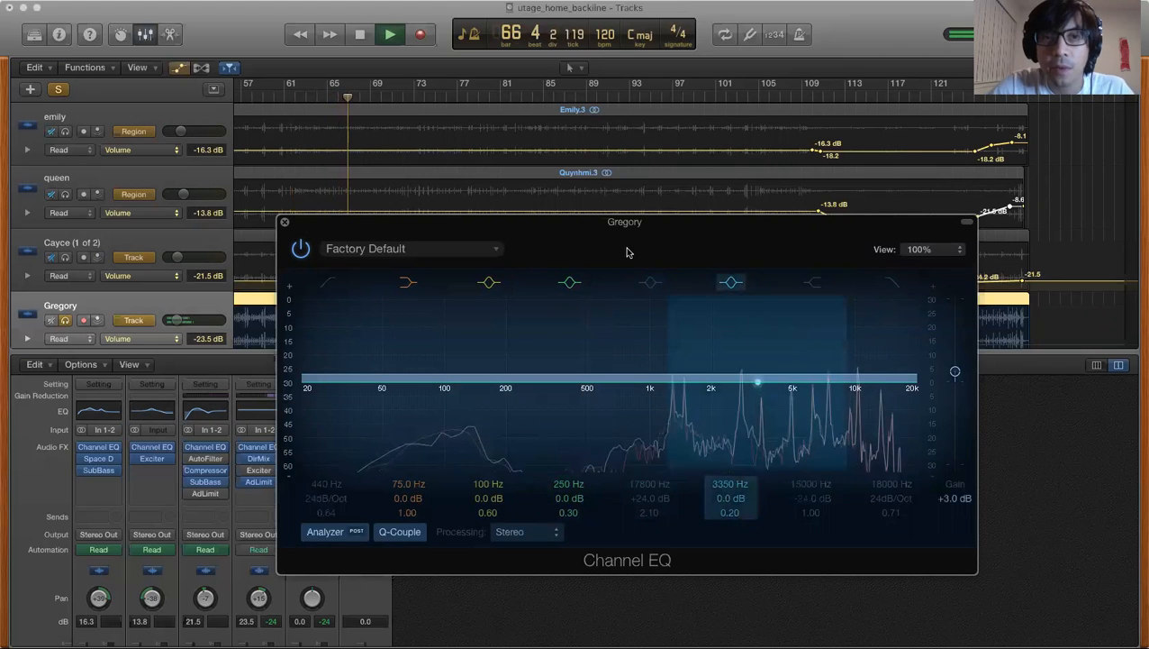
drag(647, 225, 744, 173)
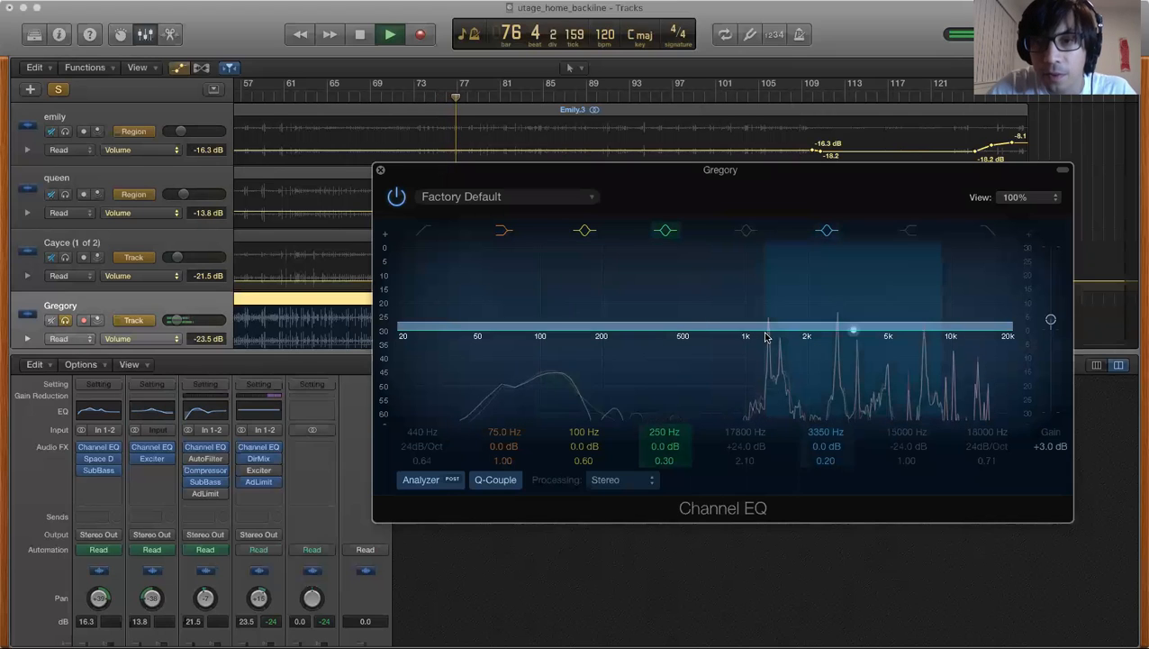
- Re-enable the fifth band, sweep its +24 dB boost down through 2250 Hz to 1500 Hz, and switch it off
click(745, 231)
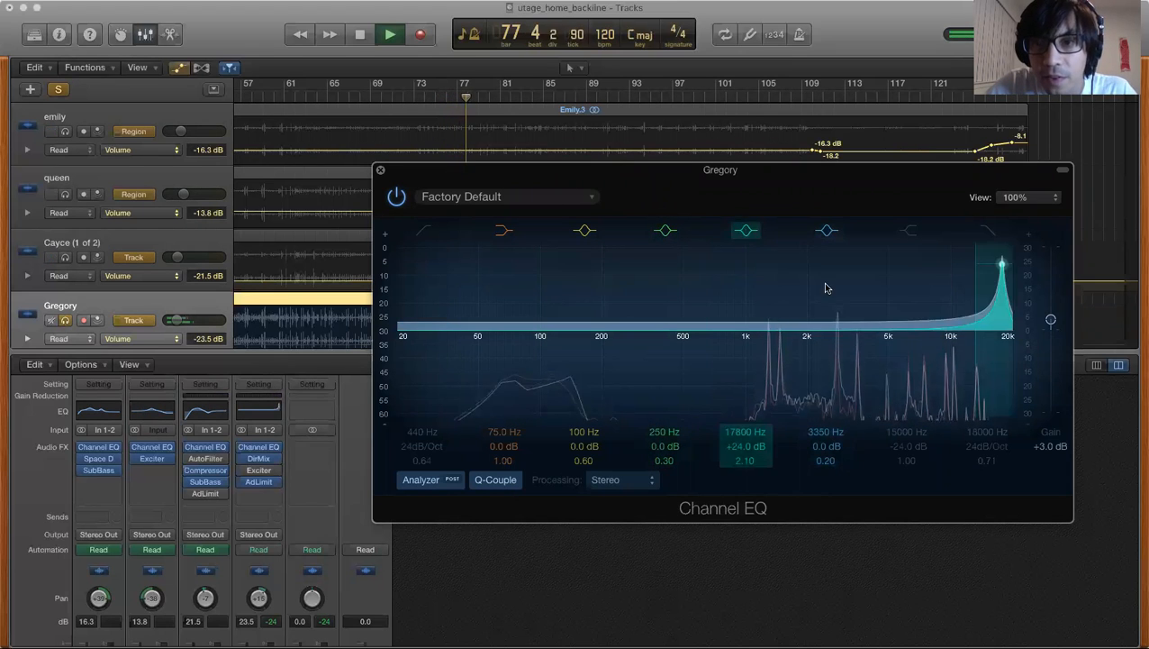
drag(1002, 266, 820, 247)
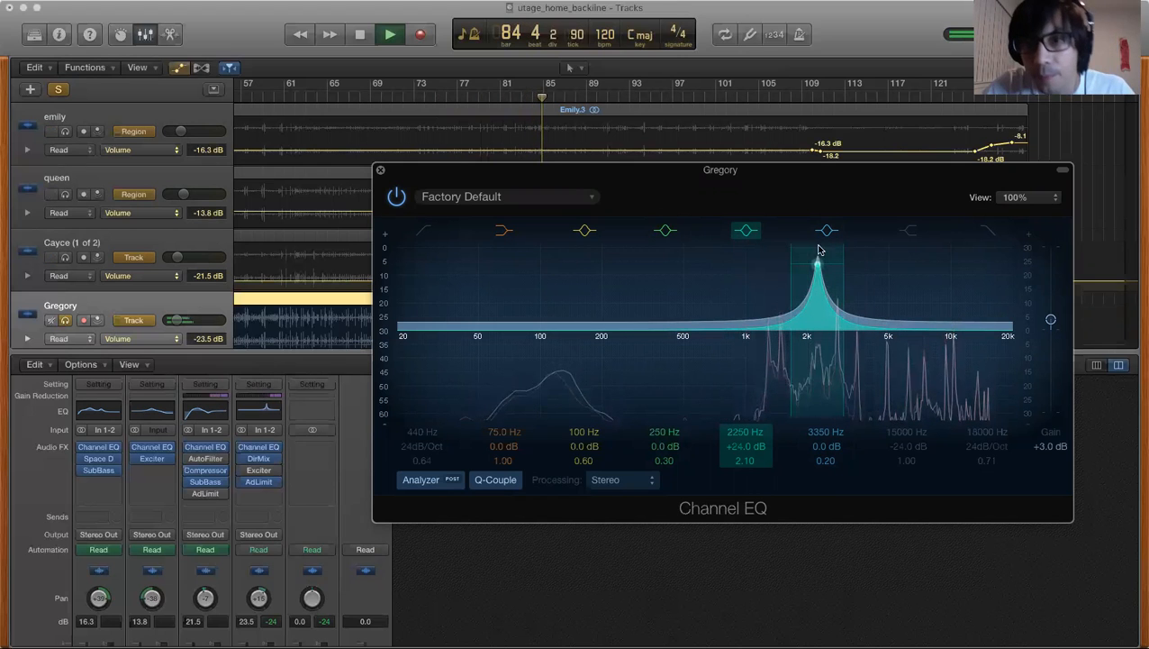
drag(816, 261, 764, 234)
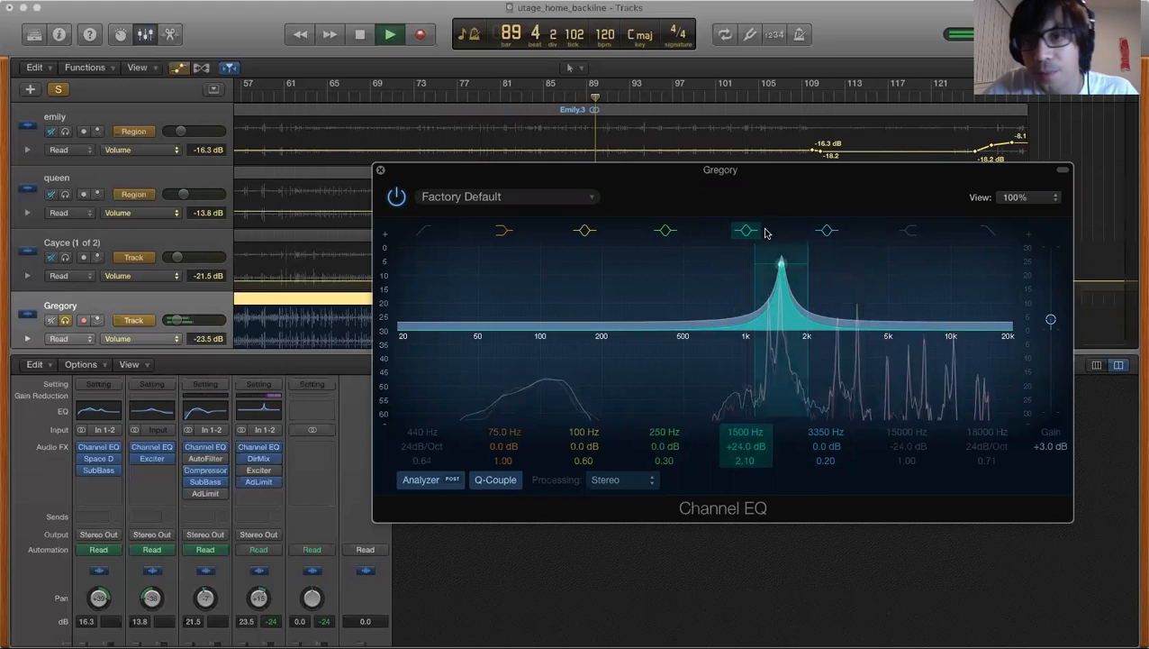
click(746, 231)
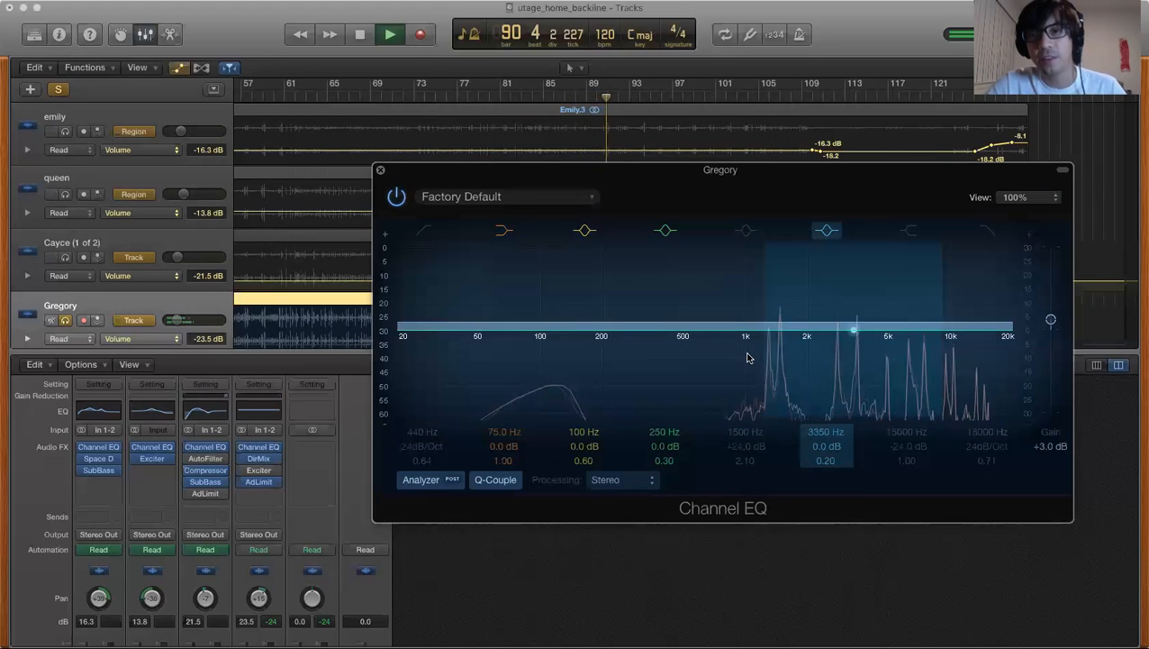
- Play the track from about bar 12 and return the EQ's overall gain to 0.0 dB
scroll(302, 187, left, 10)
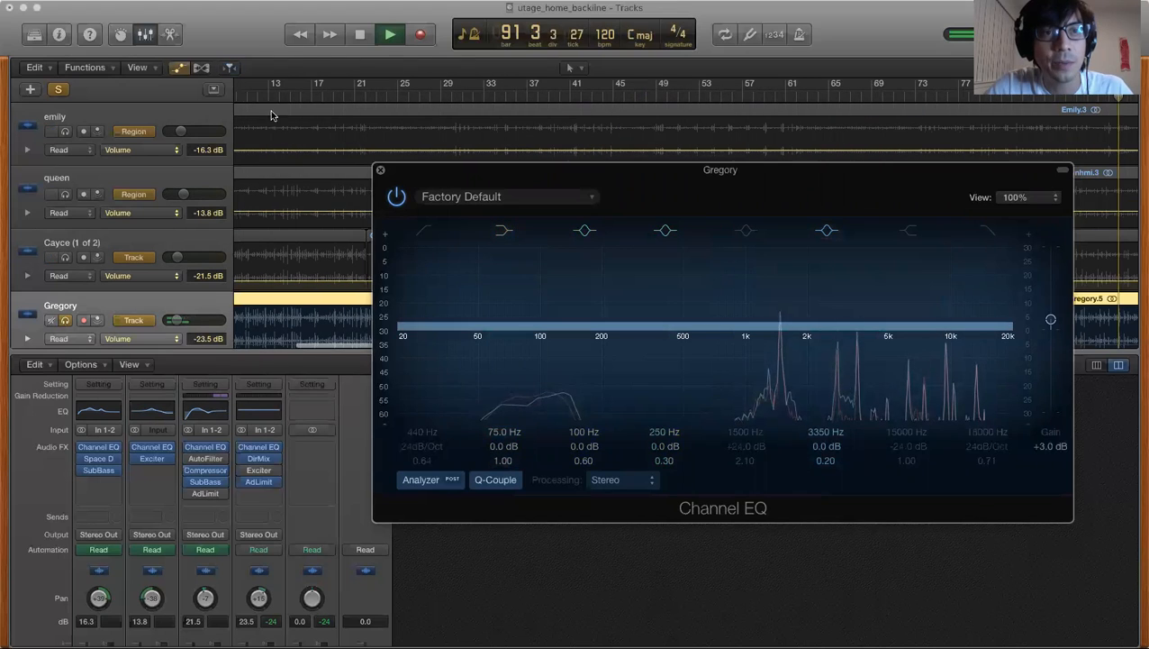
click(256, 93)
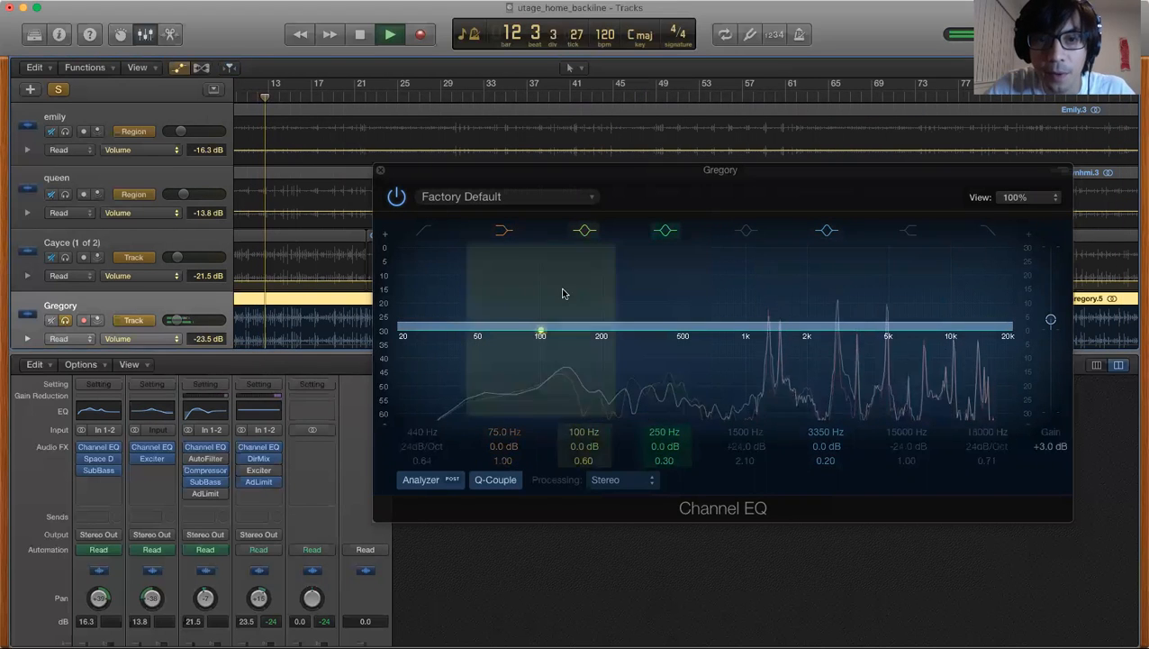
drag(1050, 319, 1051, 331)
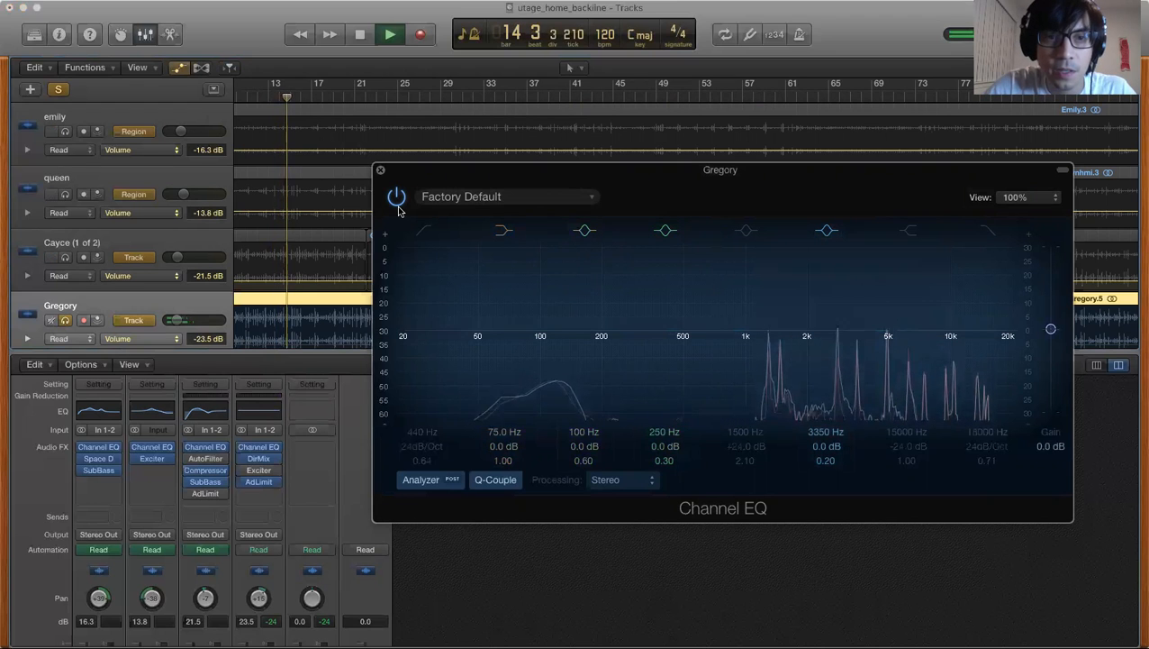
- Enable the low-cut filter at 230 Hz with 24 dB/Oct and Q 0.79, leaving the high-cut filter off
click(425, 234)
click(425, 234)
click(425, 235)
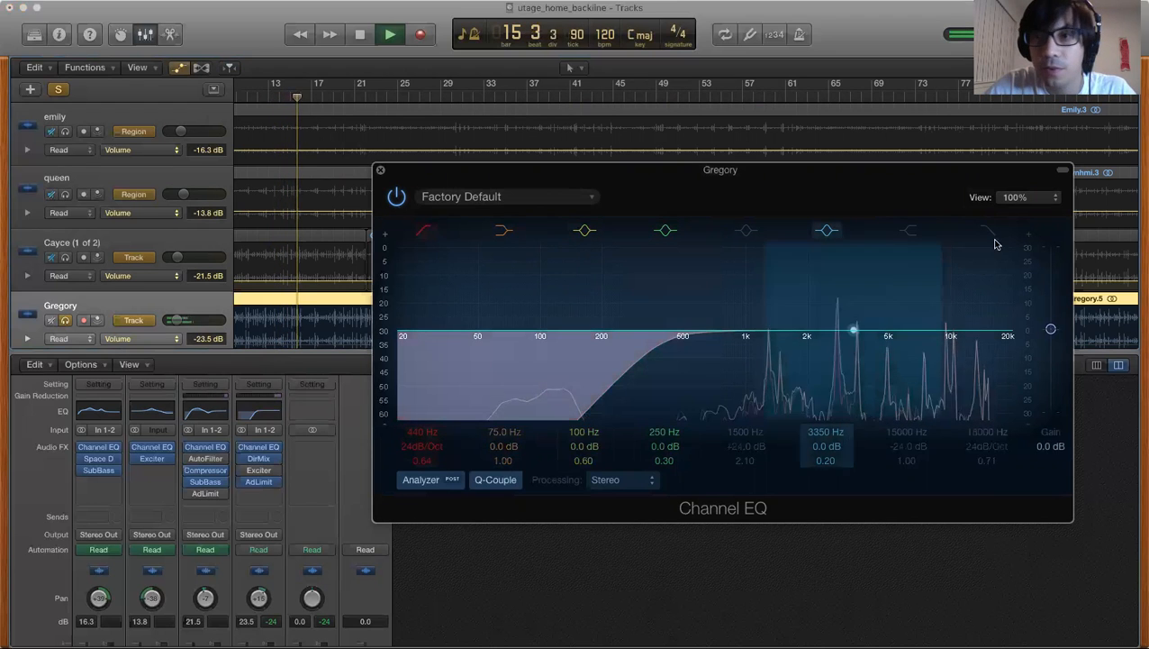
click(990, 233)
drag(672, 336, 592, 340)
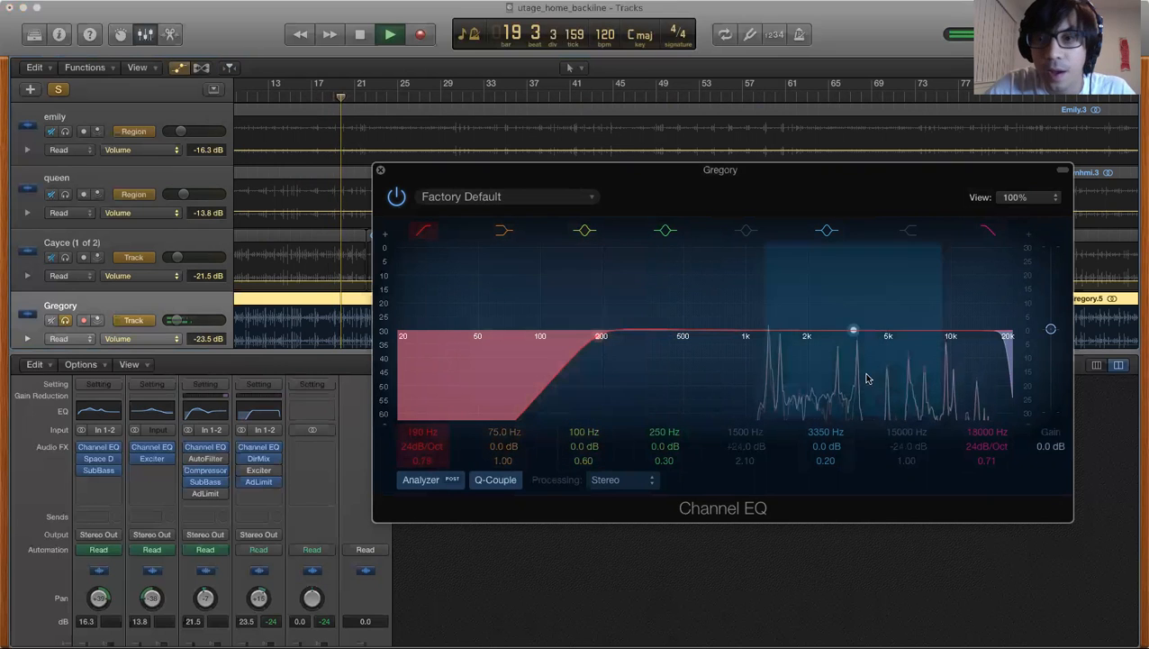
click(988, 230)
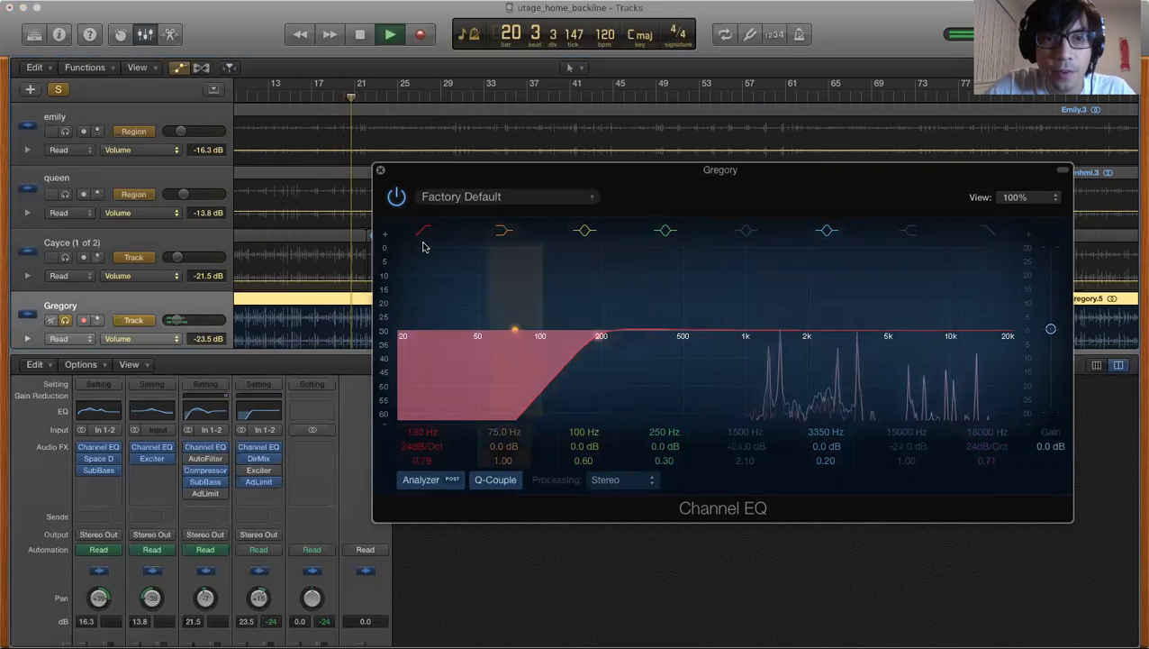
mouse_move(601, 336)
mouse_down()
mouse_move(456, 328)
mouse_move(599, 333)
mouse_move(616, 338)
mouse_move(616, 353)
mouse_move(605, 306)
mouse_move(618, 340)
mouse_up()
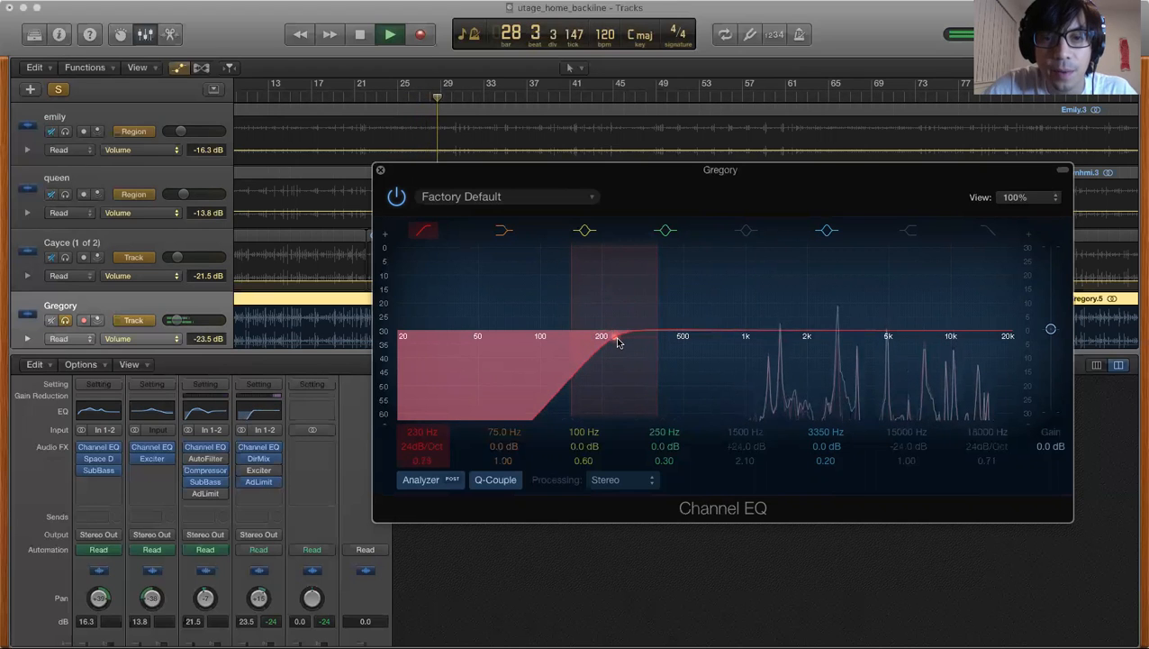
- Compare the track with and without the low cut by bypassing and re-enabling the whole EQ twice
click(402, 198)
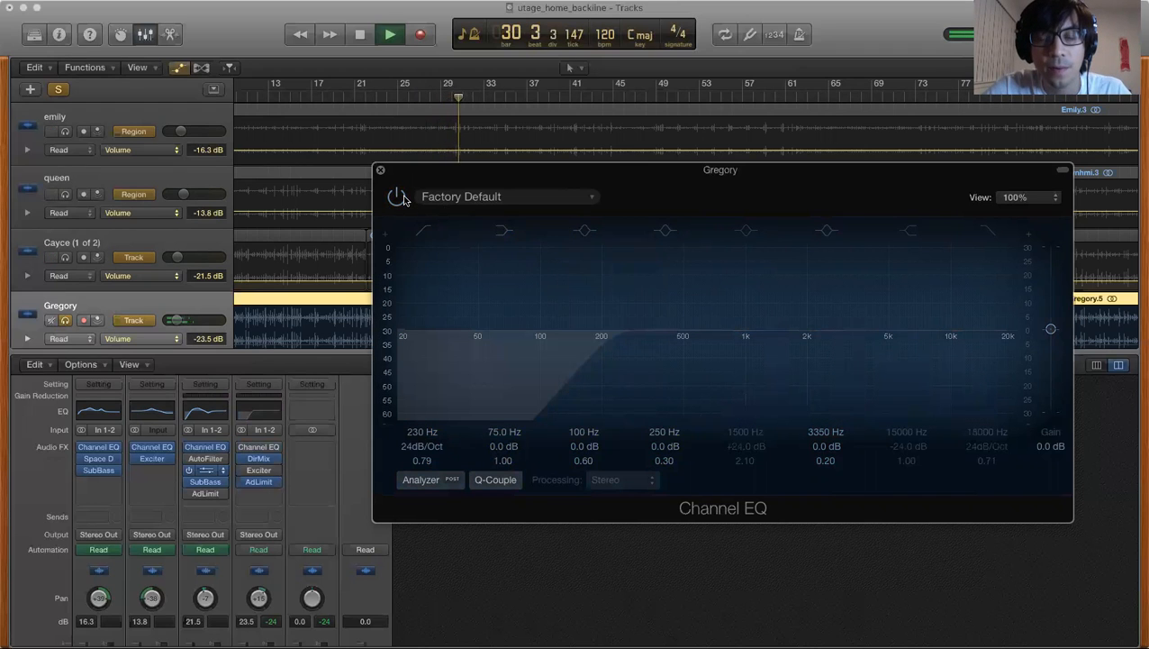
click(402, 198)
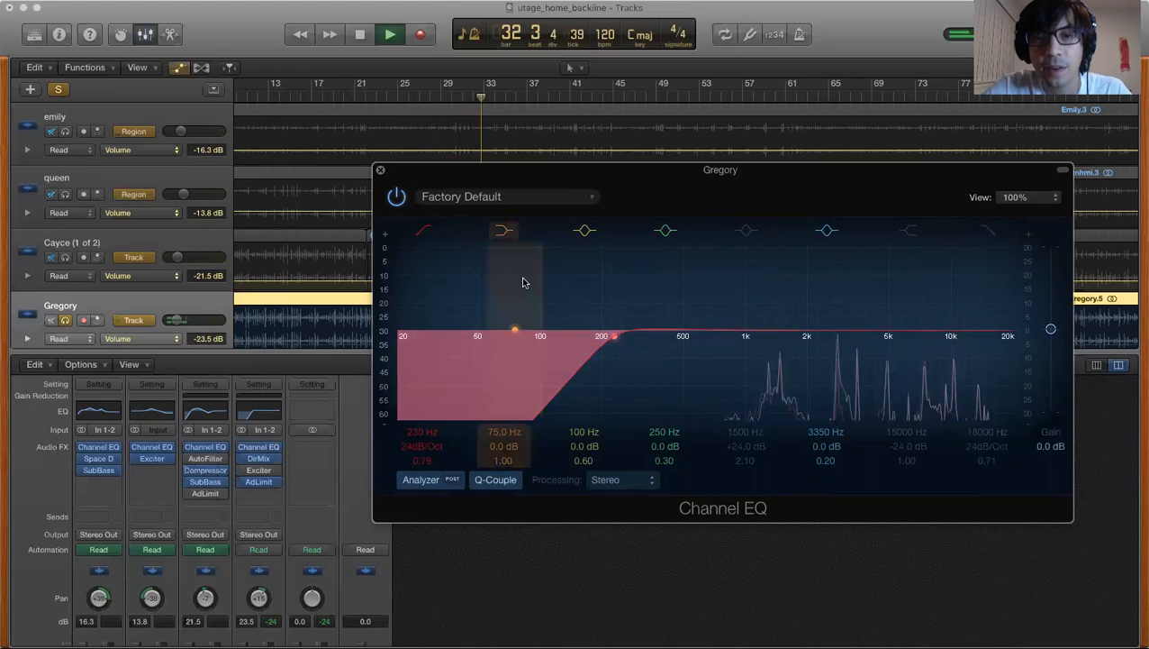
click(401, 198)
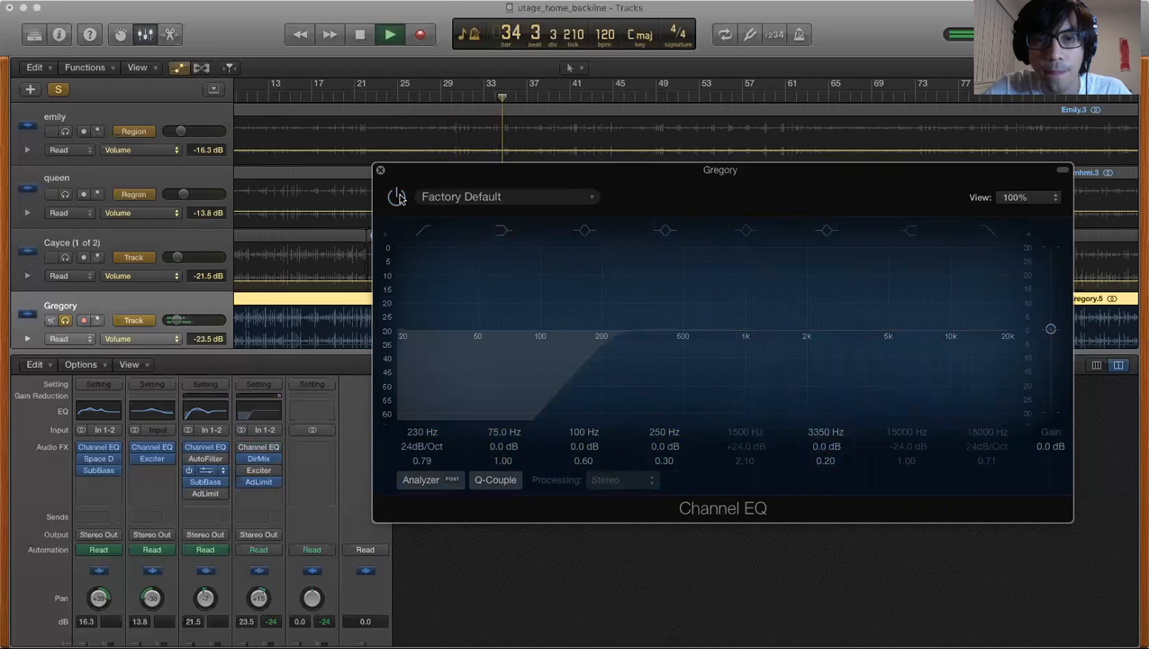
click(398, 198)
- Lower the high-cut filter to 10600 Hz with Q 0.75 and compare the sound with the EQ bypassed and active
drag(1002, 345, 953, 345)
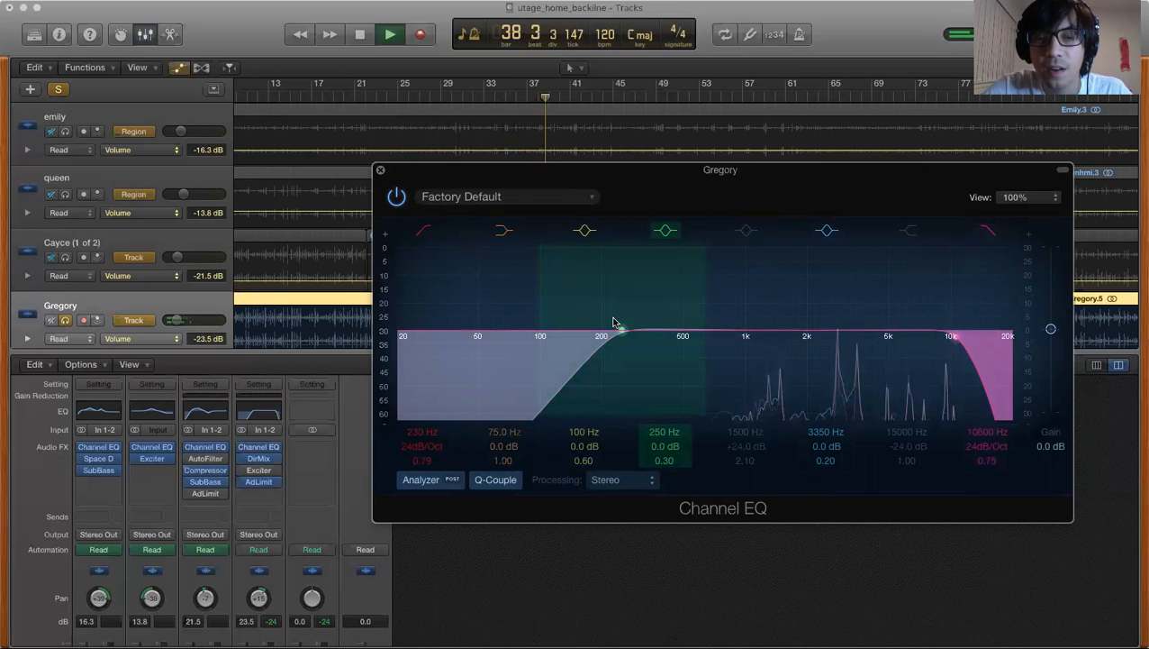
click(398, 196)
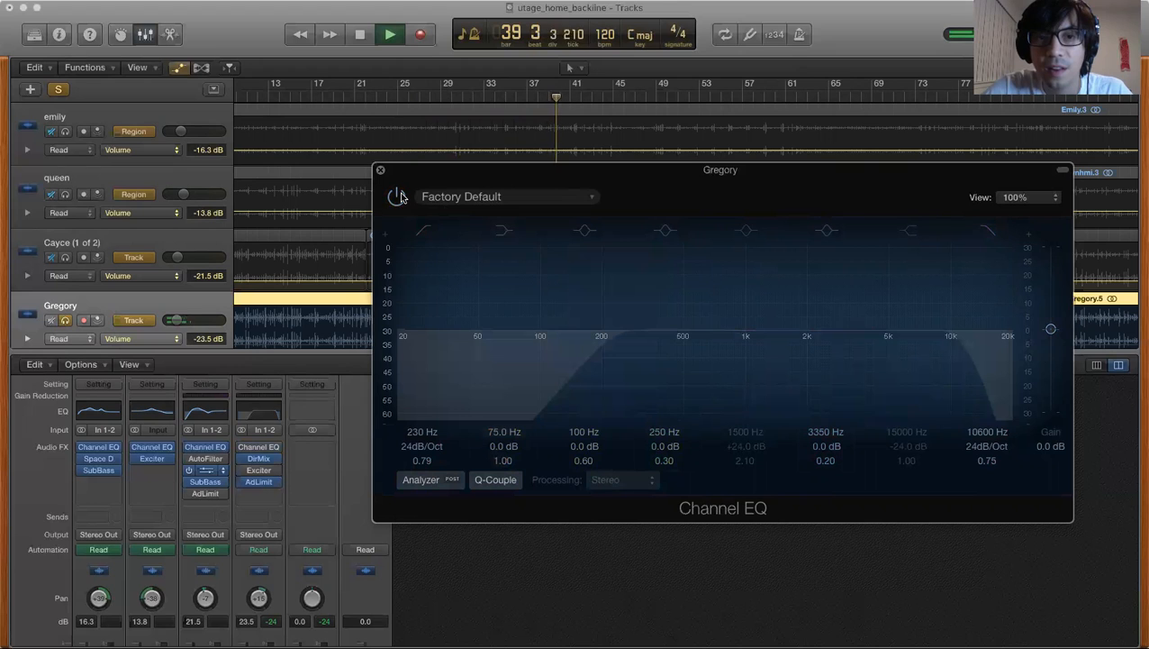
click(398, 197)
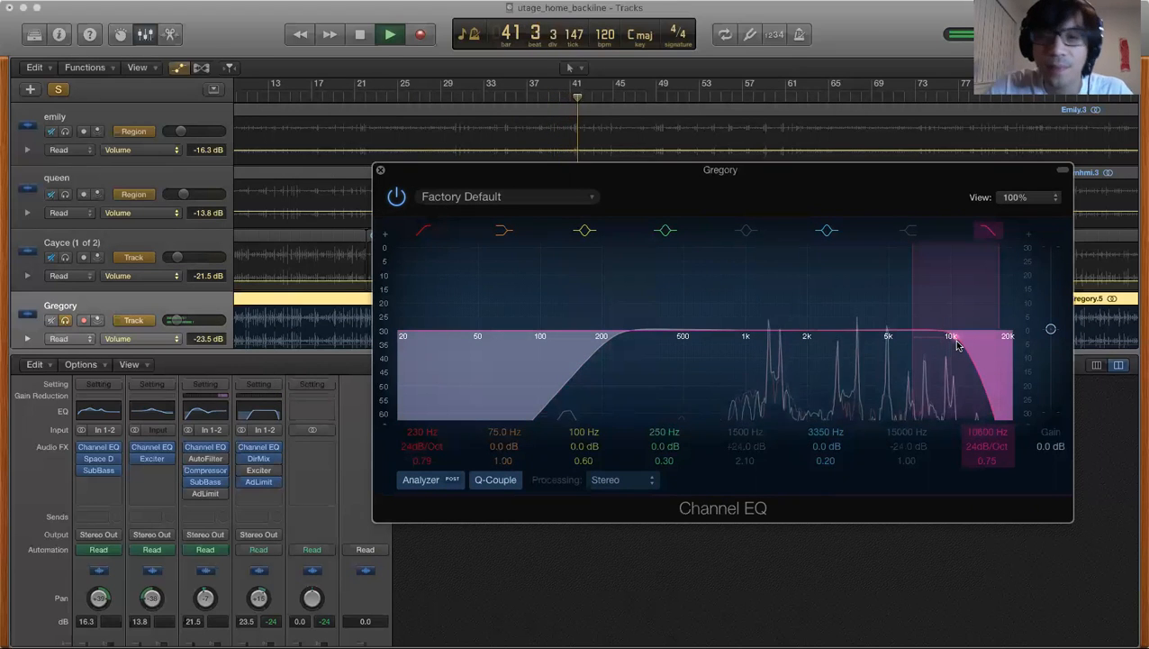
- Raise the high-cut filter to about 18000 Hz, toggle it to compare, and leave it switched off
drag(955, 338, 1007, 336)
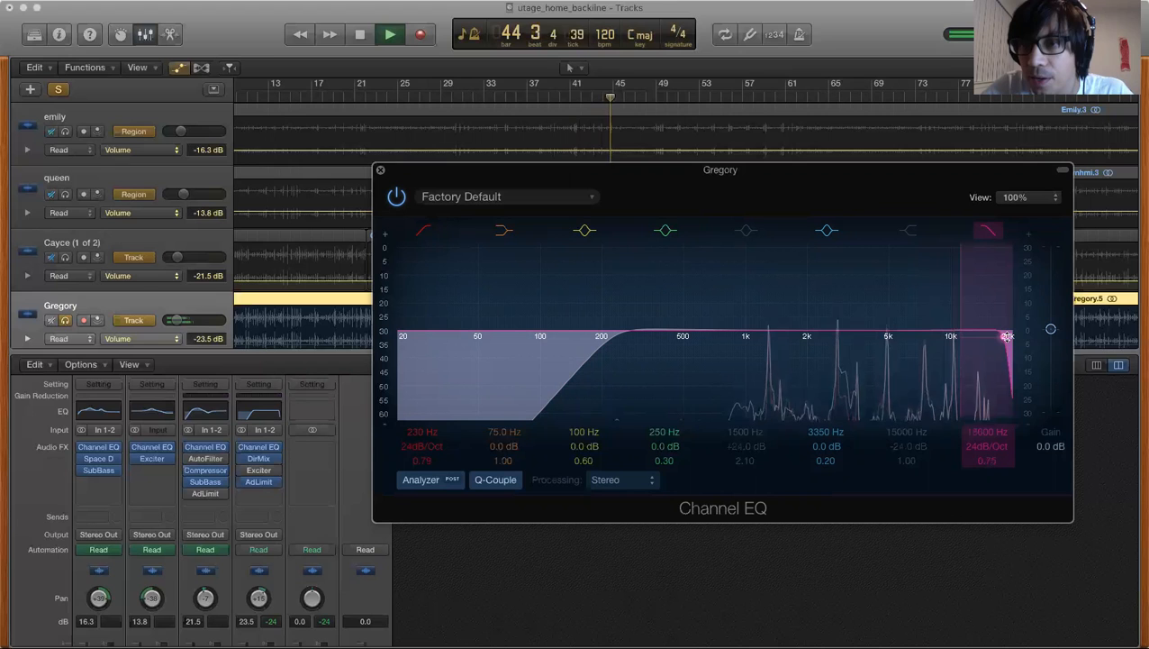
click(984, 231)
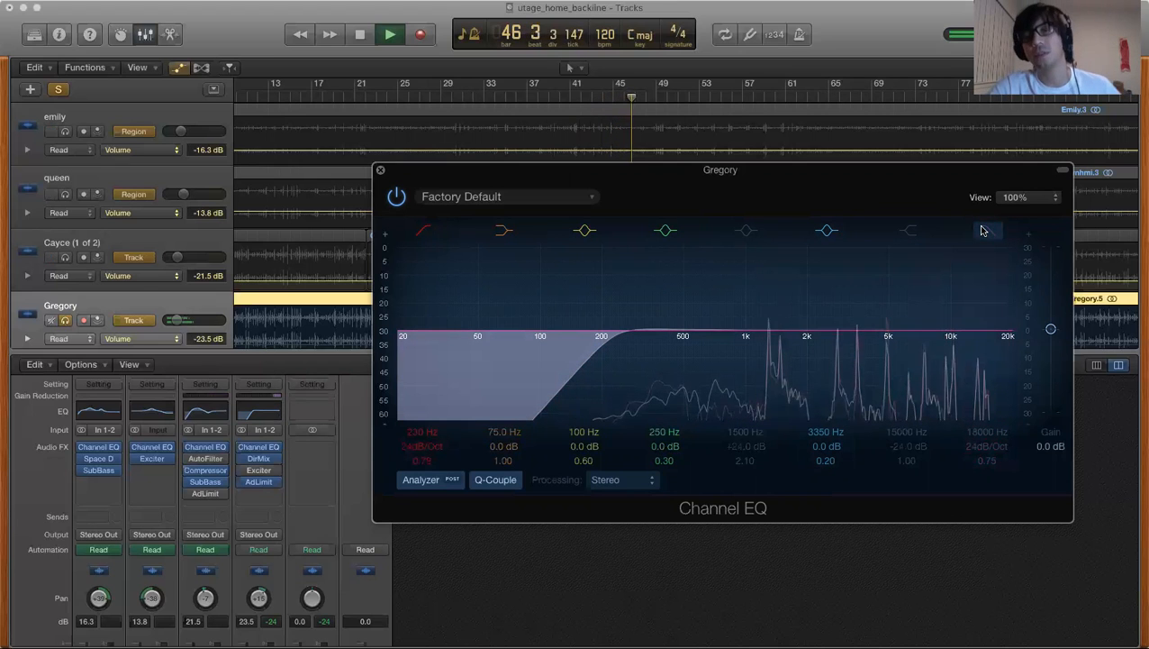
click(984, 231)
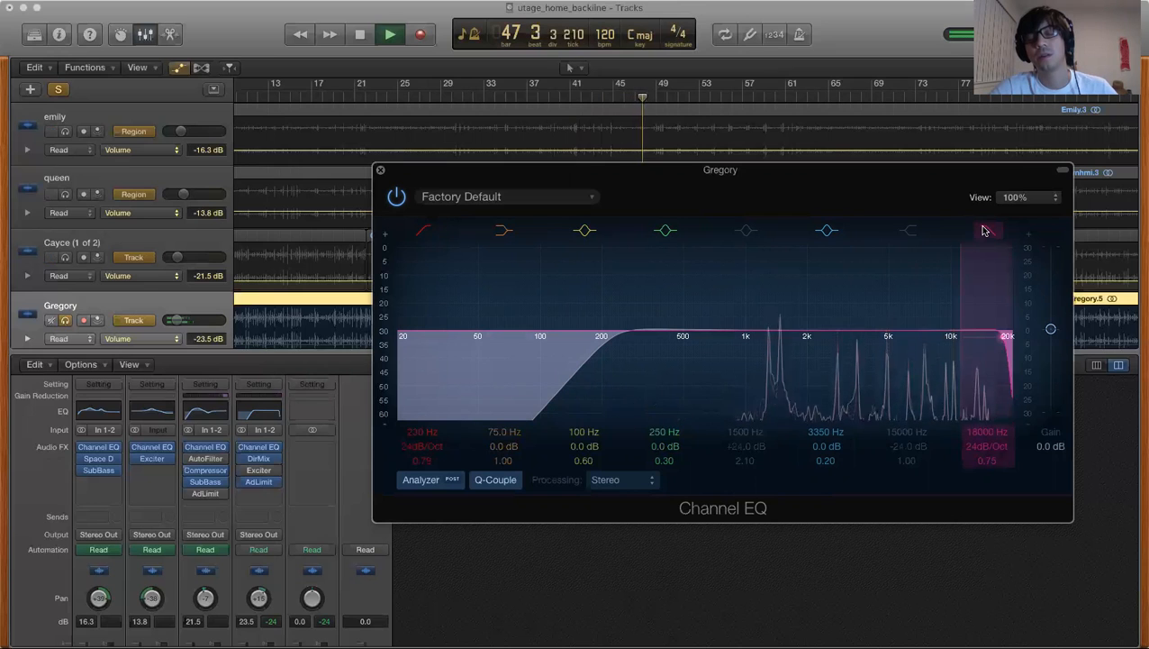
click(984, 231)
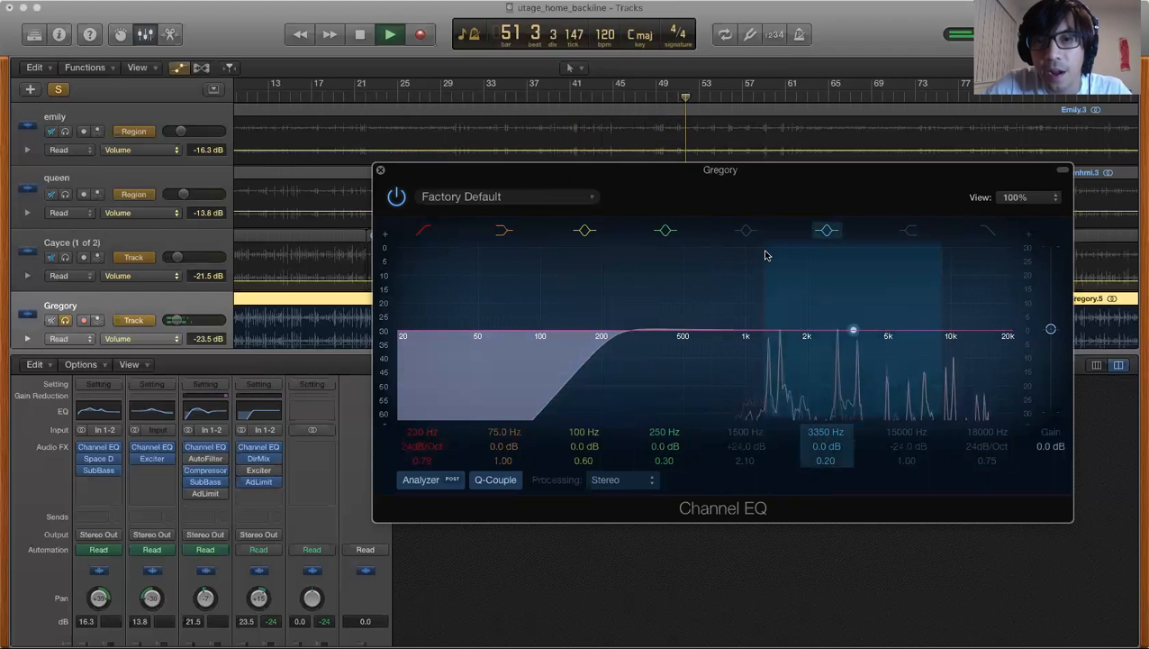
- Re-enable the fifth band, shape it to +12.0 dB at 1380 Hz with Q 0.64, and compare against the bypassed EQ
click(746, 229)
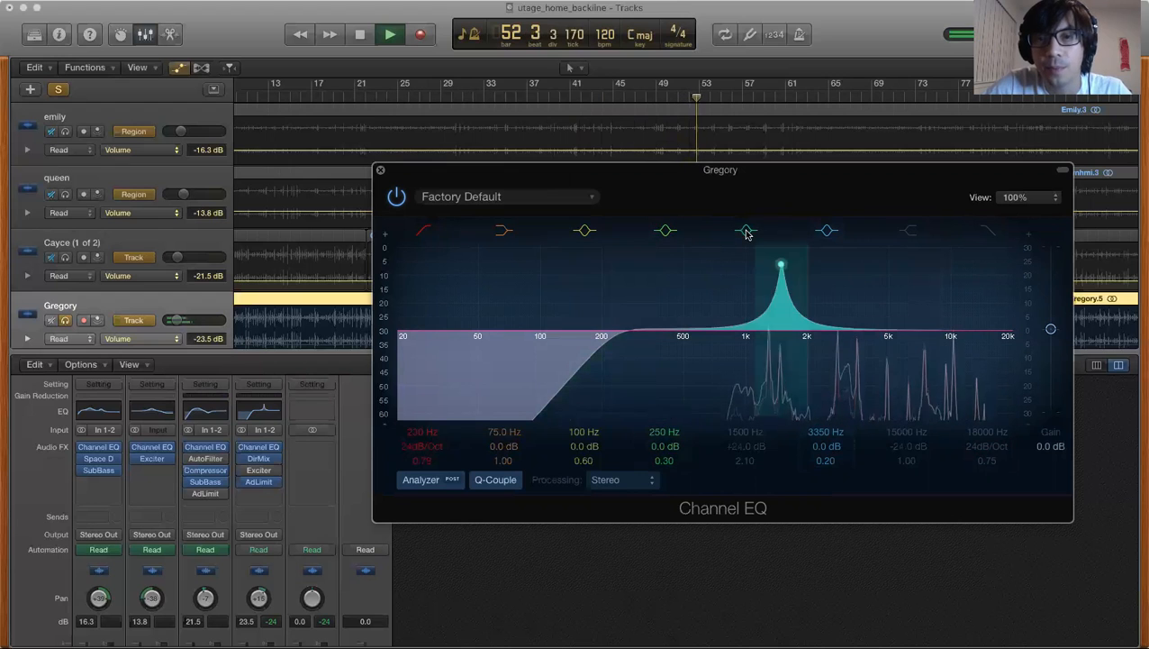
drag(794, 283, 780, 317)
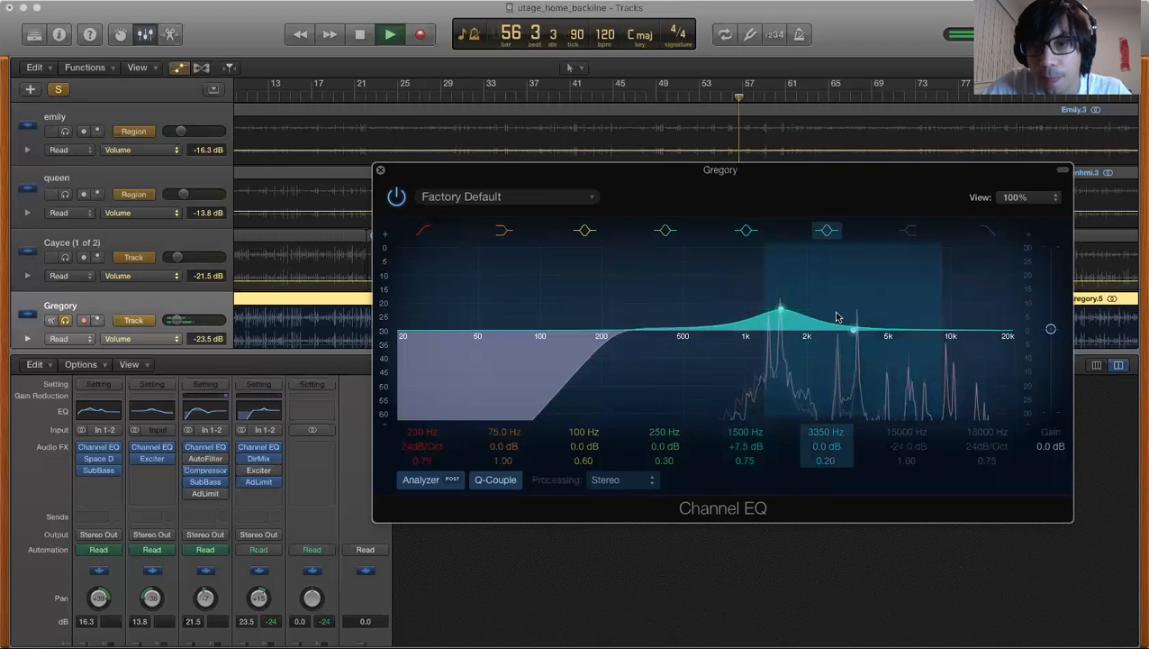
drag(837, 311, 829, 311)
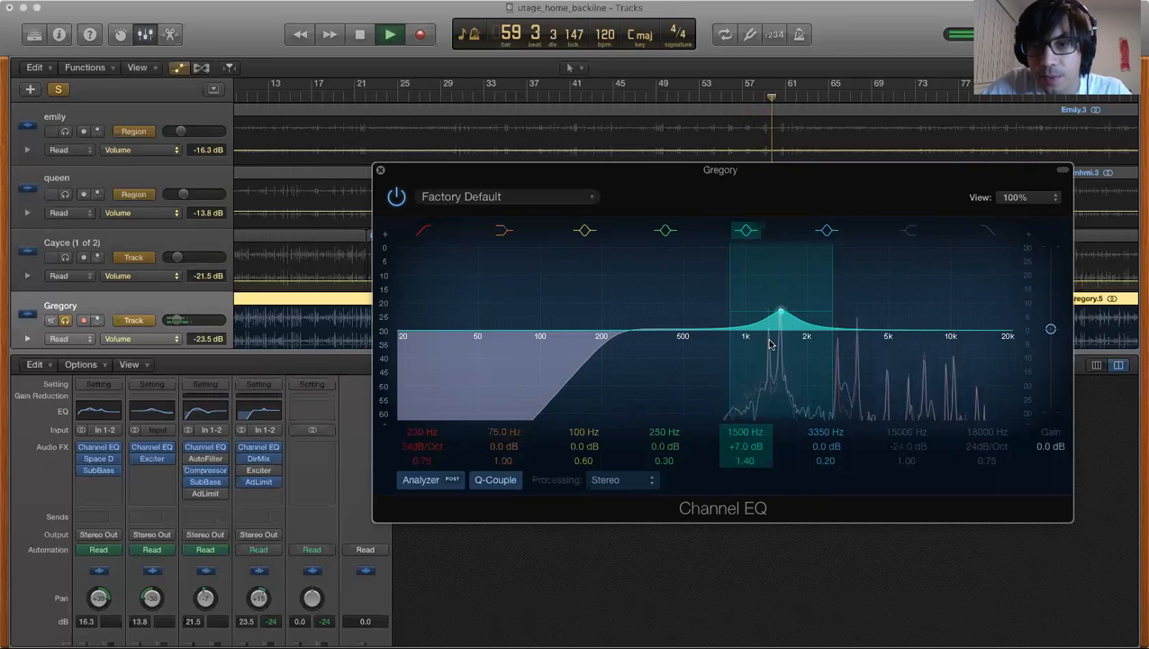
drag(782, 315, 778, 311)
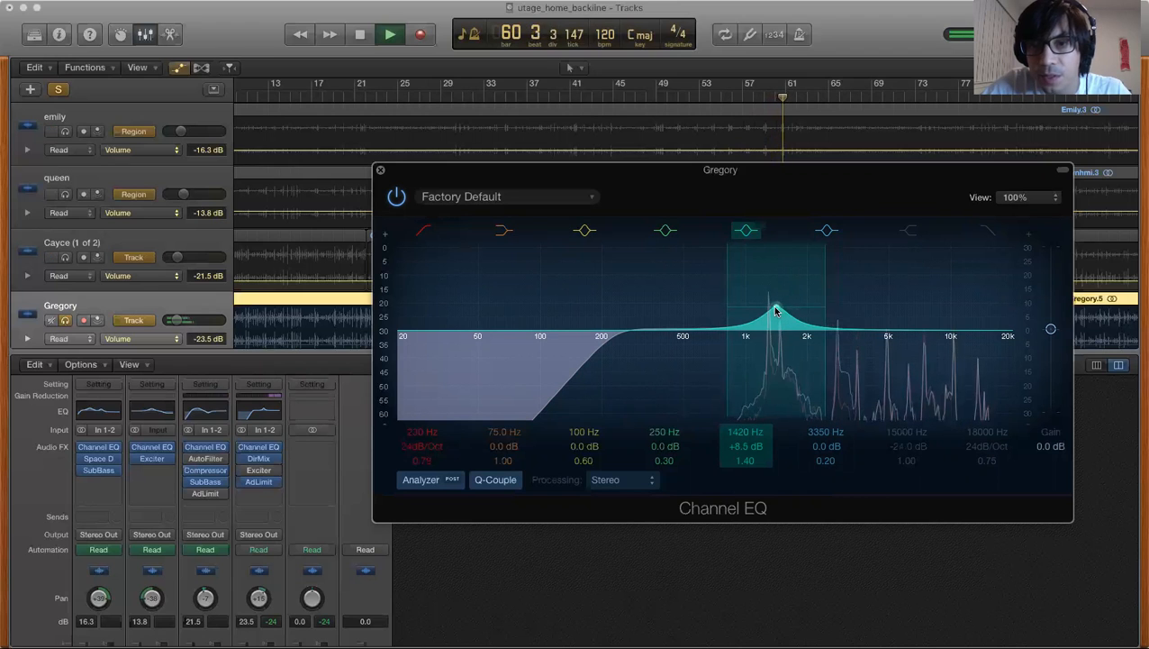
drag(821, 309, 822, 309)
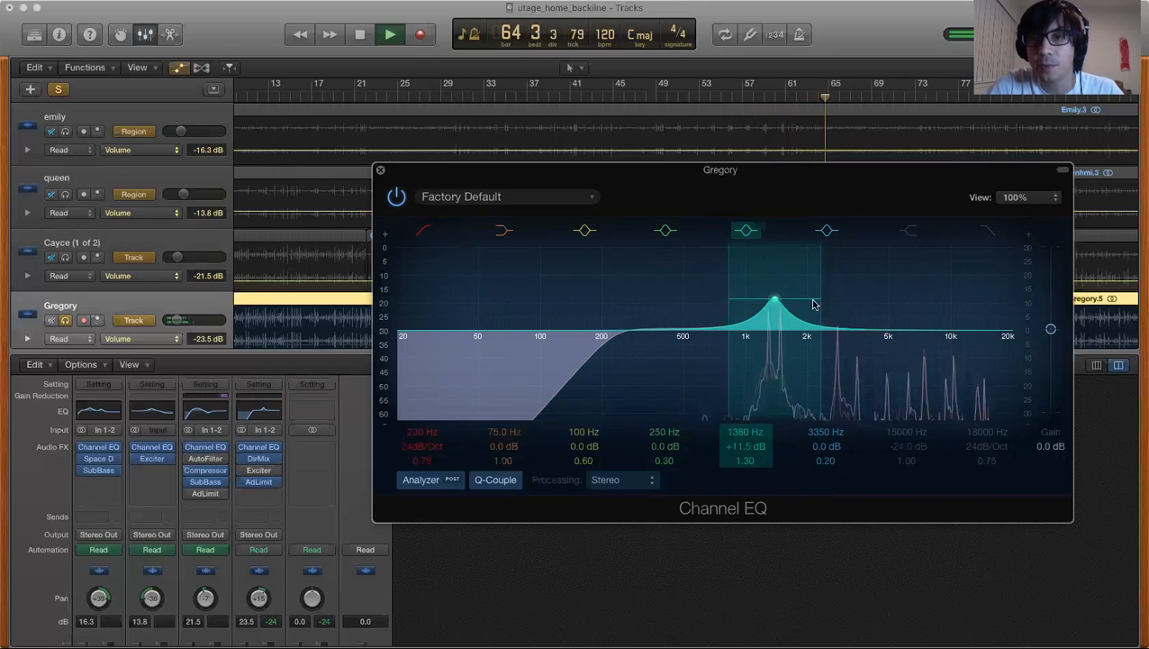
drag(817, 293, 829, 292)
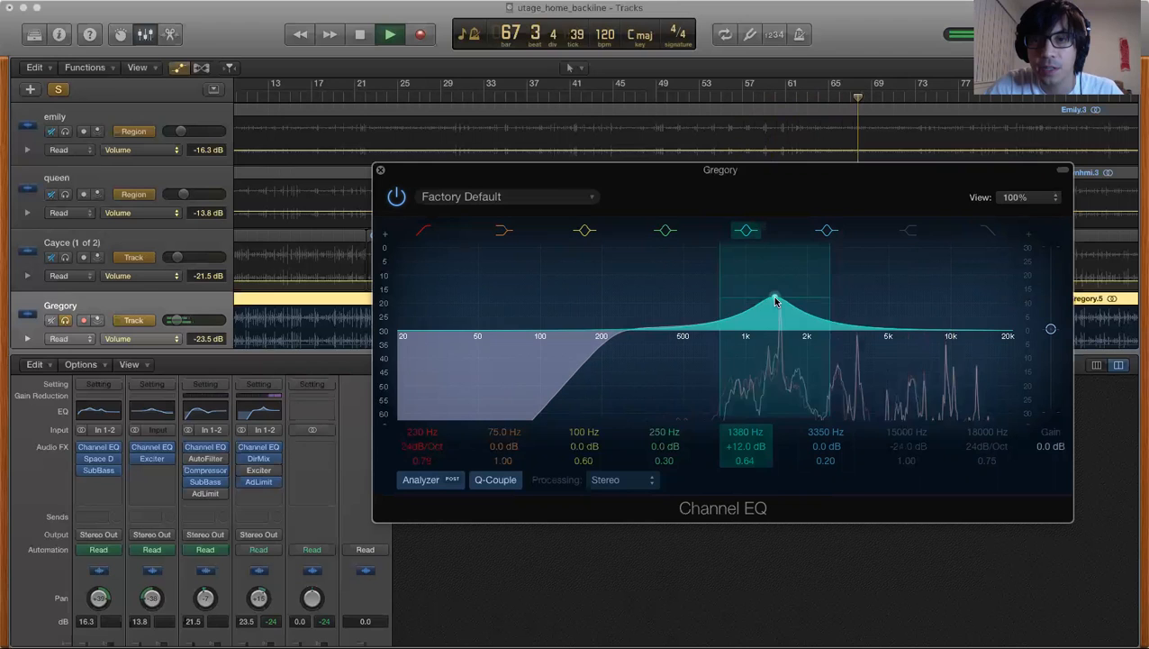
click(399, 197)
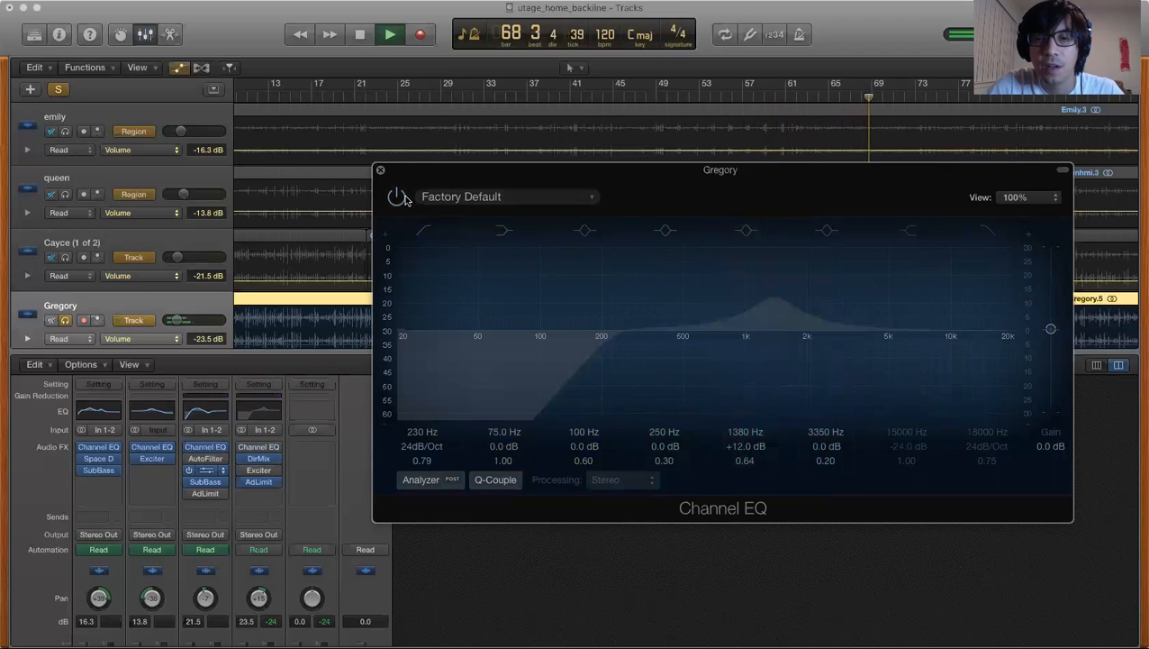
click(399, 198)
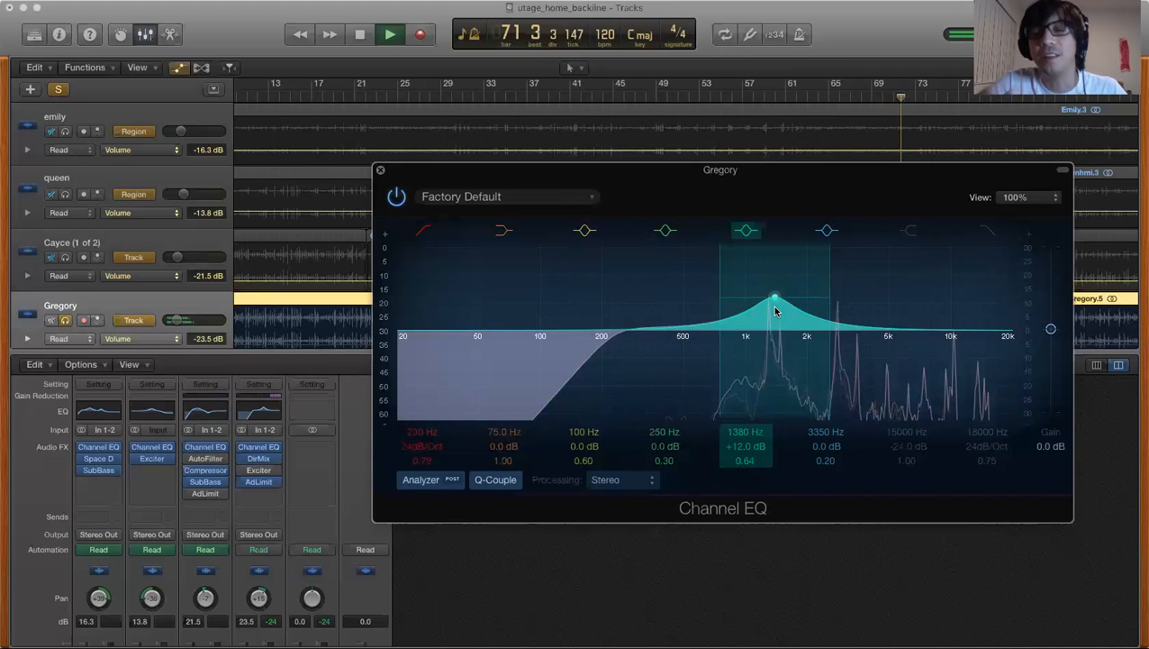
- Move the fifth band's boost to 3200 Hz at +10.0 dB, and switch the fourth band off and back on
drag(779, 300, 854, 287)
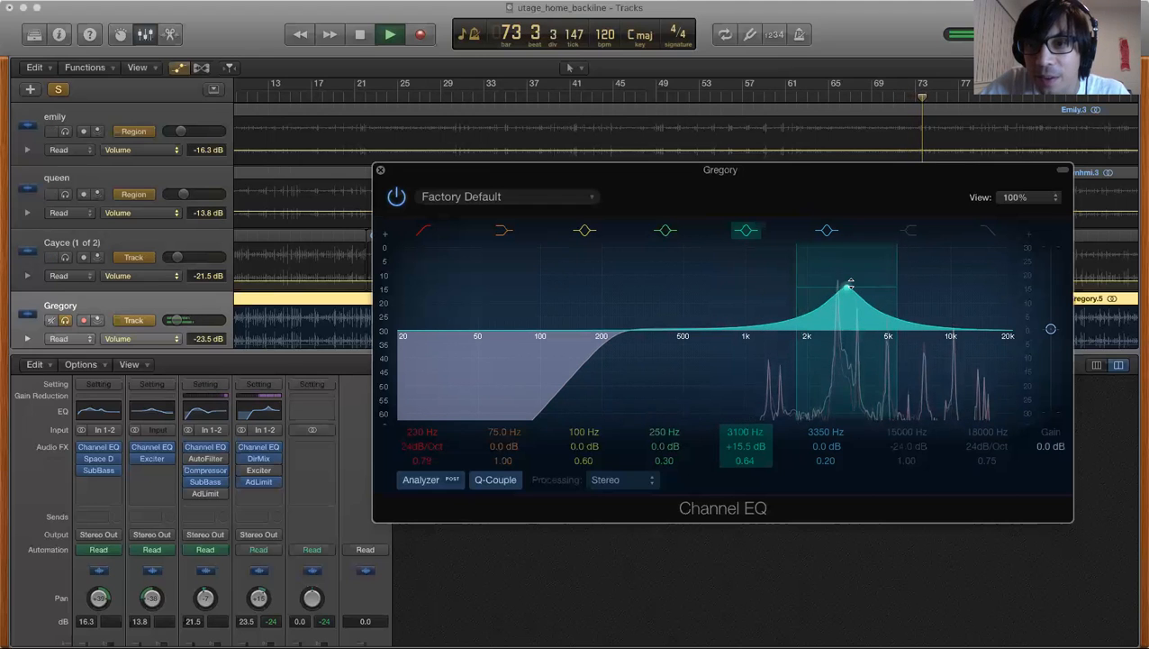
drag(852, 287, 855, 301)
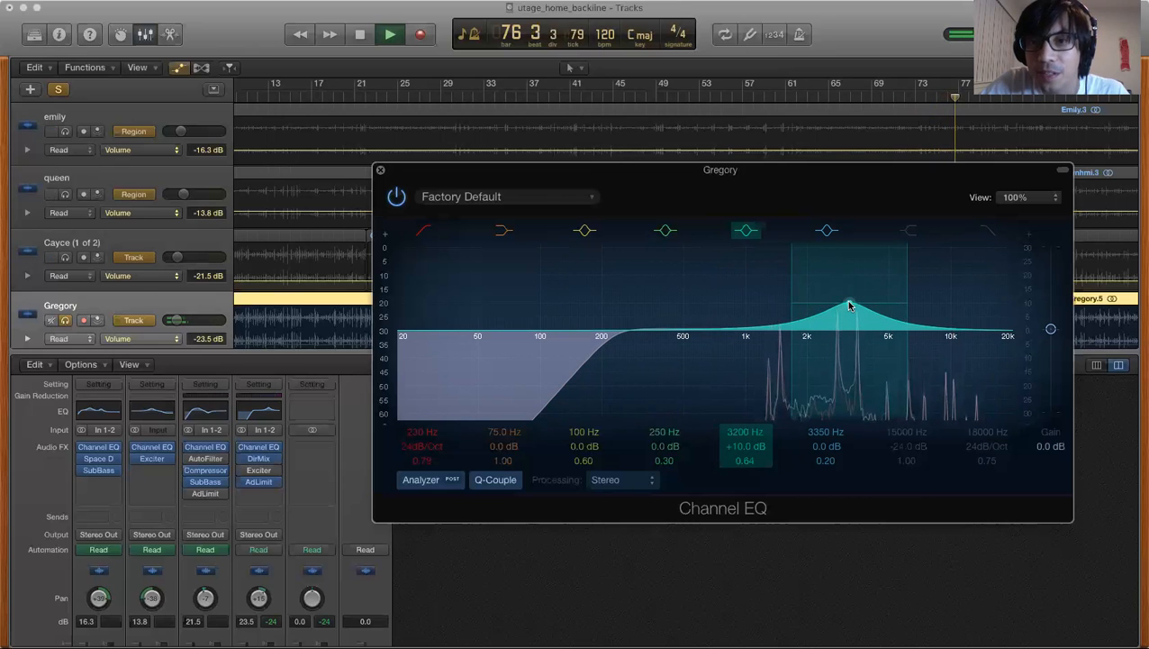
click(663, 231)
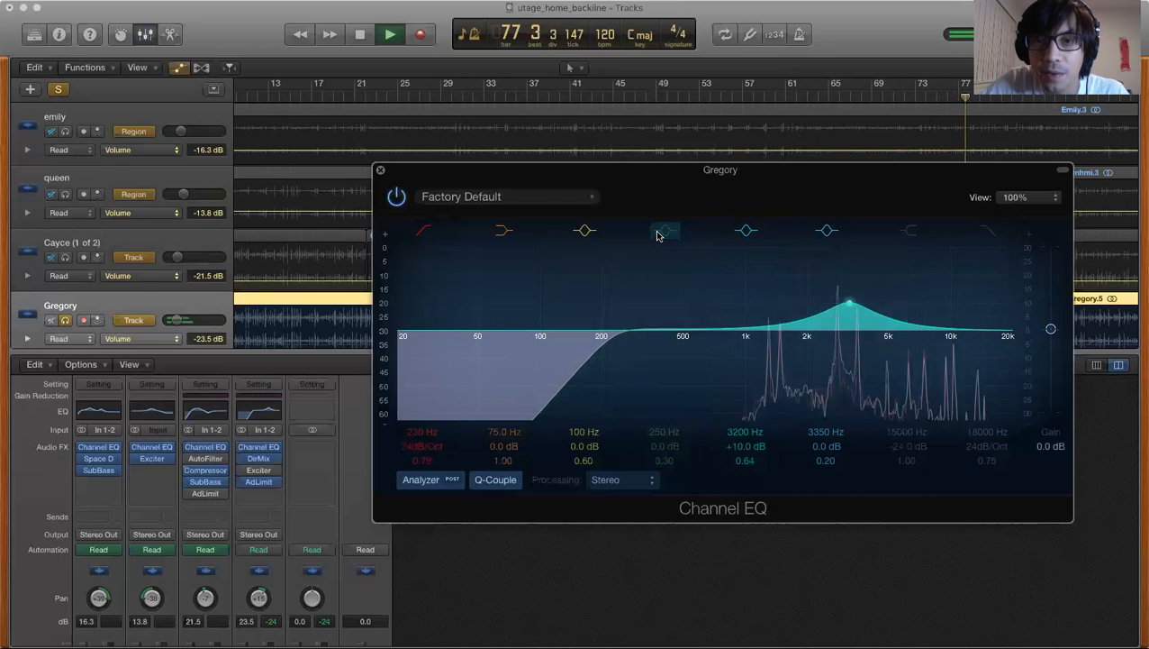
click(661, 233)
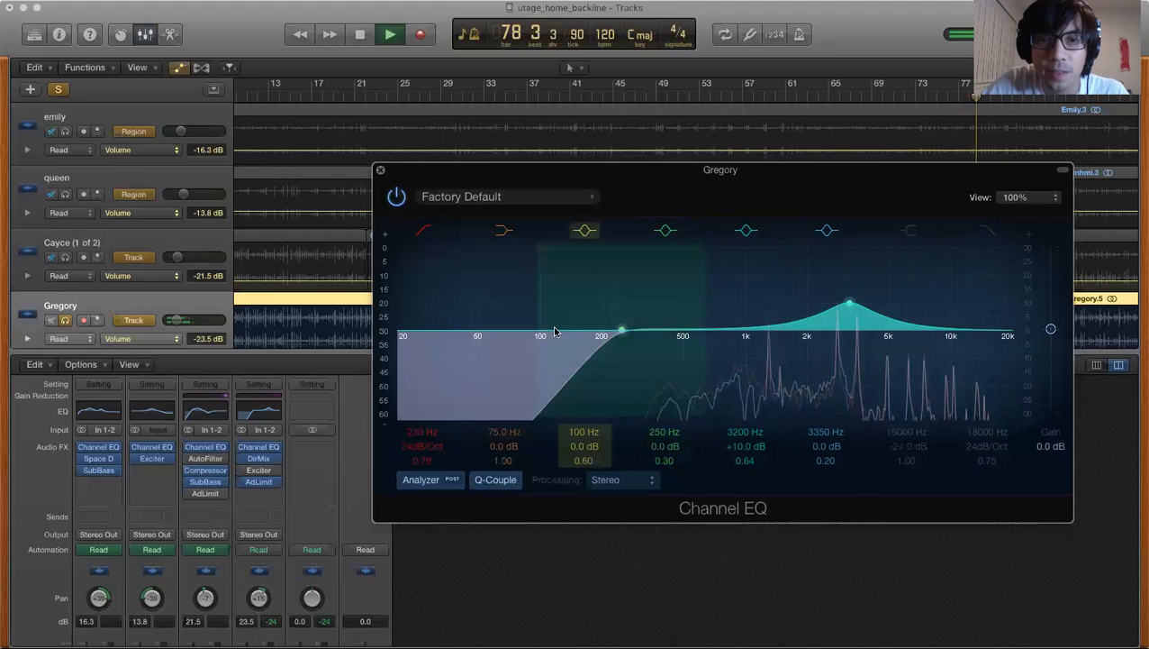
- Boost the third band by 3.0 dB at 1300 Hz with Q 1.10, and reduce the fifth to +4.0 dB at 3150 Hz with Q 1.30
drag(556, 326, 772, 304)
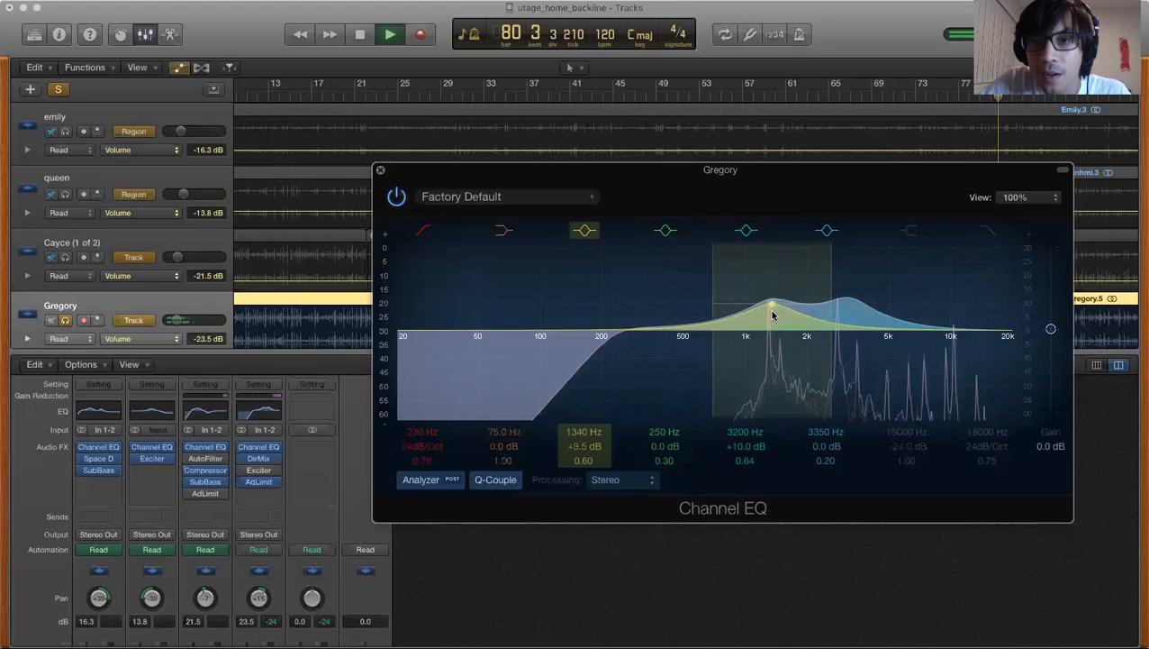
mouse_move(771, 312)
mouse_down()
mouse_move(816, 310)
mouse_move(768, 324)
mouse_up()
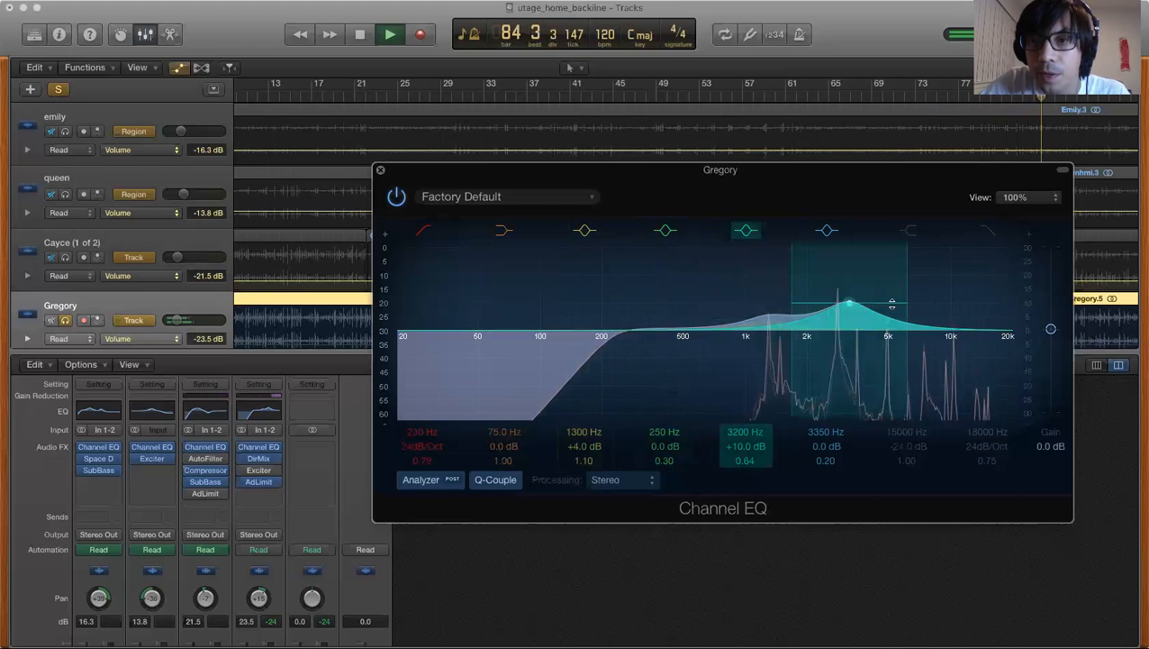
drag(899, 303, 894, 303)
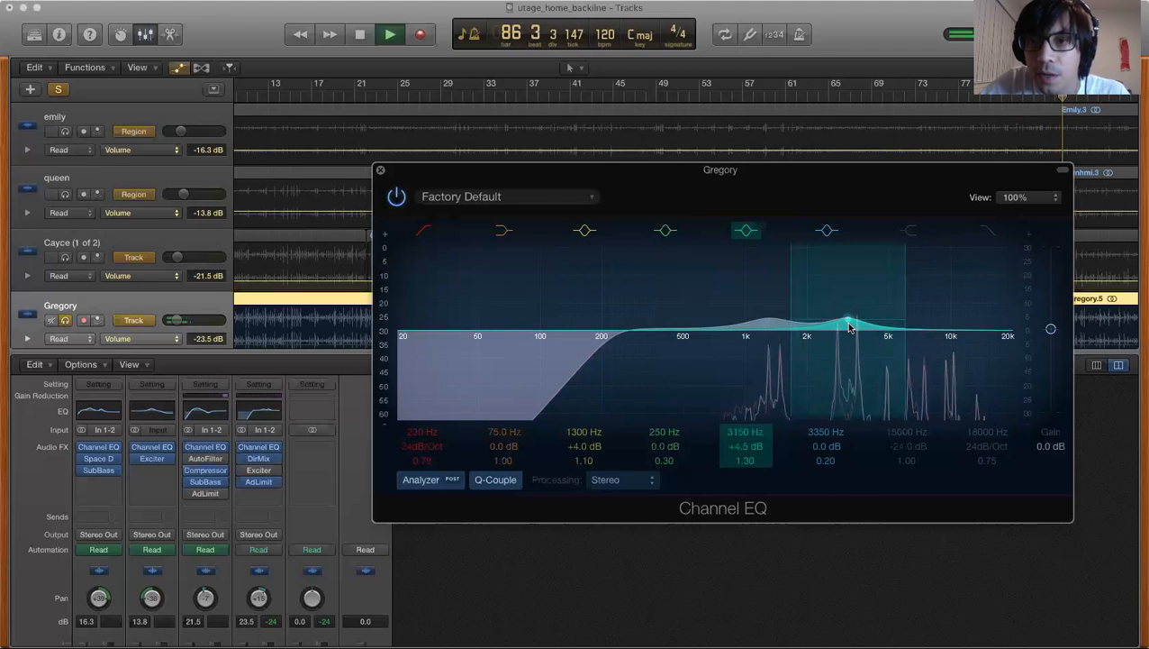
drag(771, 321, 768, 325)
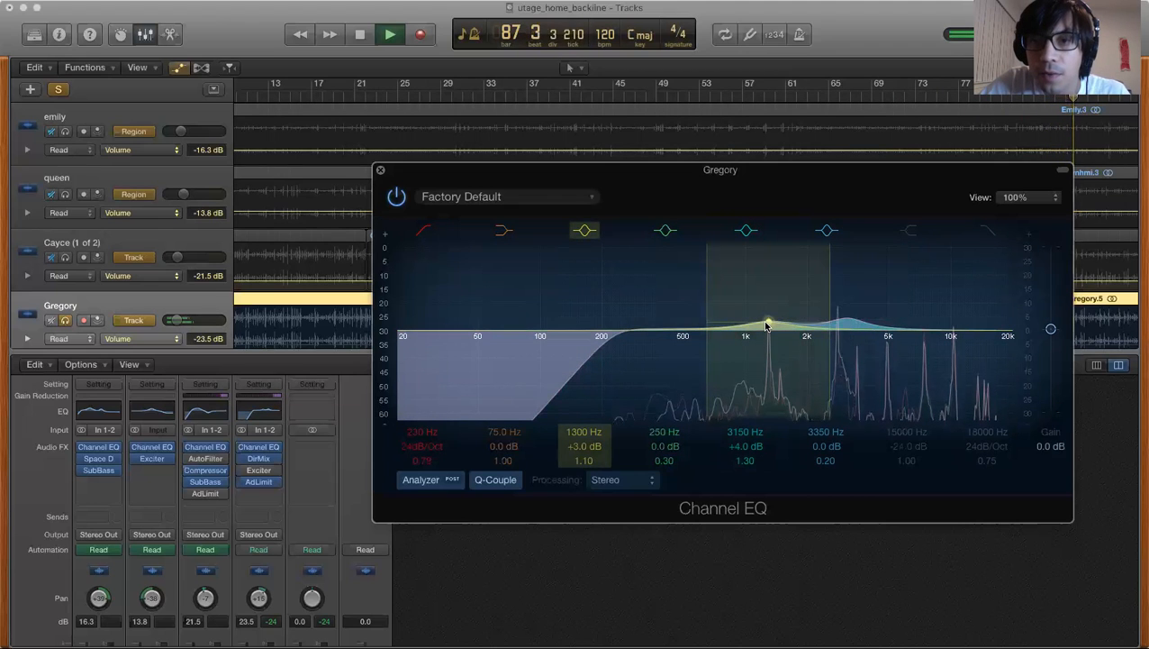
- Bypass and re-enable the whole EQ to compare the shaped track with the unprocessed sound
click(396, 197)
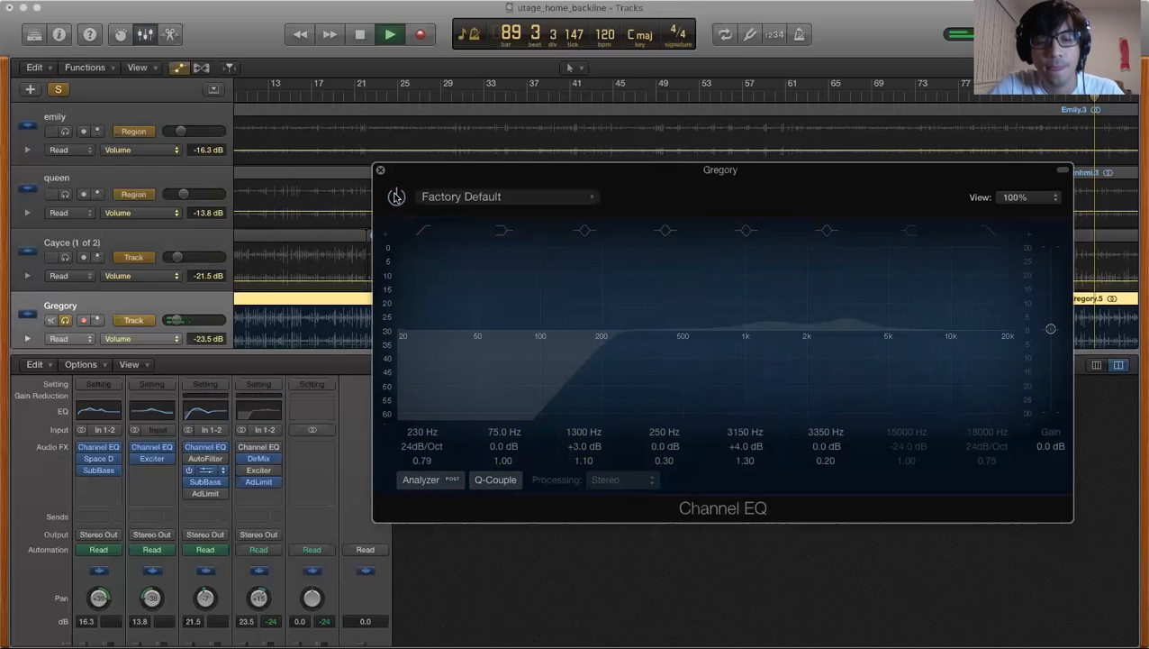
click(396, 196)
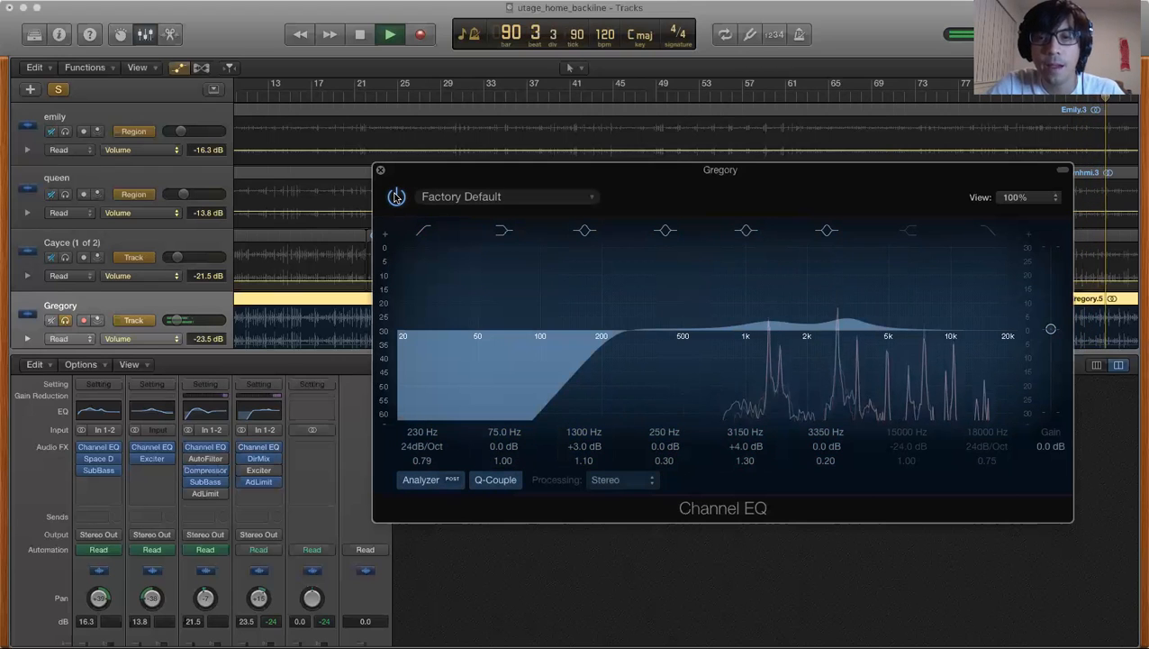
- Compare against the bypassed EQ, and raise the third band to +4.0 dB at 1320 Hz and the fifth to +5.0 dB at 3100 Hz
click(396, 197)
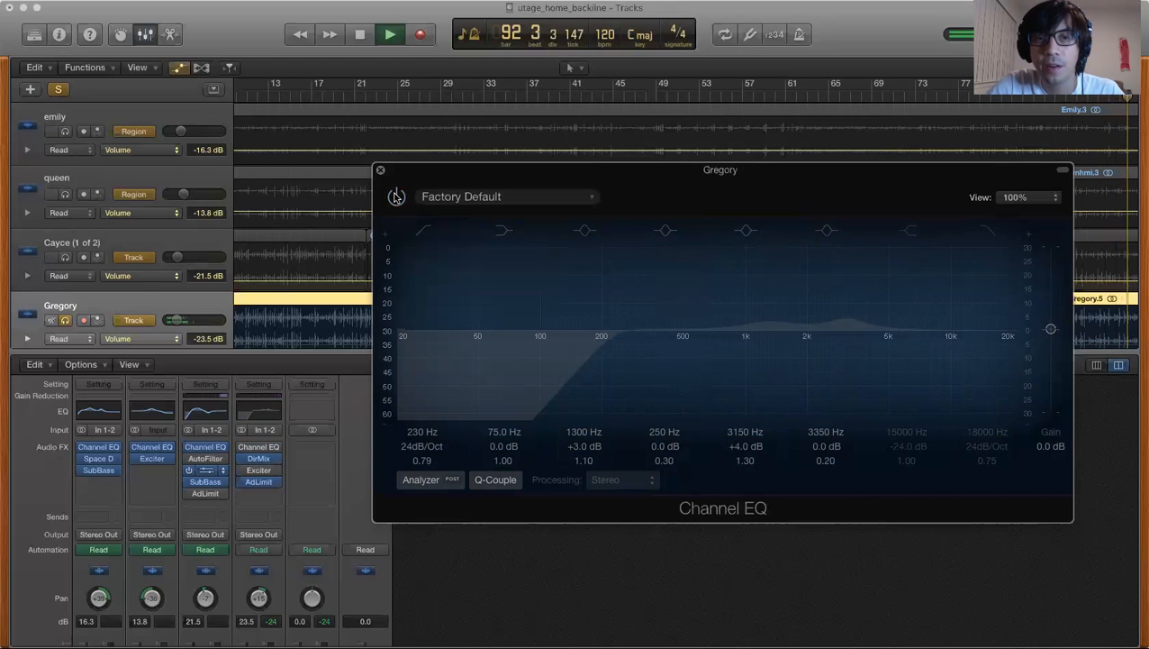
click(396, 196)
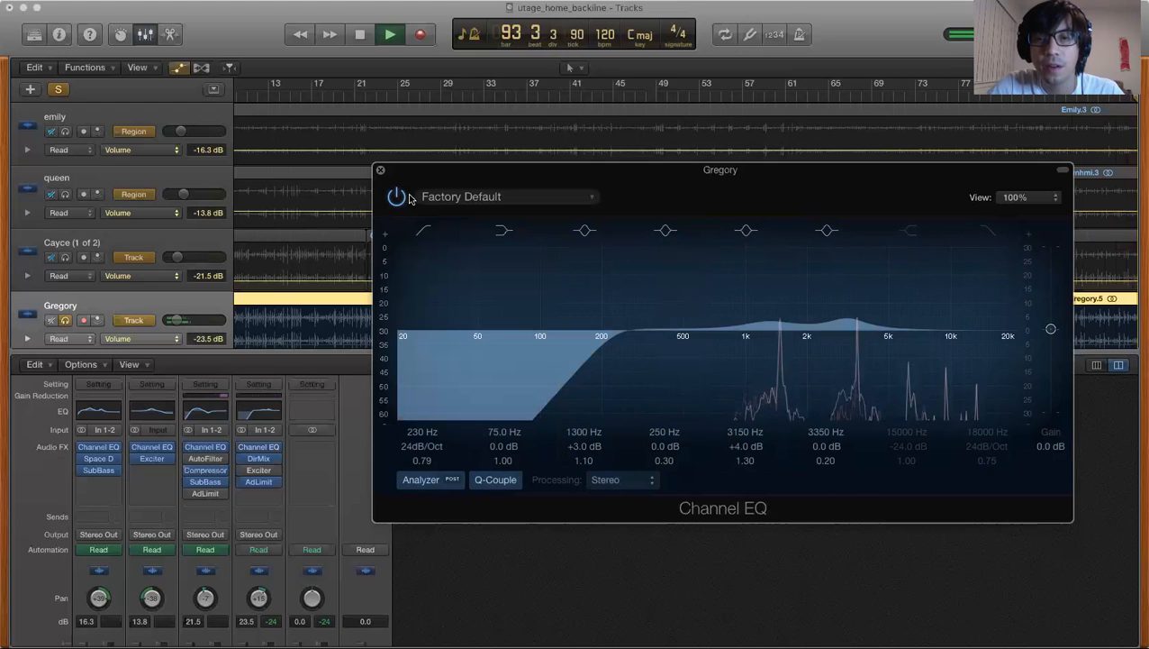
drag(768, 322, 771, 320)
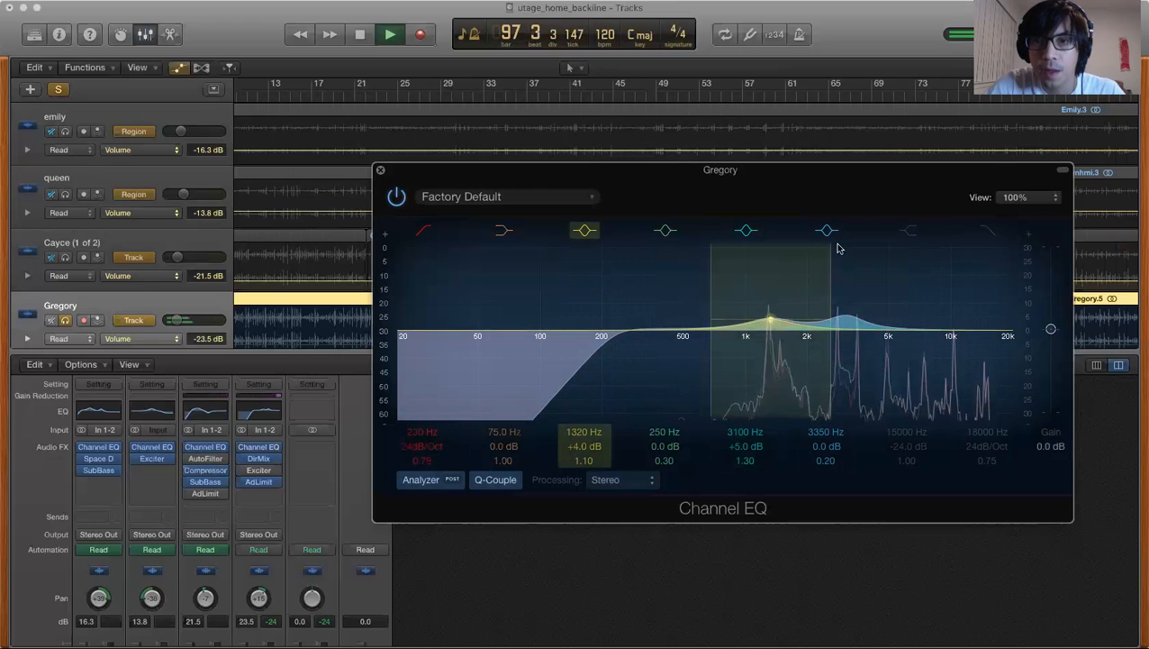
- Shape the sixth band into a narrow boost of +4.5 dB at 10200 Hz with Q 7.30
drag(853, 328, 925, 327)
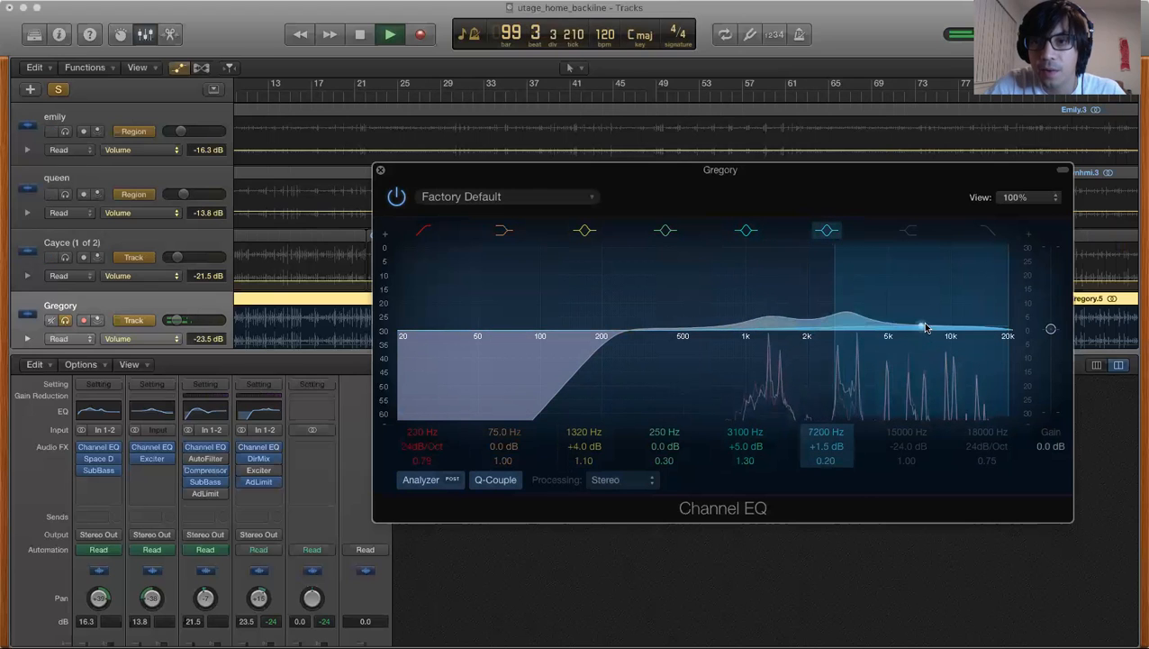
drag(833, 286, 955, 293)
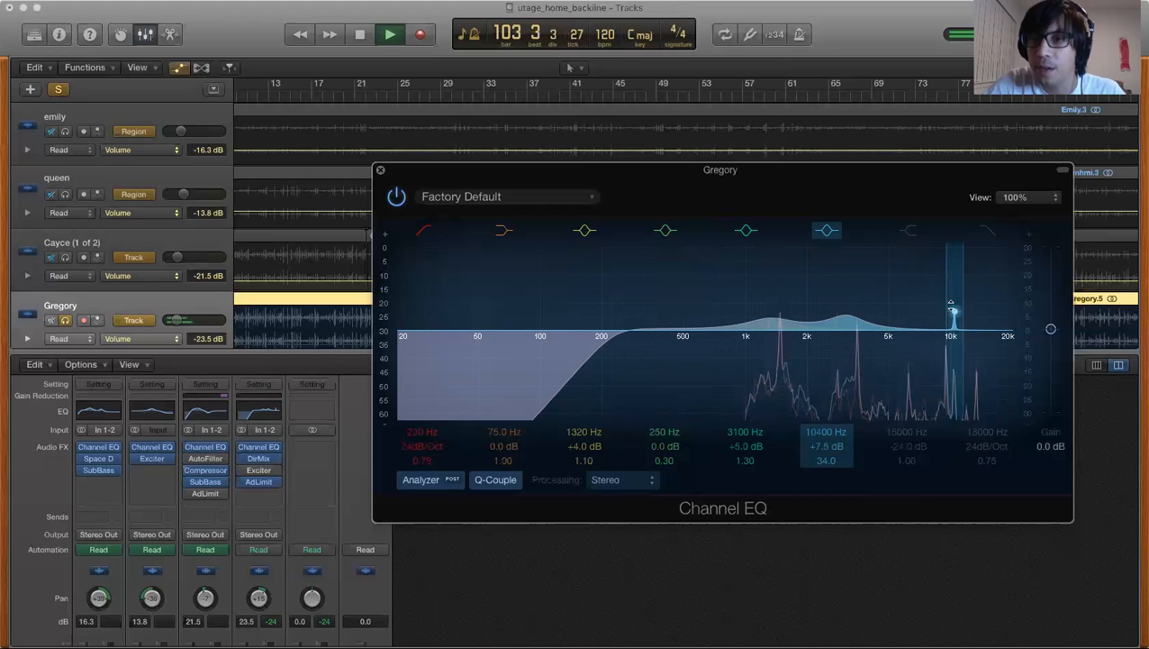
drag(962, 305, 988, 303)
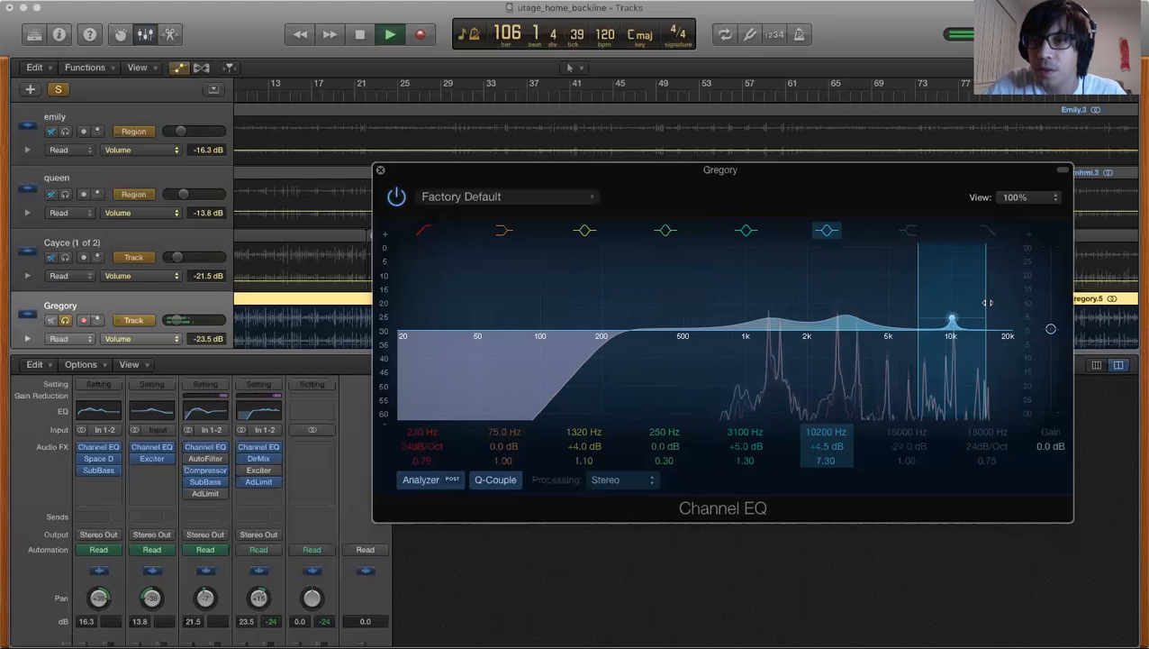
- Switch the sixth band off and on to compare its effect, and reduce its boost to +2.5 dB
click(829, 229)
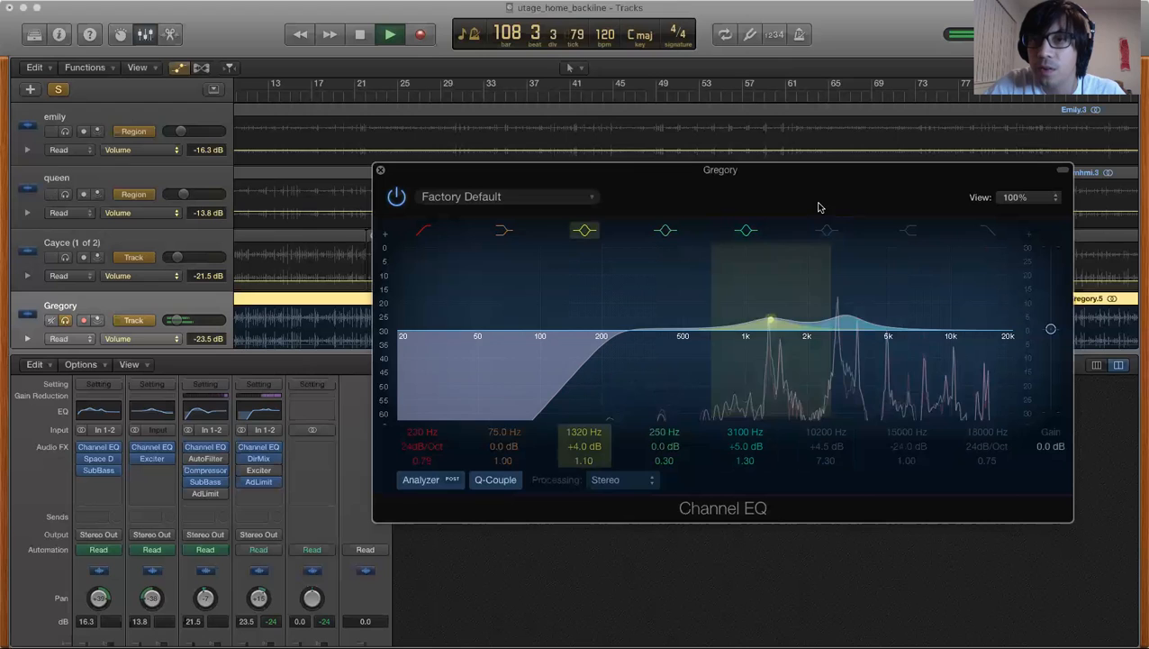
click(828, 231)
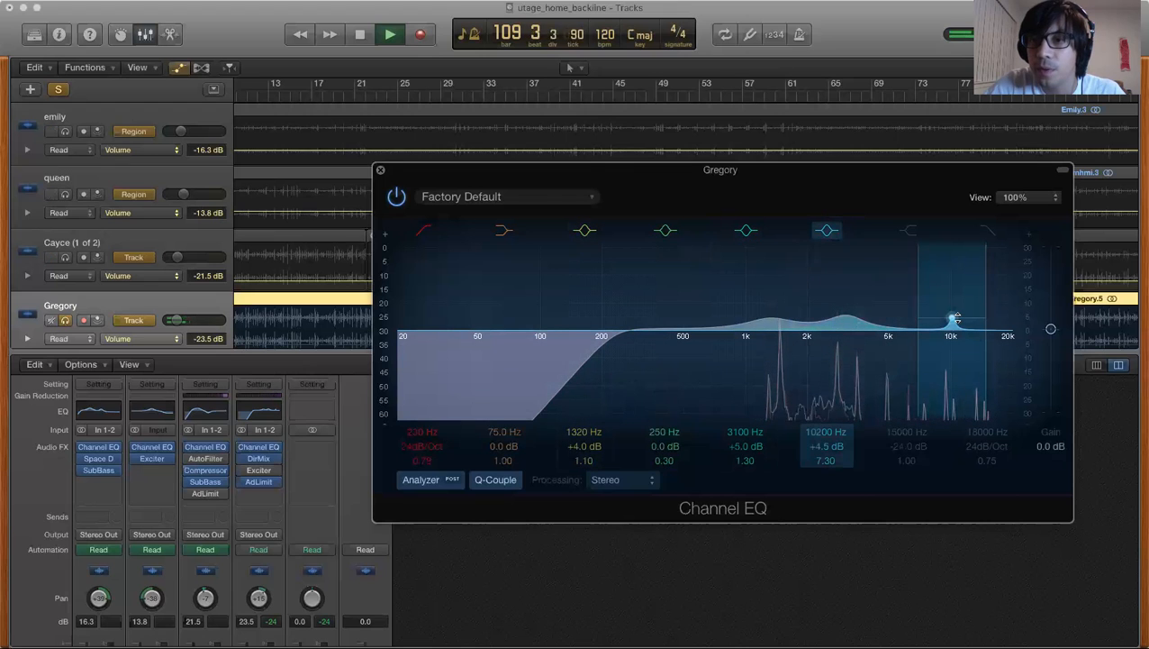
click(830, 232)
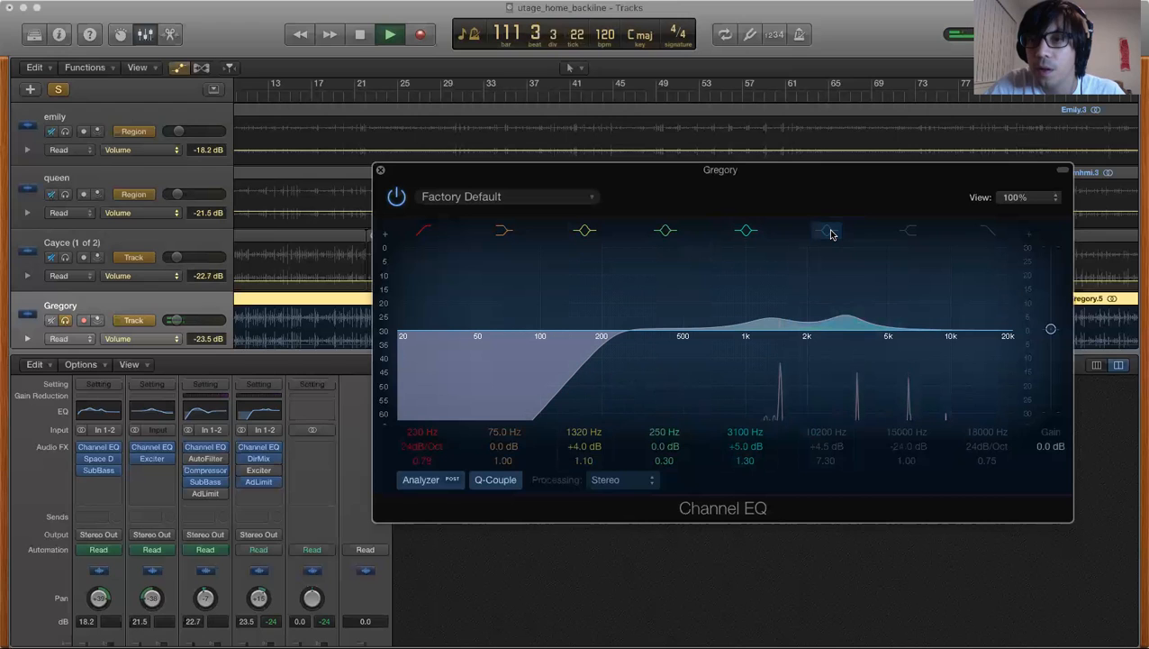
click(829, 231)
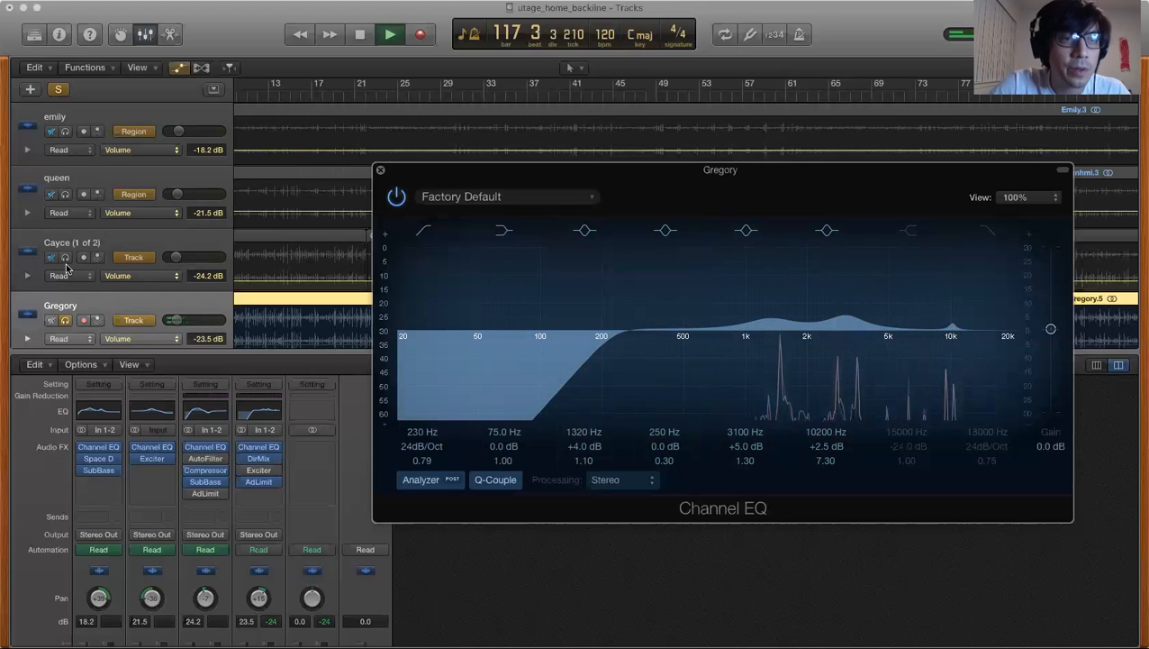
- Close the EQ window, solo the third track instead of the fourth, and move playback to about bar 34
click(380, 169)
key(super+a)
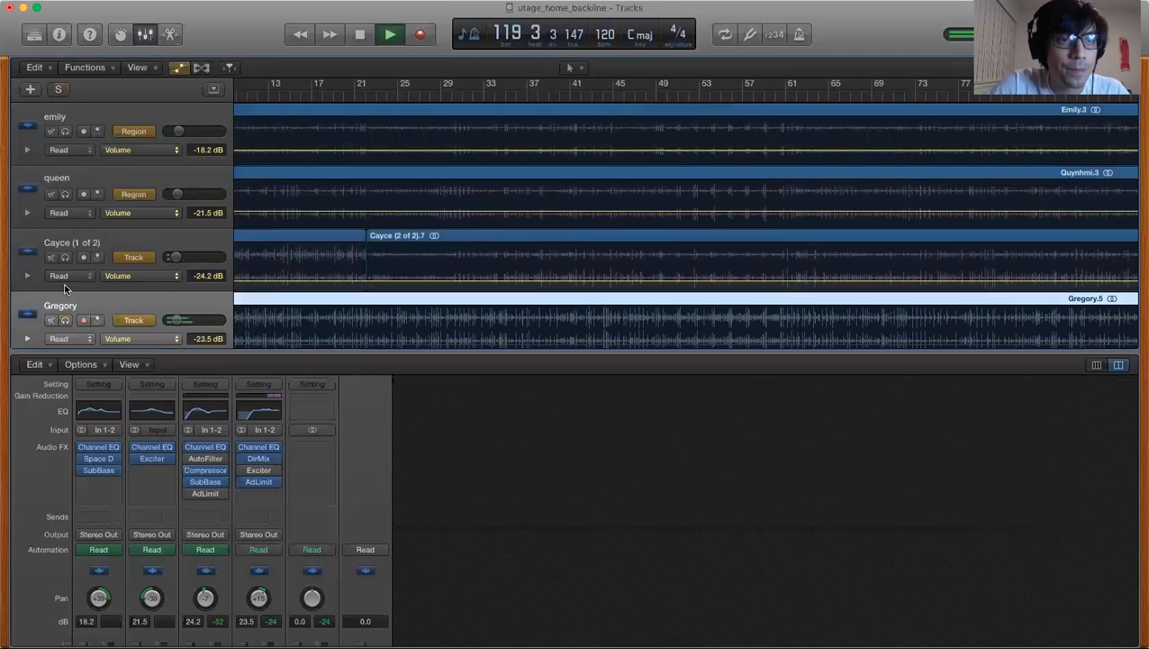
click(64, 259)
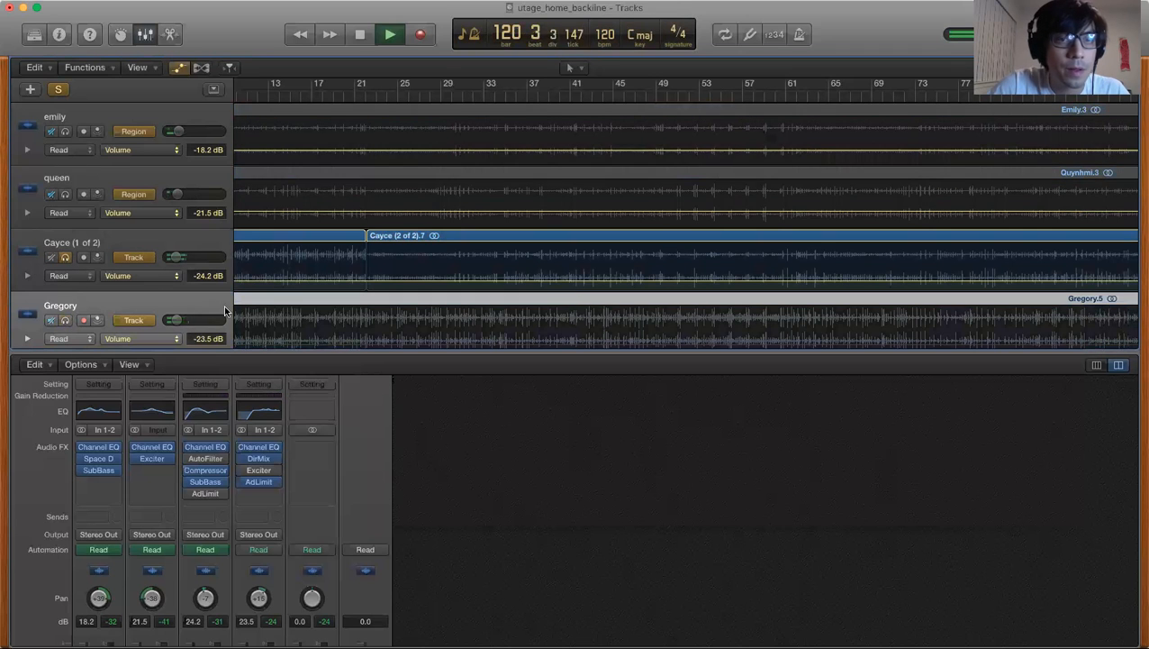
scroll(425, 149, left, 5)
click(608, 96)
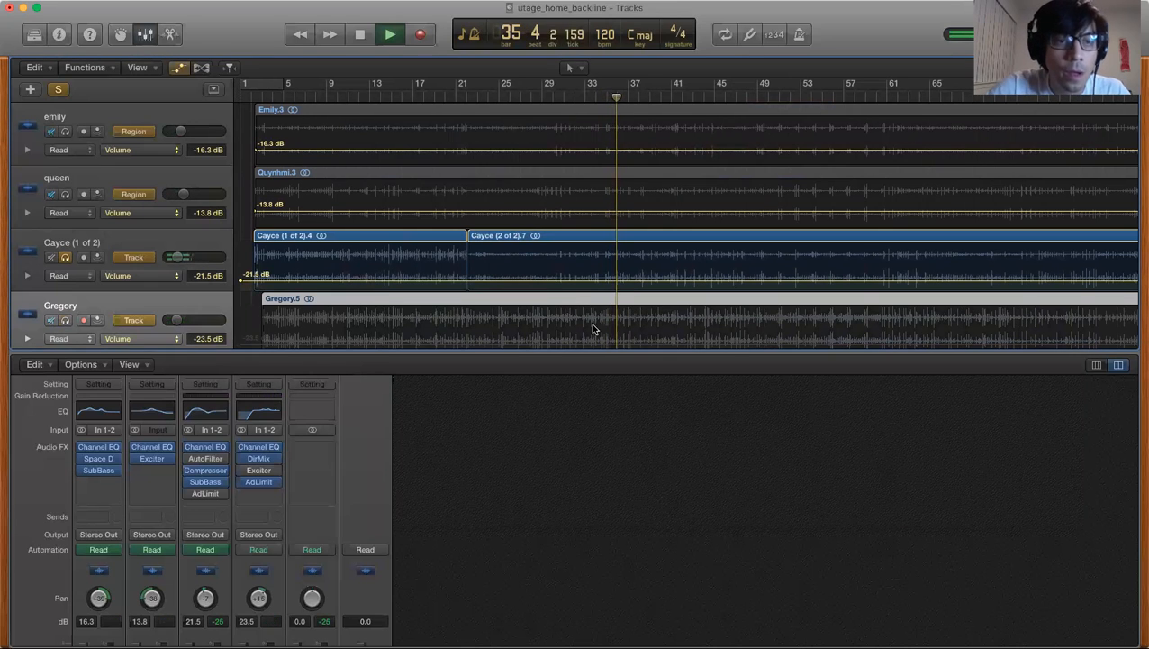
- Open the third track's Channel EQ, recall its default setting and turn on the analyzer
click(206, 414)
click(101, 69)
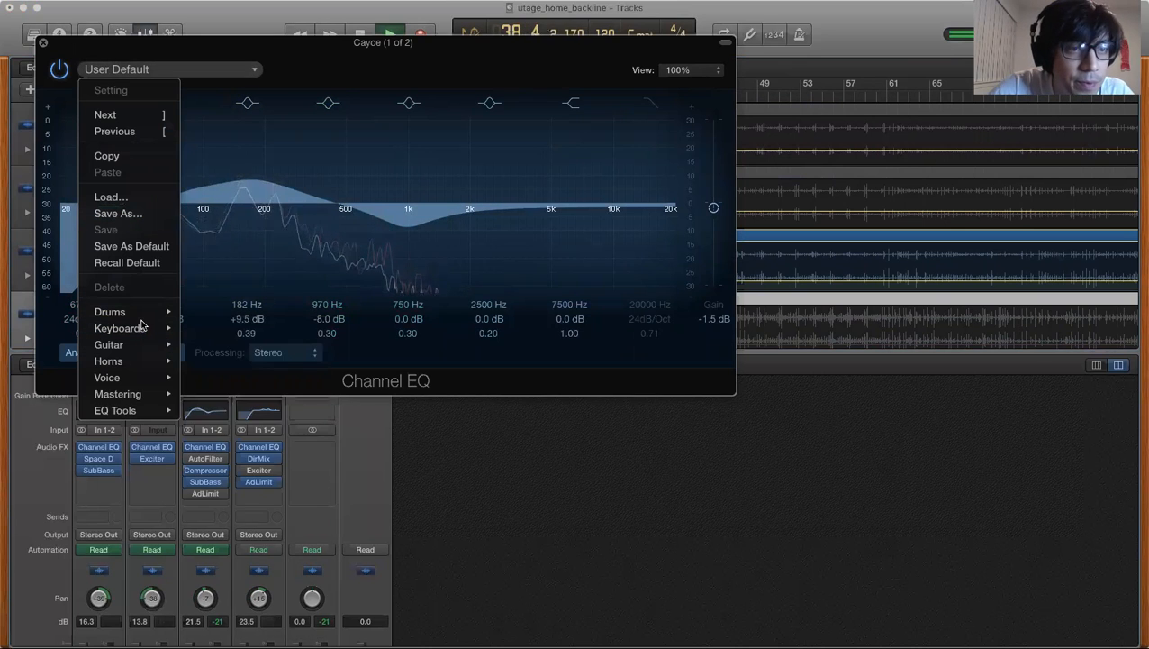
mouse_move(135, 412)
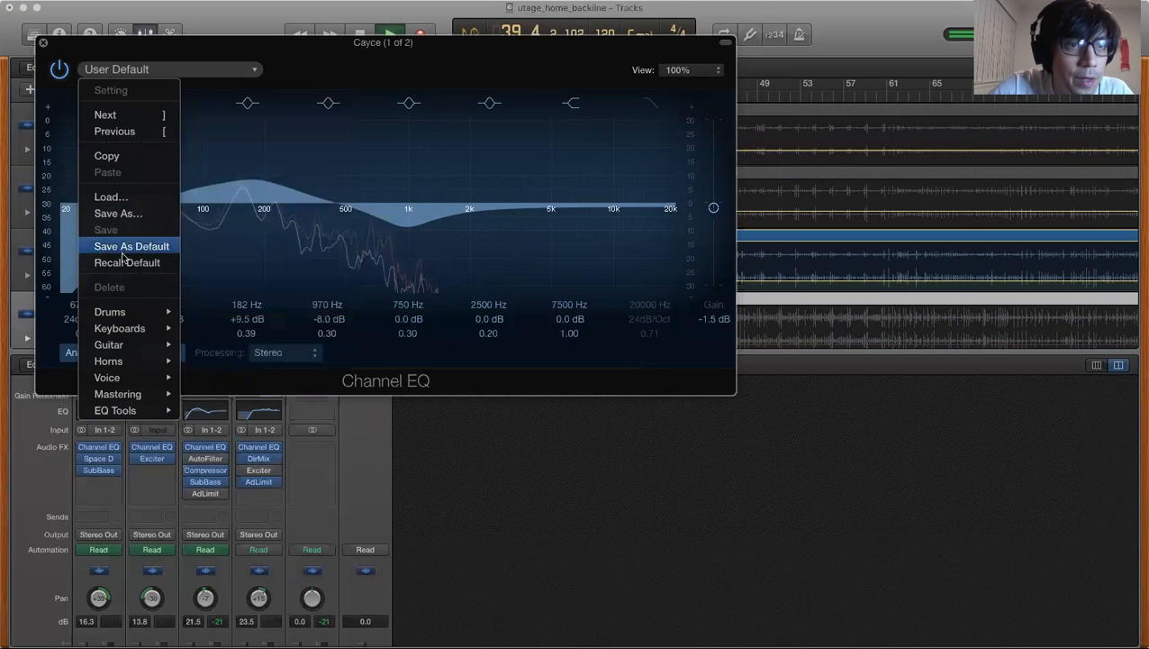
click(126, 262)
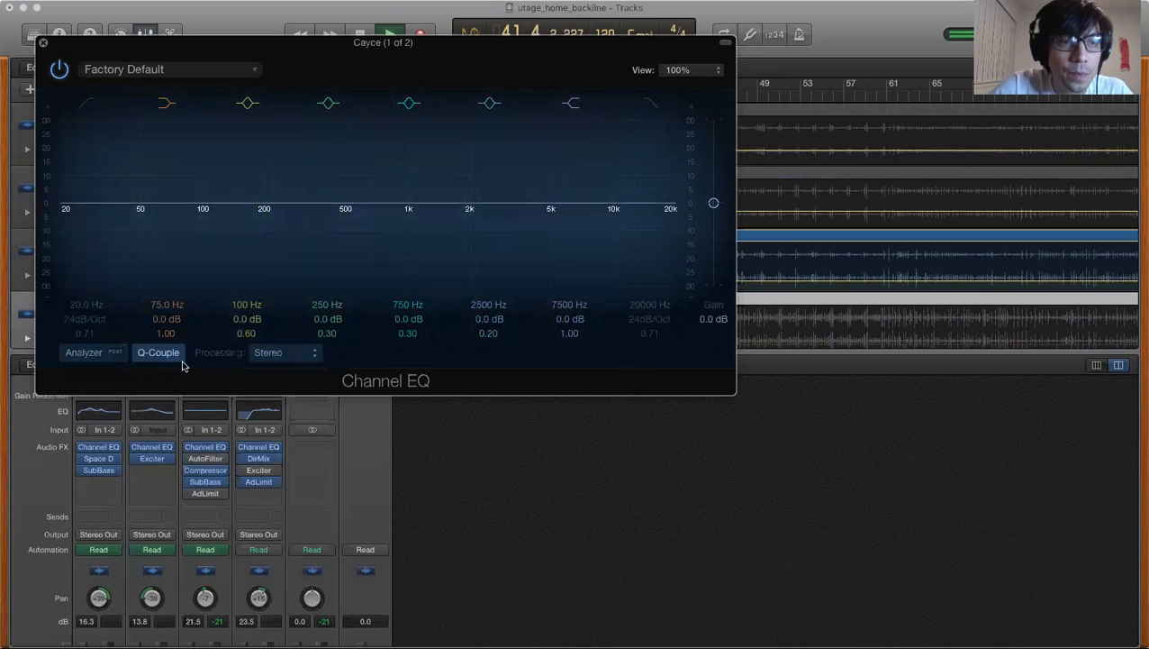
click(91, 352)
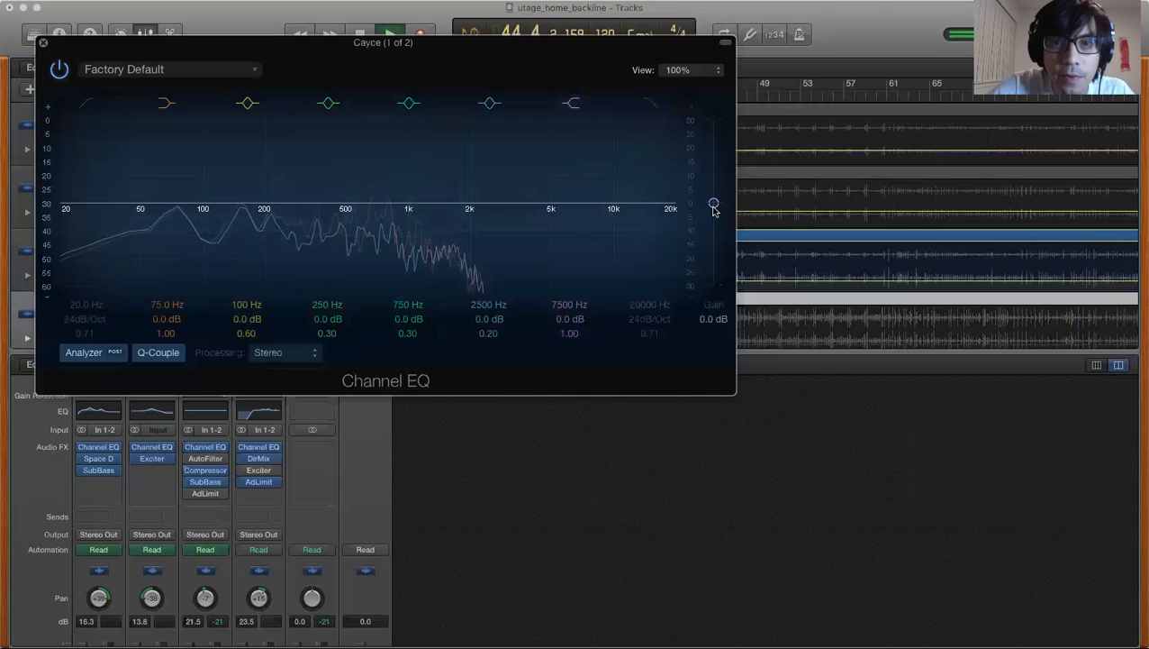
mouse_move(714, 207)
mouse_down()
mouse_move(714, 190)
mouse_move(713, 207)
mouse_up()
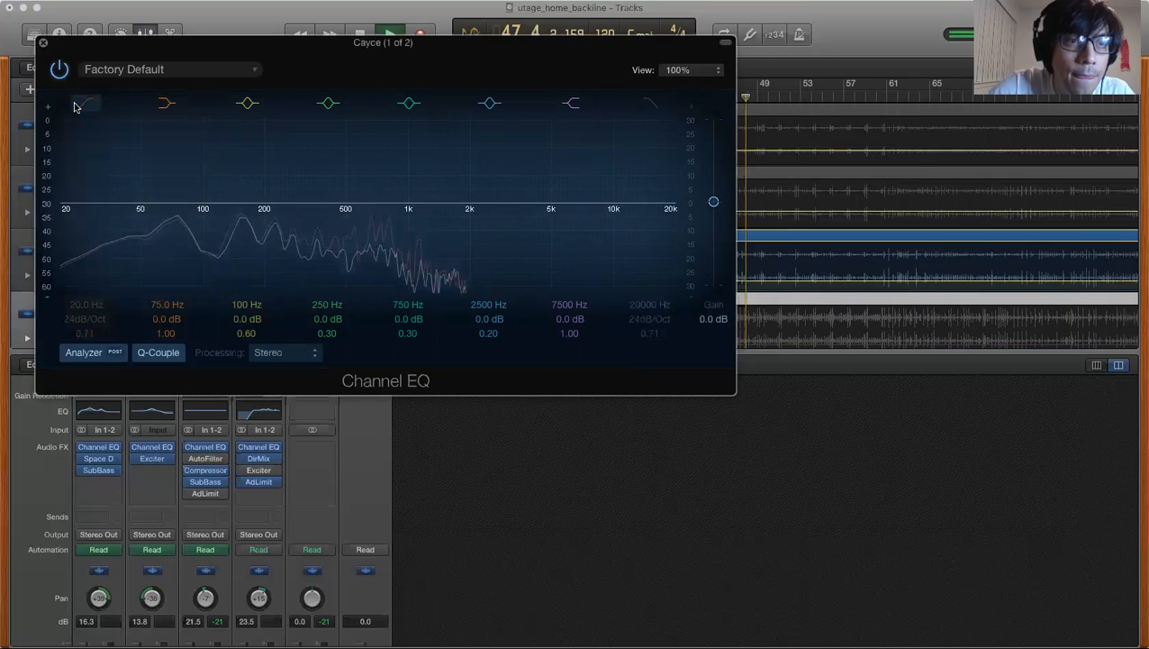
- Sweep the fourth band as a narrow boost with Q 2.90, from +24.0 dB at 230 Hz to +14.5 dB at 295 Hz, and switch it off
click(329, 102)
click(330, 102)
drag(282, 203, 277, 137)
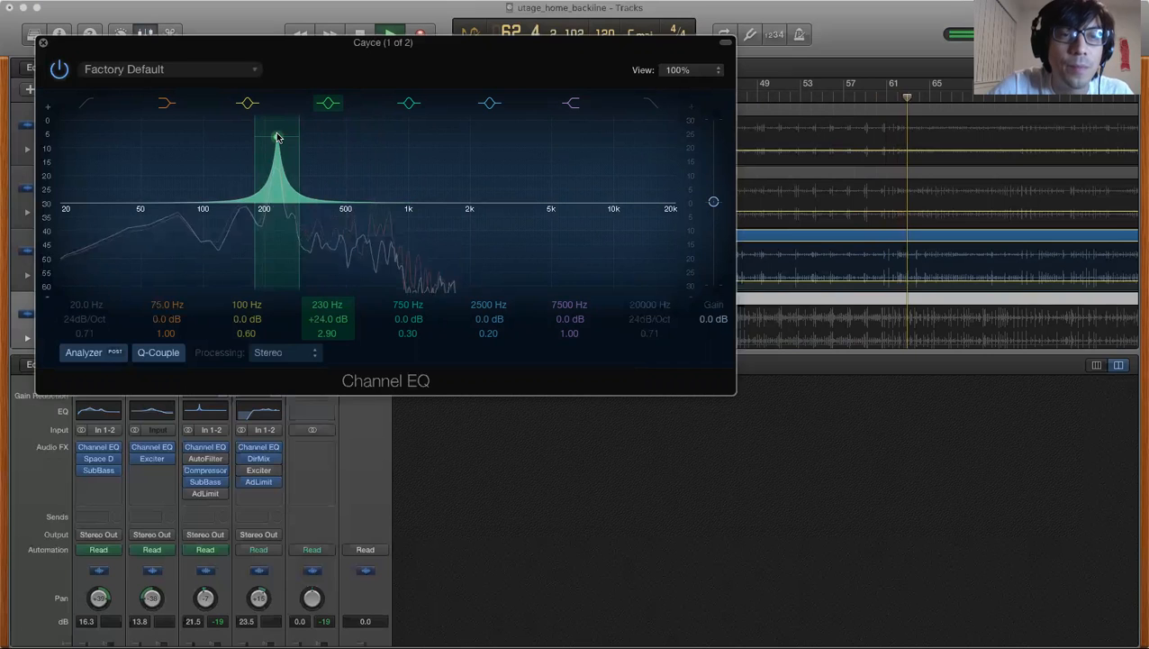
drag(277, 137, 301, 185)
click(328, 102)
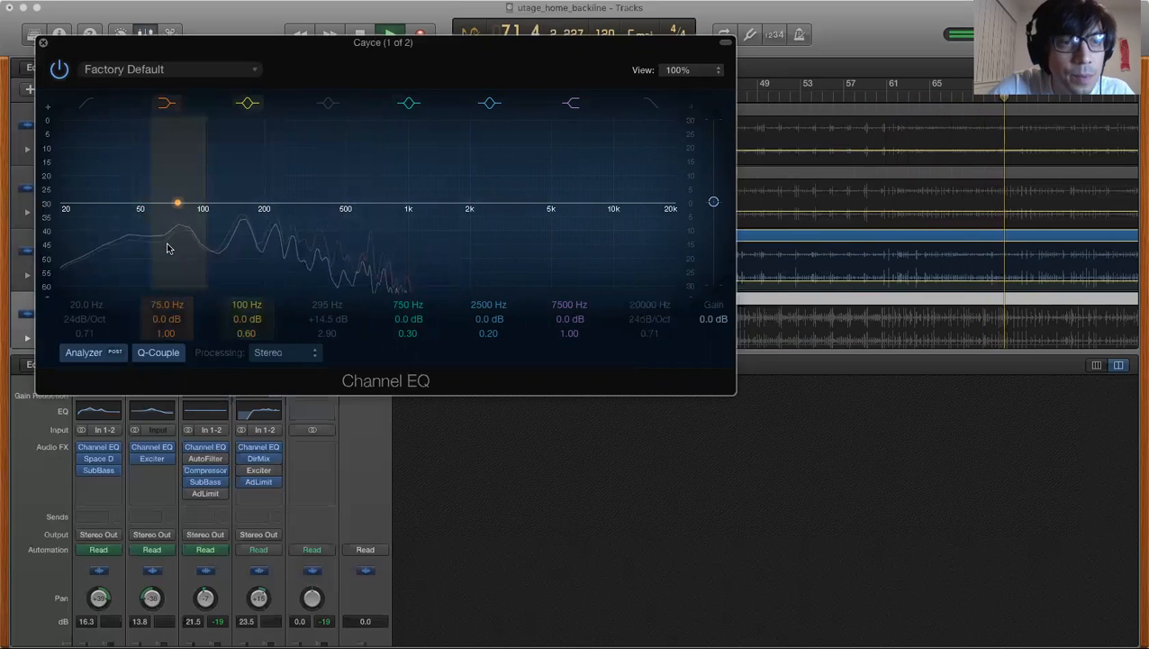
- Enable the low cut at 54 Hz with a 24 dB/Oct slope and Q 0.79, and compare against the bypassed EQ
click(91, 106)
drag(63, 209, 157, 208)
click(59, 70)
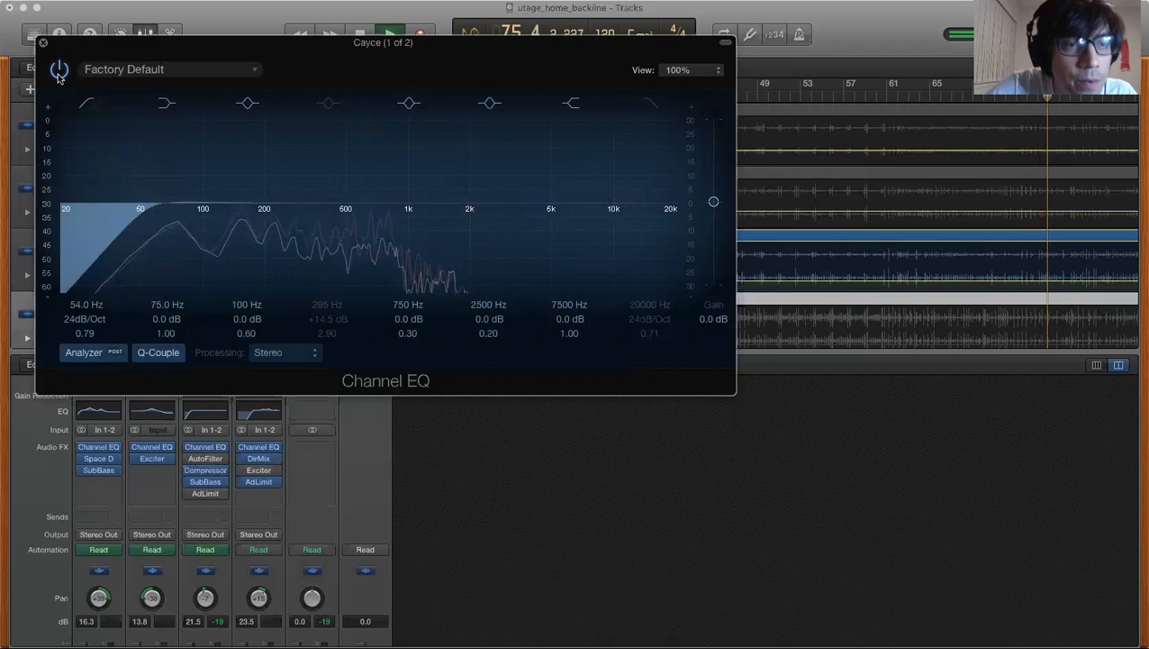
click(59, 74)
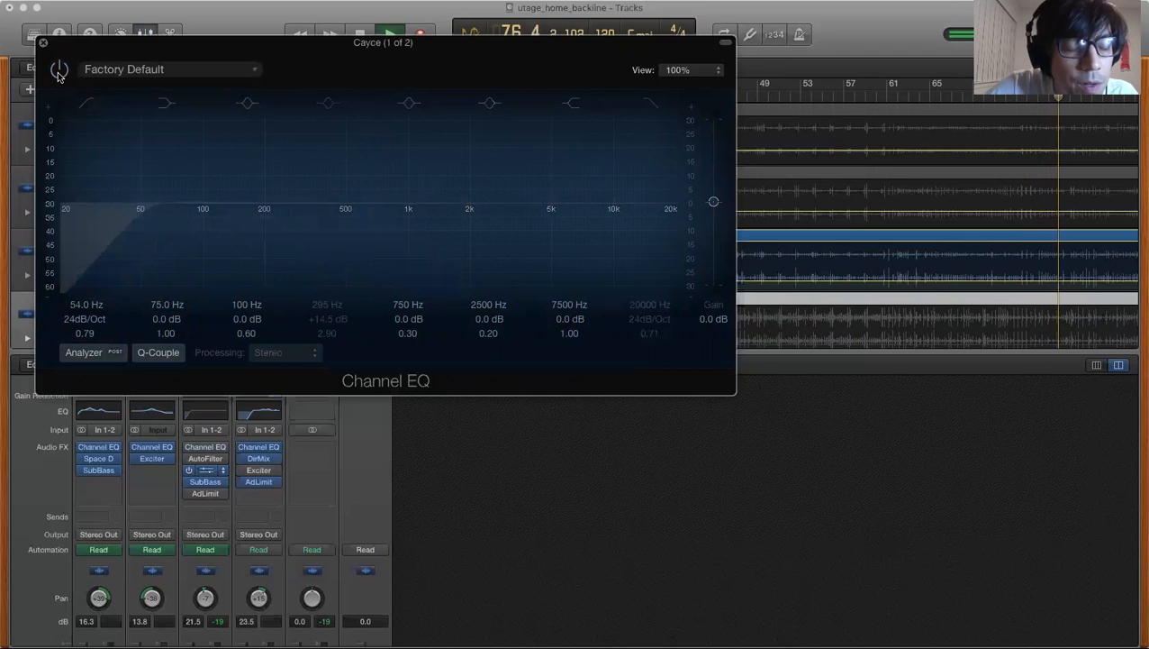
click(58, 72)
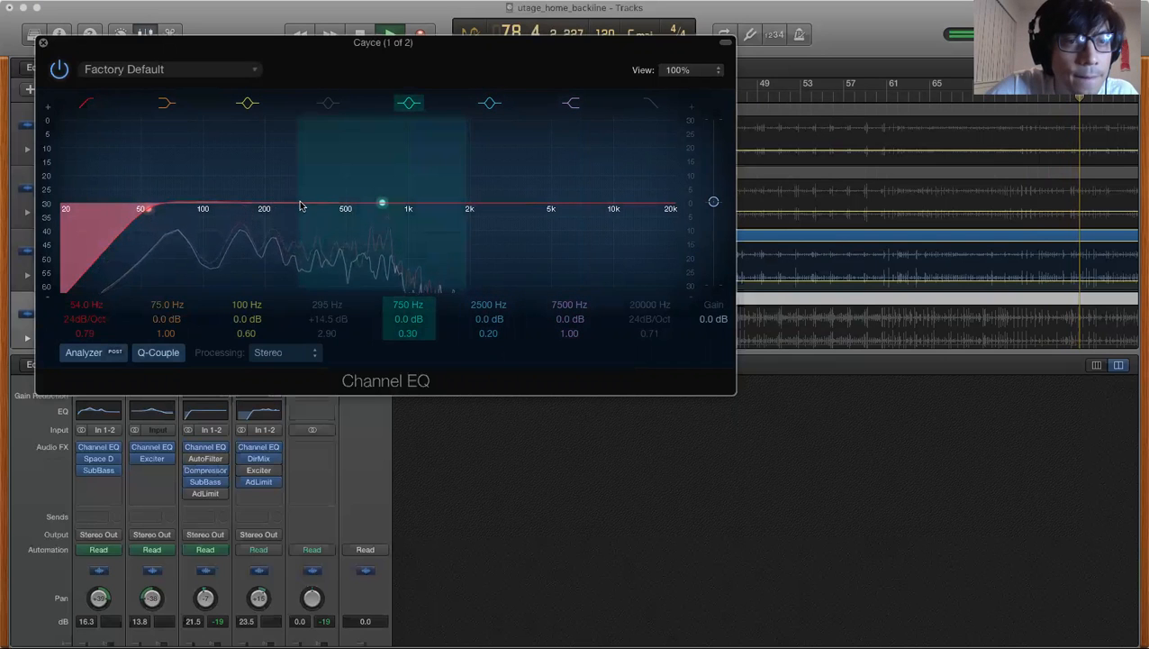
- Toggle the fourth band, the low shelf and the high shelf in turn, returning each to its previous state
click(327, 104)
click(328, 104)
click(167, 104)
click(167, 104)
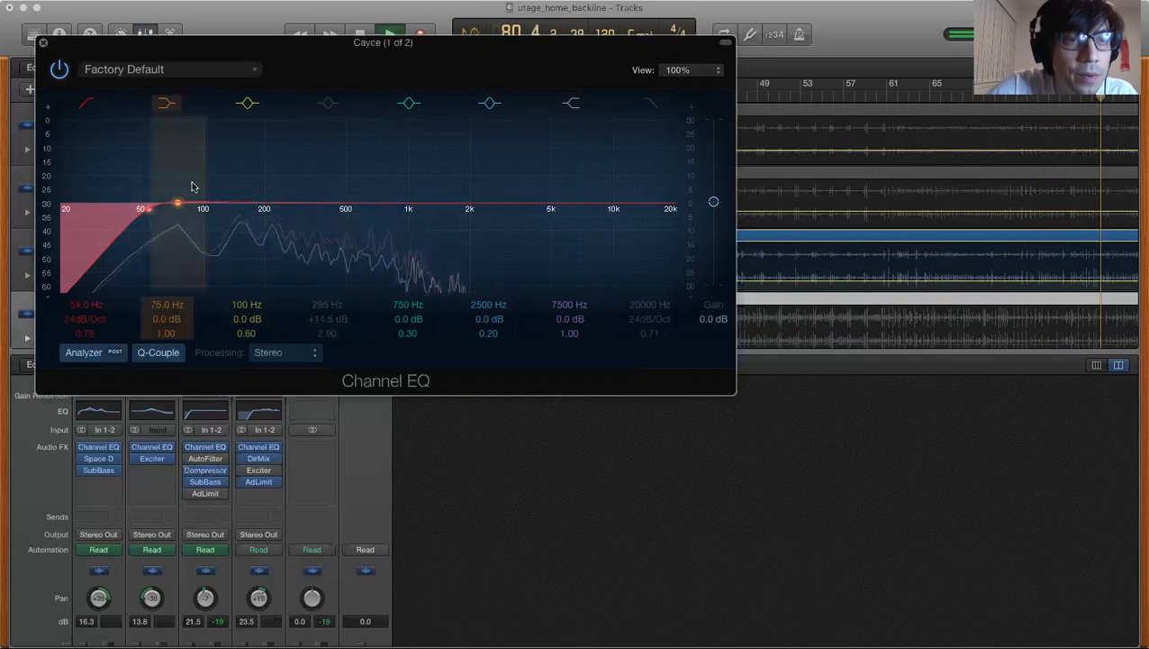
click(573, 106)
click(573, 106)
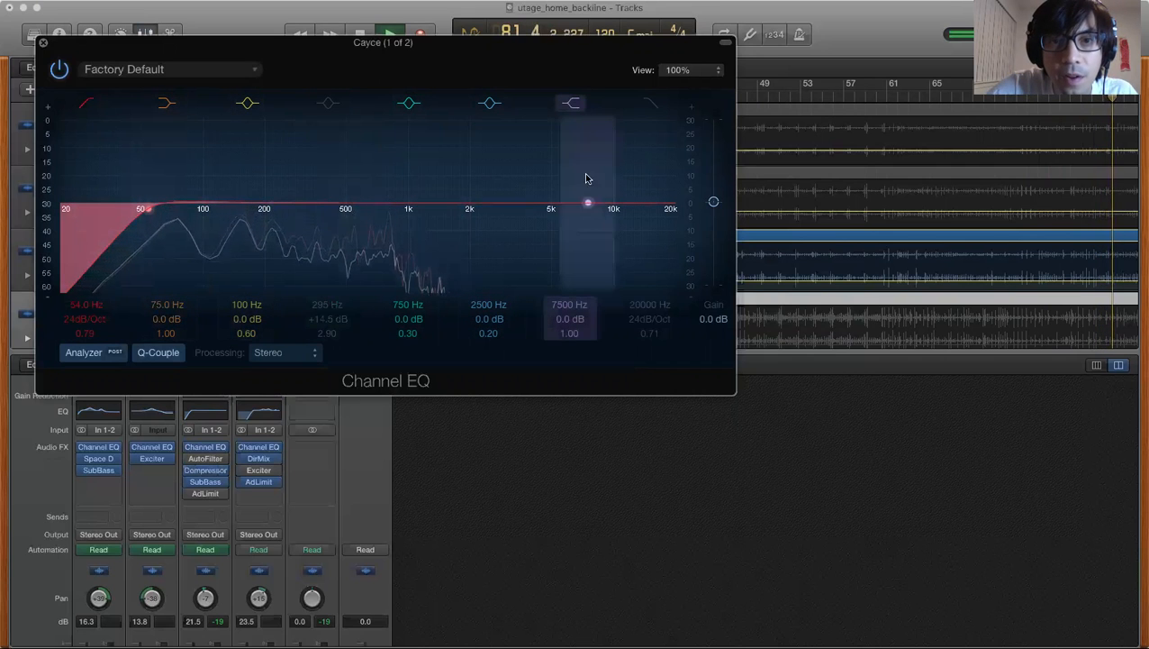
- Try the high shelf at -4.5 dB and +9.0 dB, toggle the high cut, and settle the shelf at +0.5 dB and 6600 Hz
mouse_move(587, 203)
mouse_down()
mouse_move(587, 179)
mouse_move(586, 203)
mouse_up()
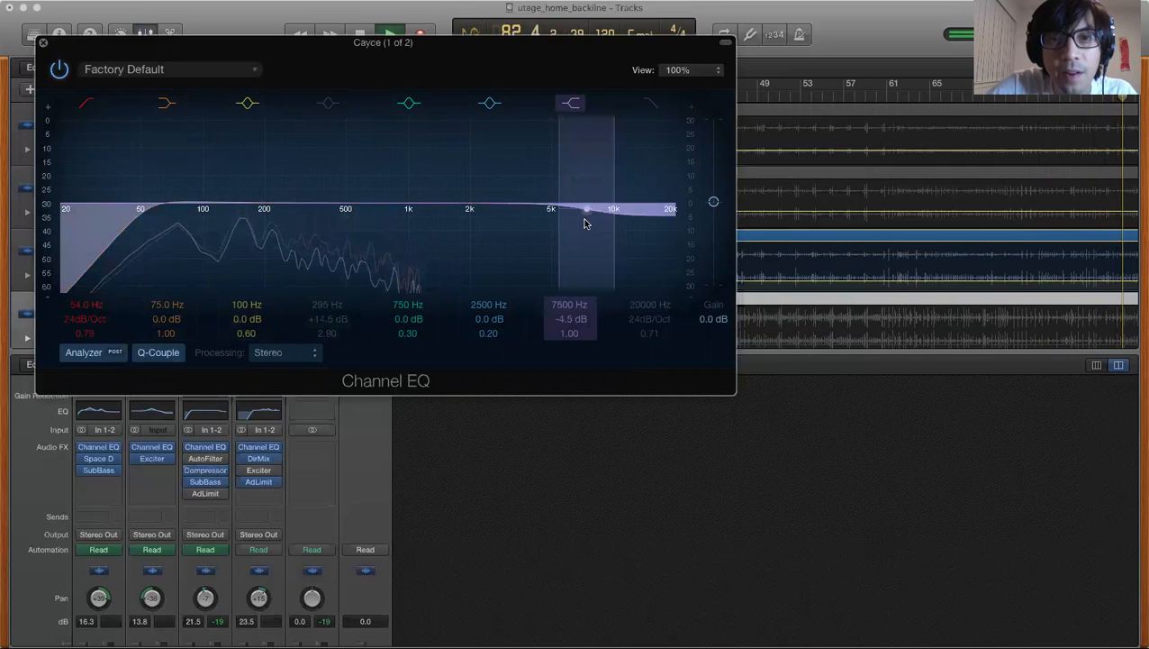
click(650, 102)
click(653, 101)
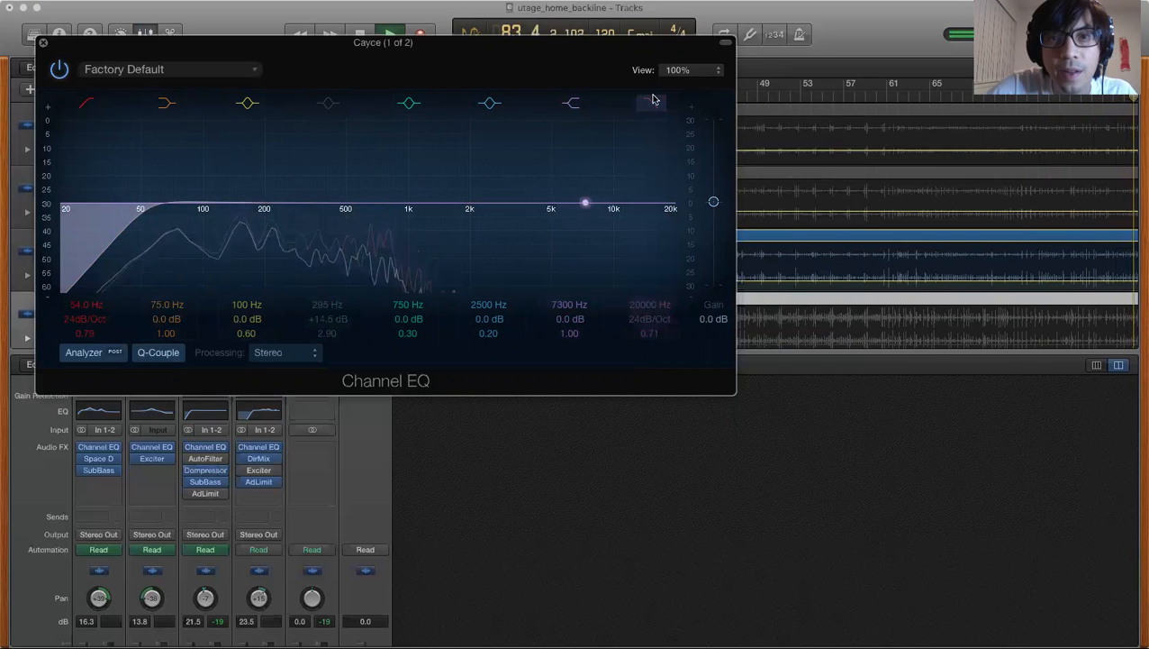
drag(580, 187, 577, 163)
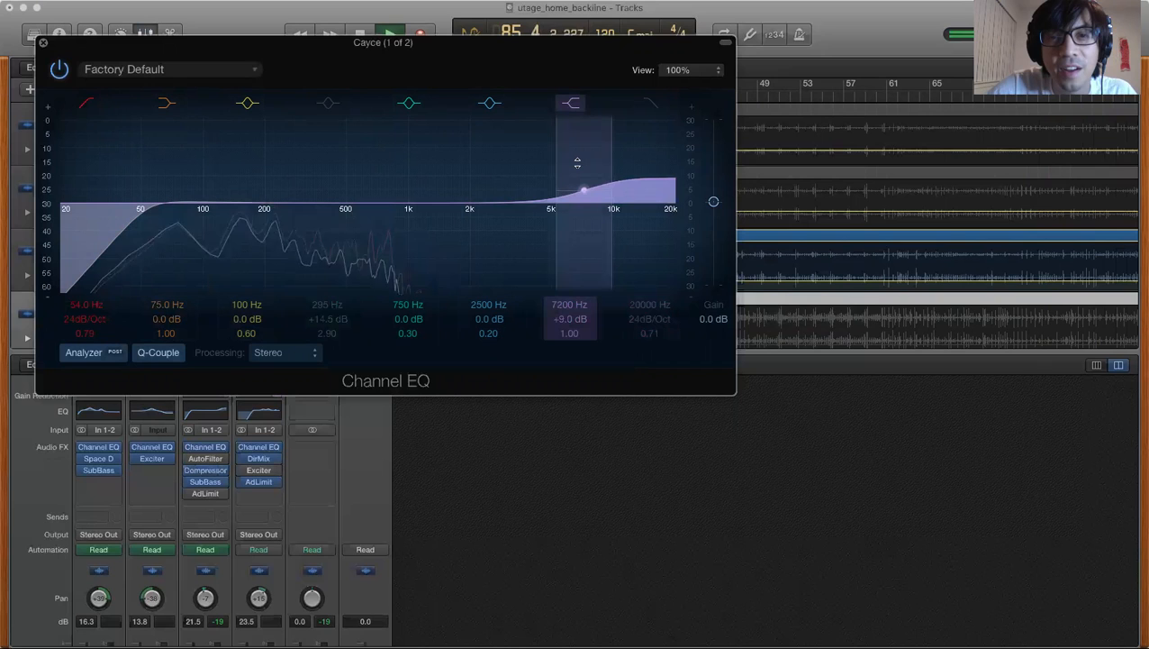
drag(581, 162, 569, 194)
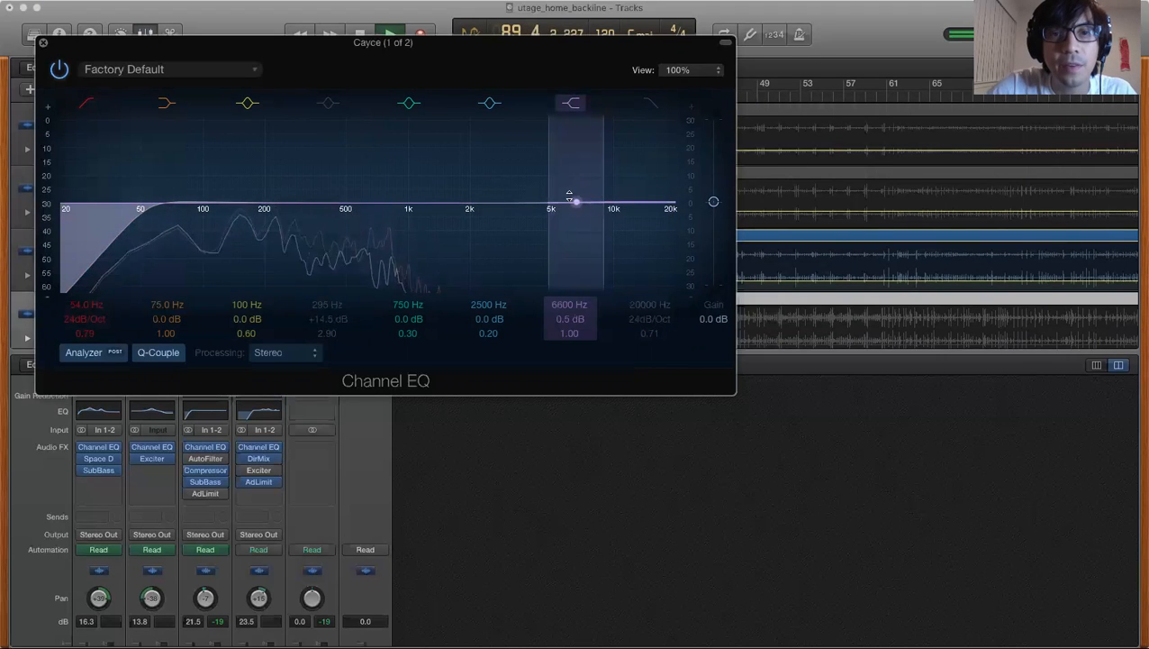
- Switch off the high shelf and the low cut, and lower the low shelf to -24.0 dB at 60 Hz
click(572, 106)
click(86, 103)
click(87, 104)
click(87, 104)
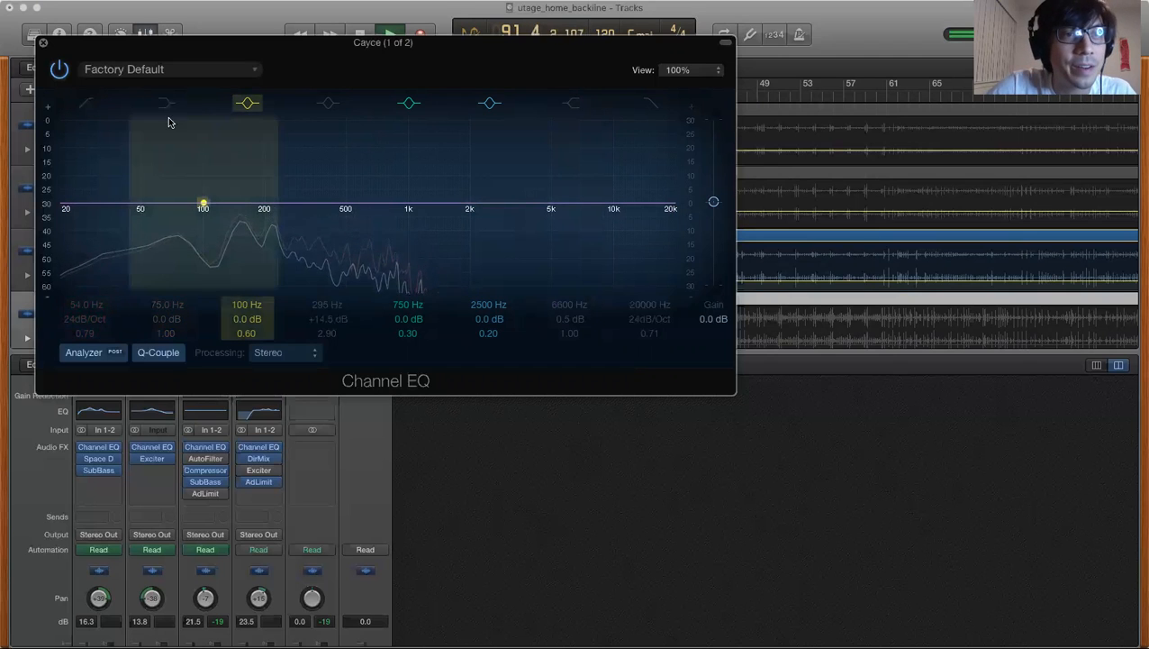
drag(169, 146, 152, 287)
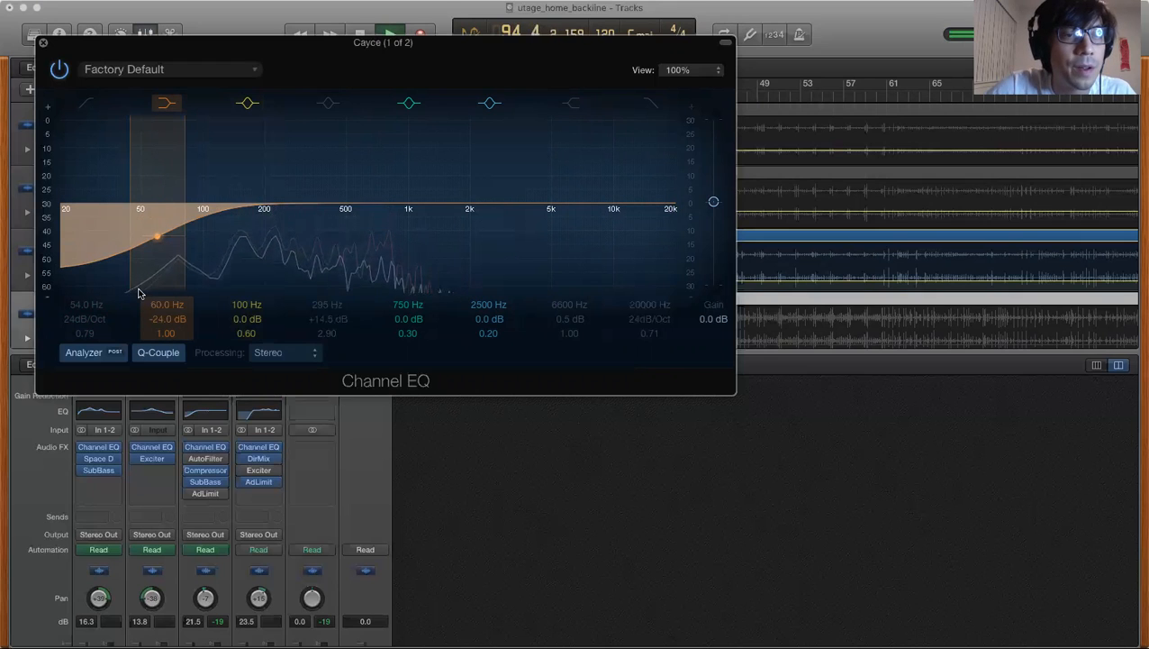
- Toggle the low cut and low shelf to compare them, leaving only the shelf on and moving it to 53 Hz at -24.0 dB
click(87, 103)
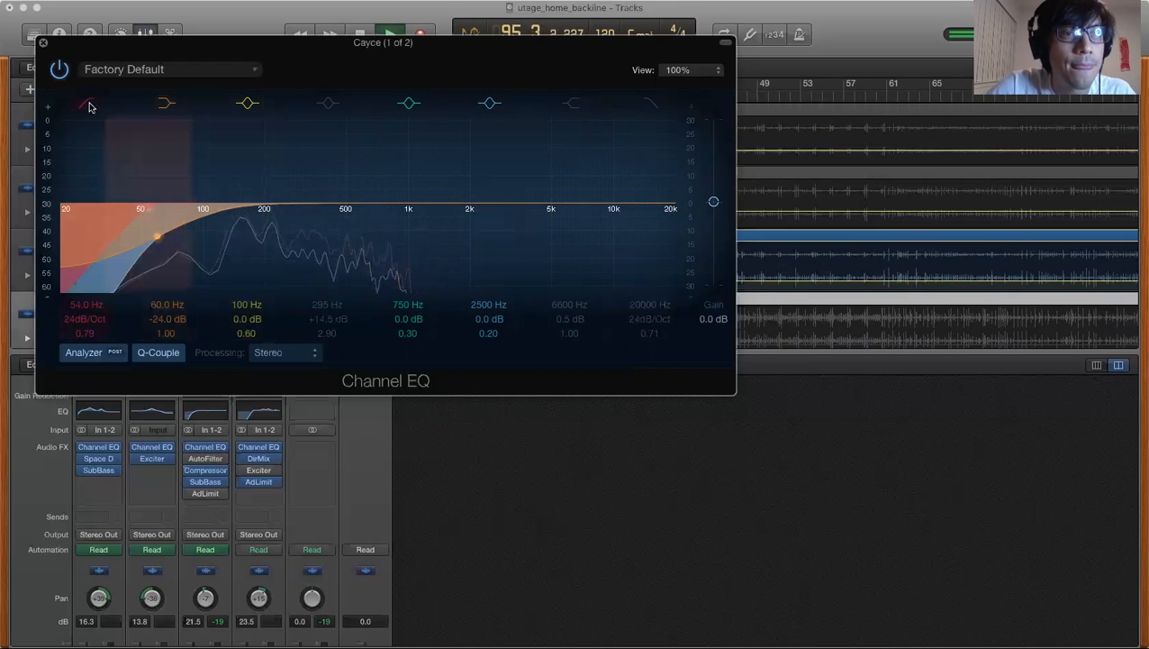
click(163, 104)
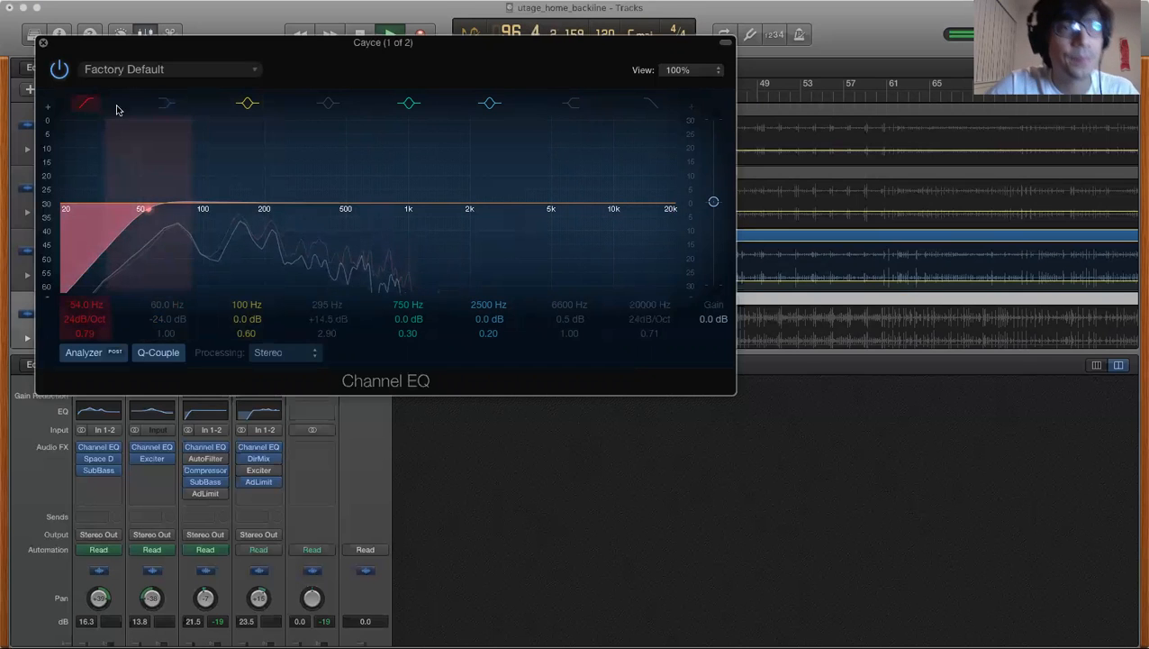
click(164, 104)
click(89, 105)
click(90, 105)
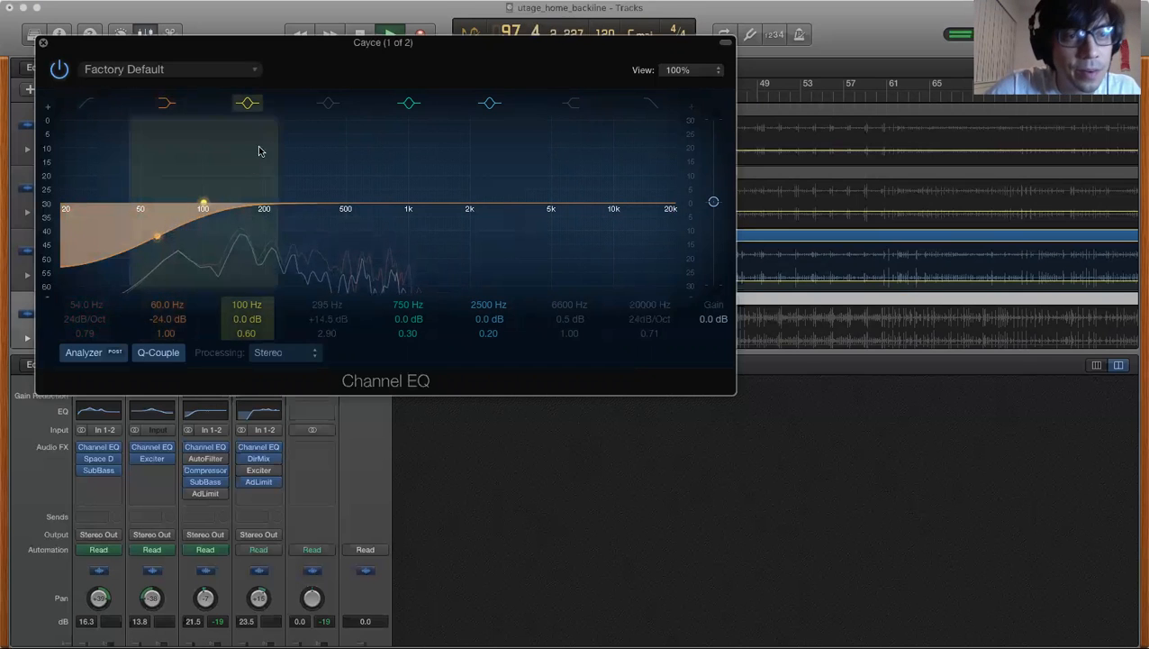
drag(156, 241, 147, 241)
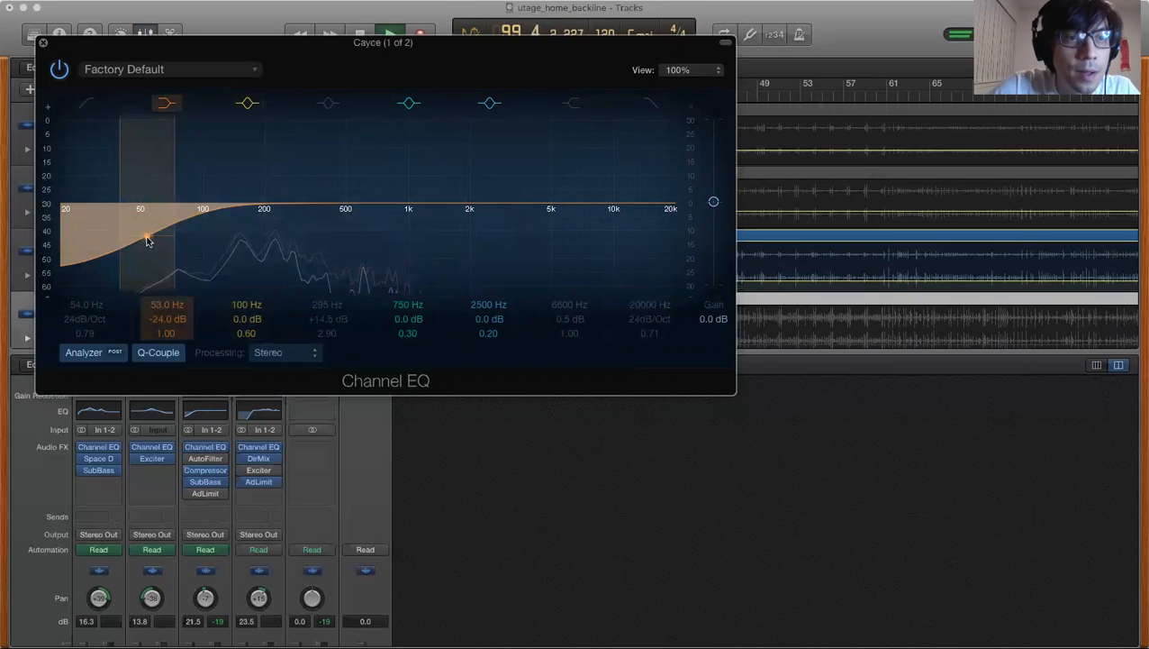
- Set the low shelf to 46 Hz at -23.5 dB and enable the fourth band at 290 Hz, +9.0 dB, Q 1.50
drag(133, 239, 130, 237)
click(327, 102)
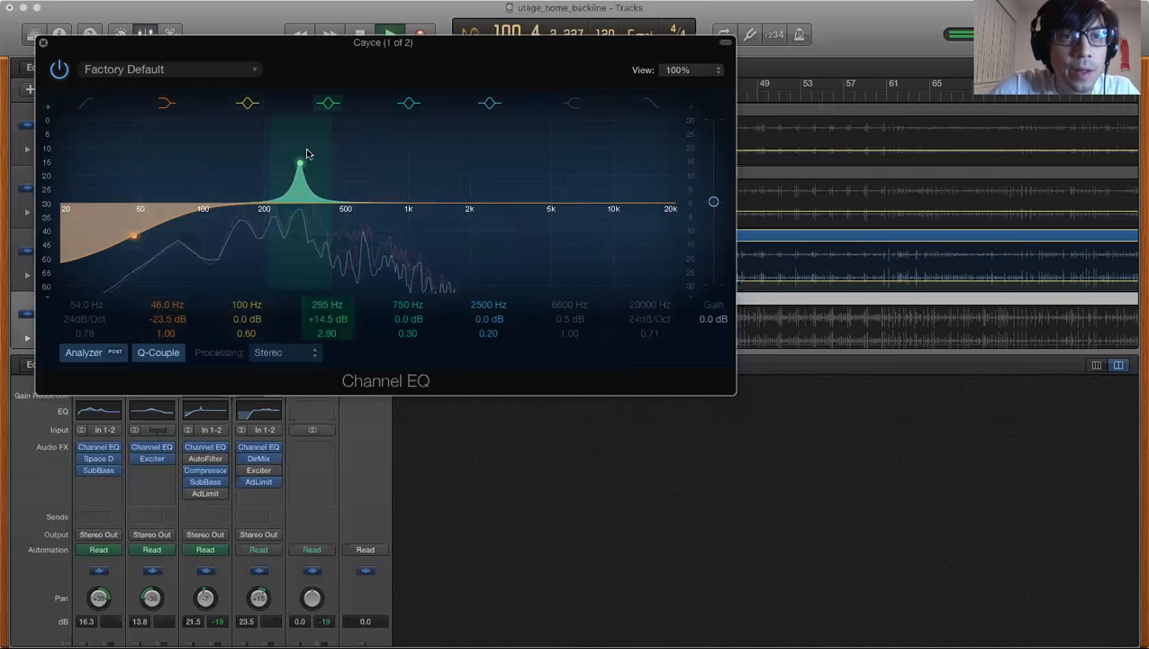
mouse_move(326, 177)
mouse_down()
mouse_move(360, 175)
mouse_move(320, 186)
mouse_up()
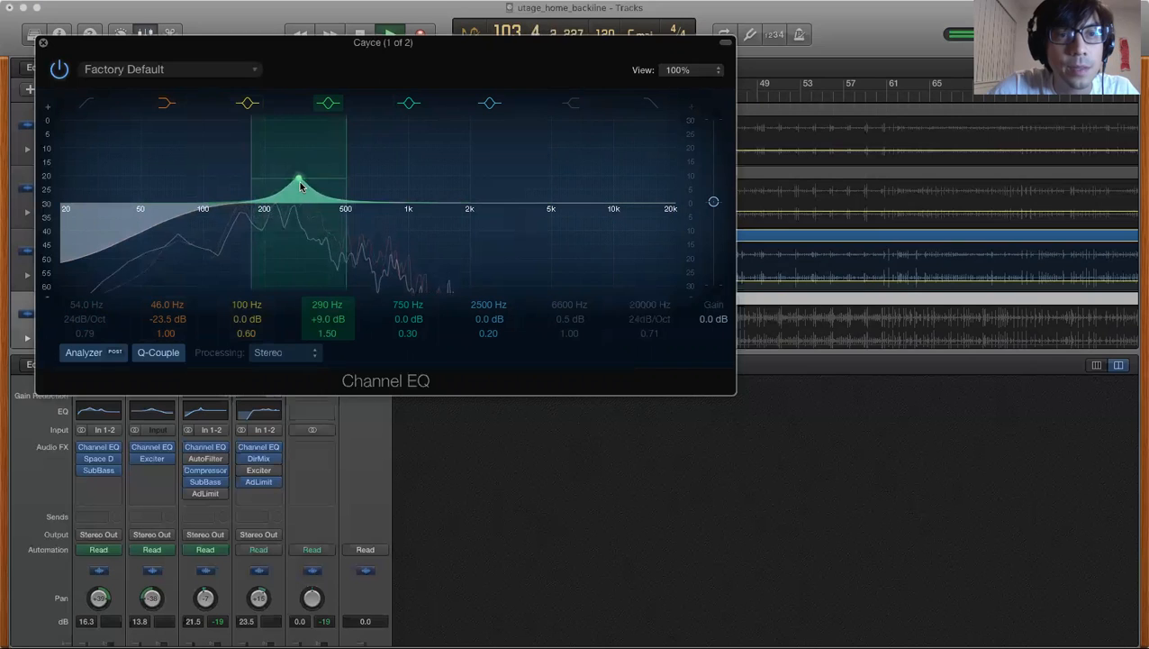
- Toggle the fourth band off and on to compare, and move it to 910 Hz at +4.0 dB with Q 3.20
click(329, 104)
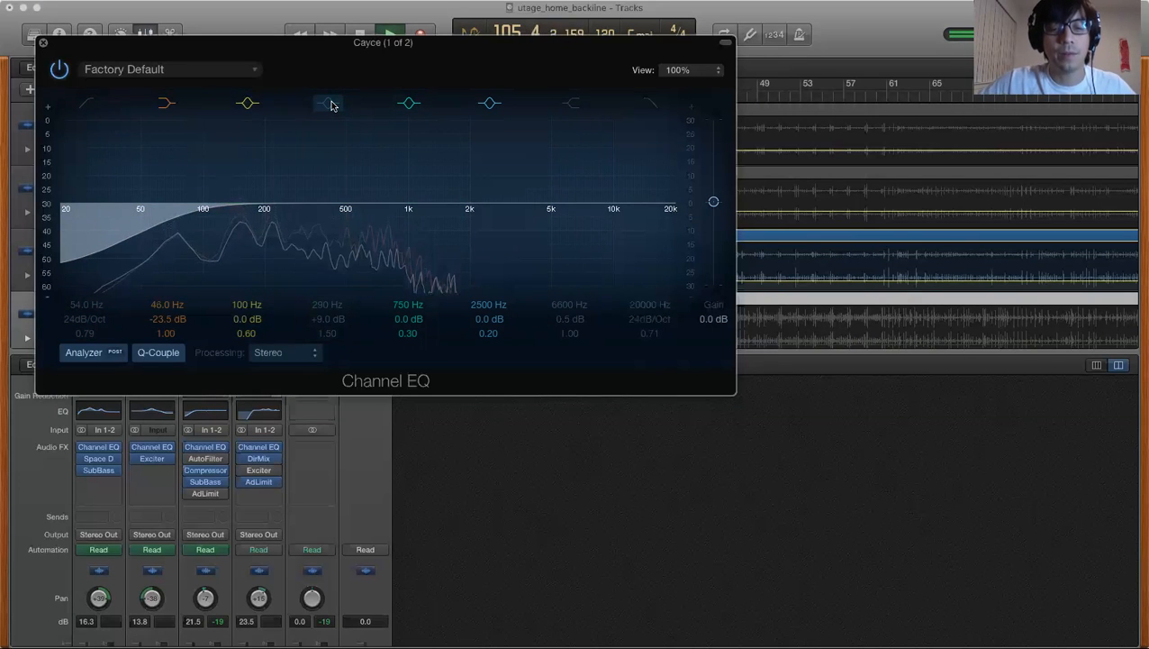
click(329, 104)
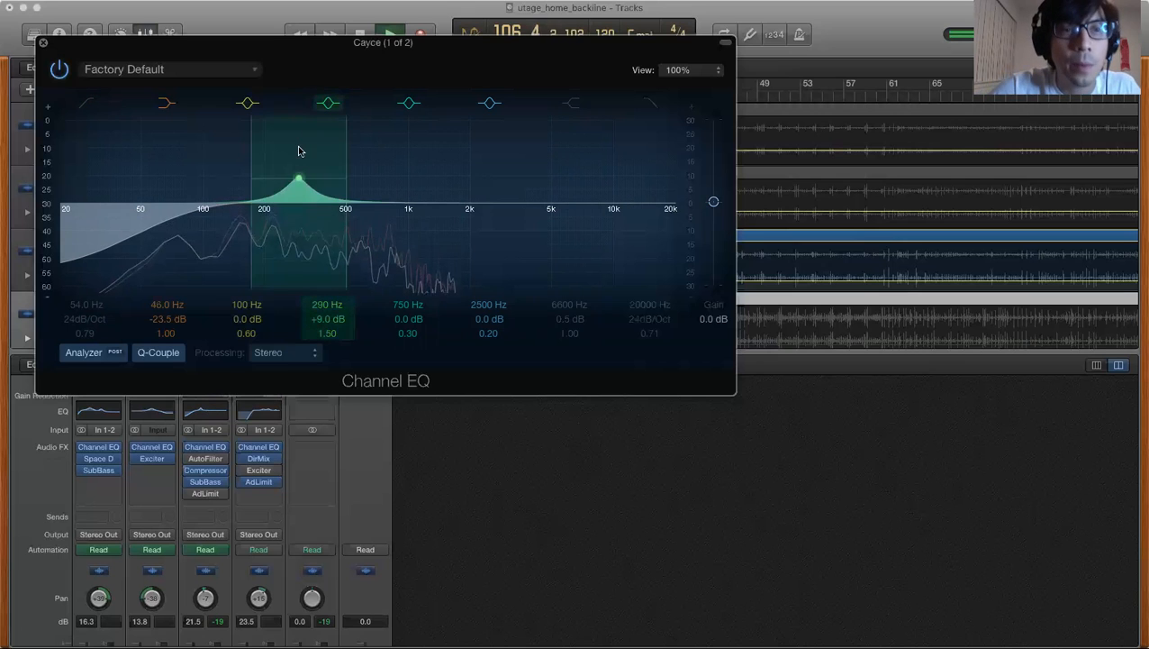
drag(298, 179, 399, 194)
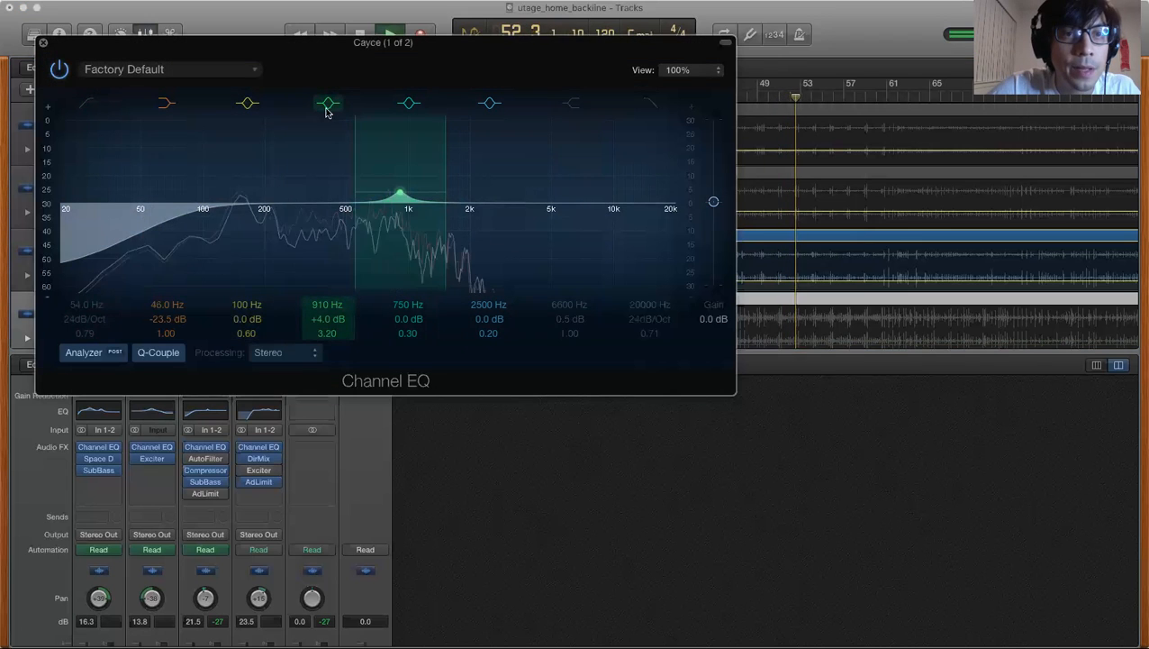
- Toggle the third band, sweep its boost, and settle it at 192 Hz, +4.5 dB with Q 0.54
click(251, 105)
click(254, 107)
drag(205, 200, 275, 175)
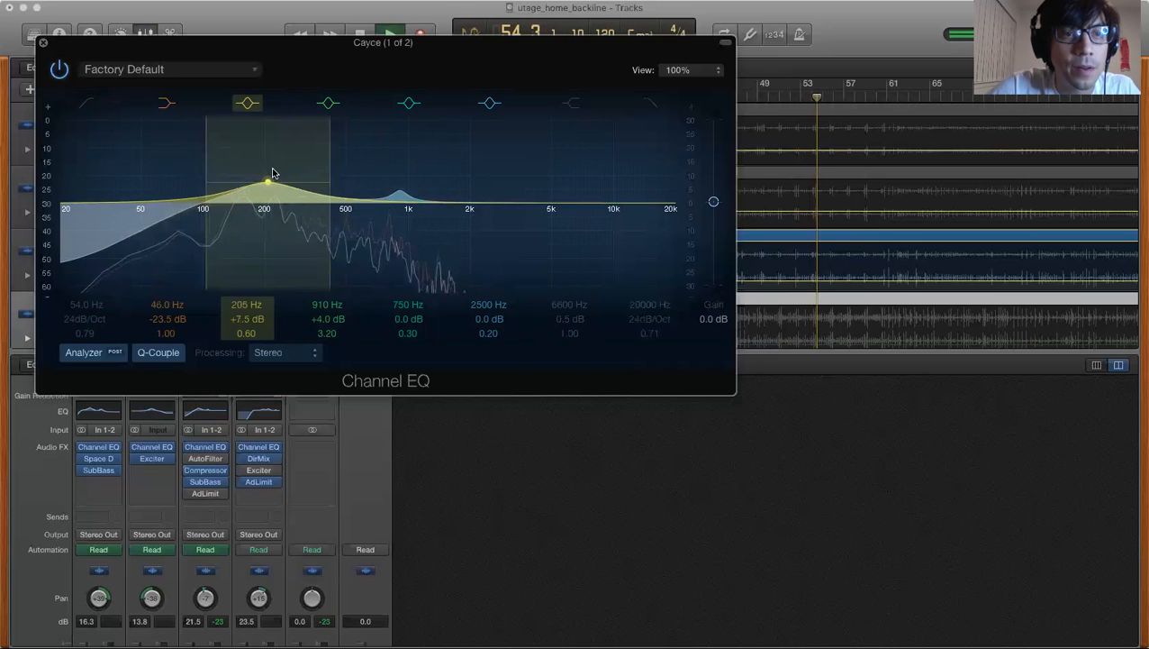
drag(200, 169, 259, 186)
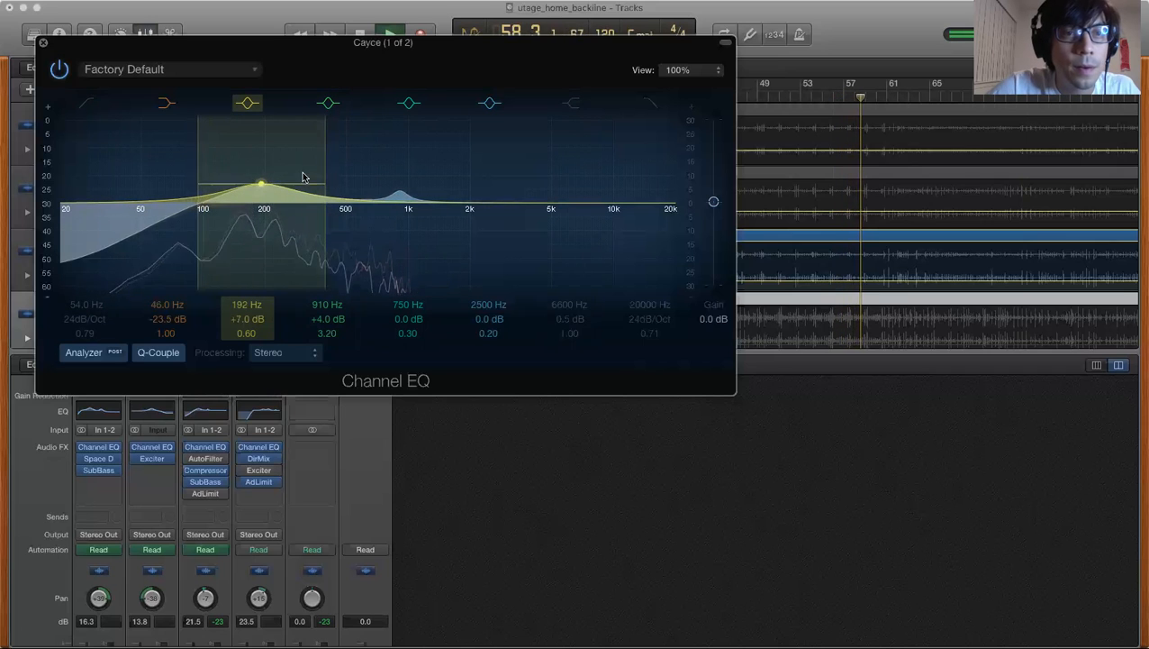
drag(325, 169, 325, 171)
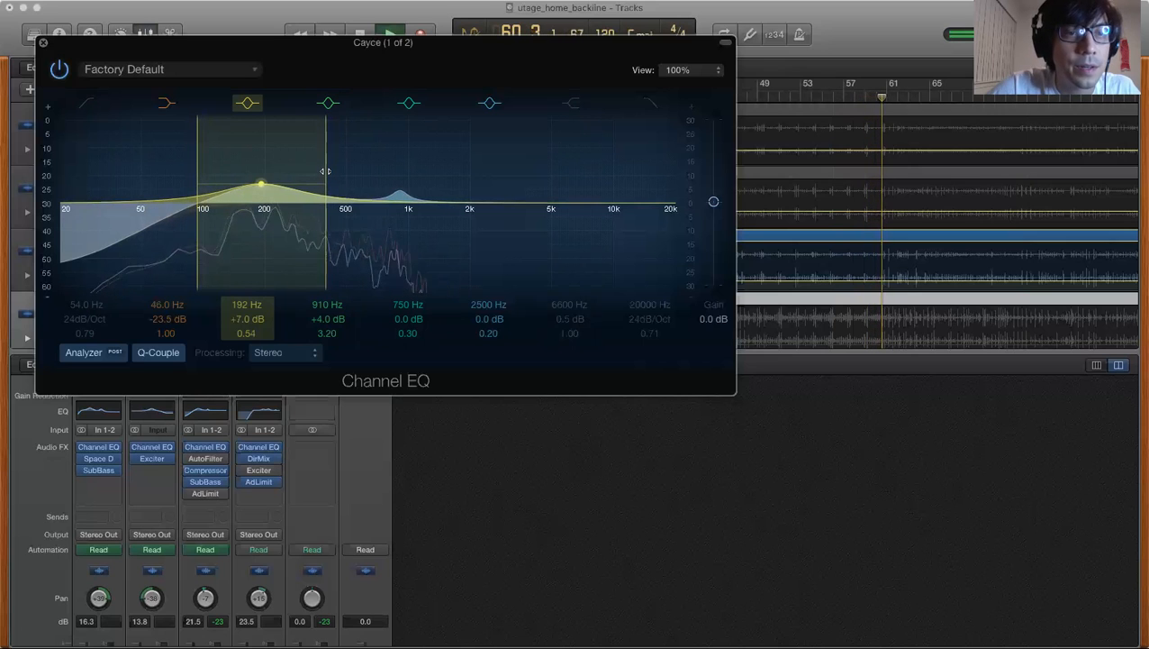
drag(262, 189, 260, 192)
- Move the fourth band to 1360 Hz at +4.0 dB and compare the equalized sound with the bypassed EQ
drag(400, 193, 439, 190)
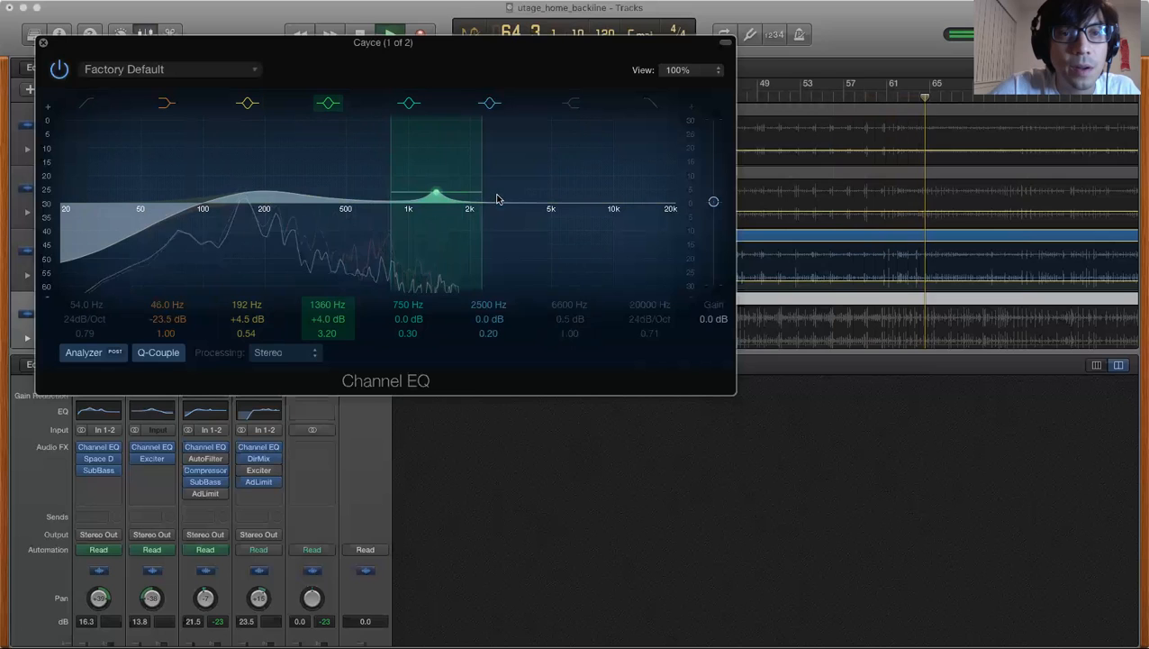
click(59, 70)
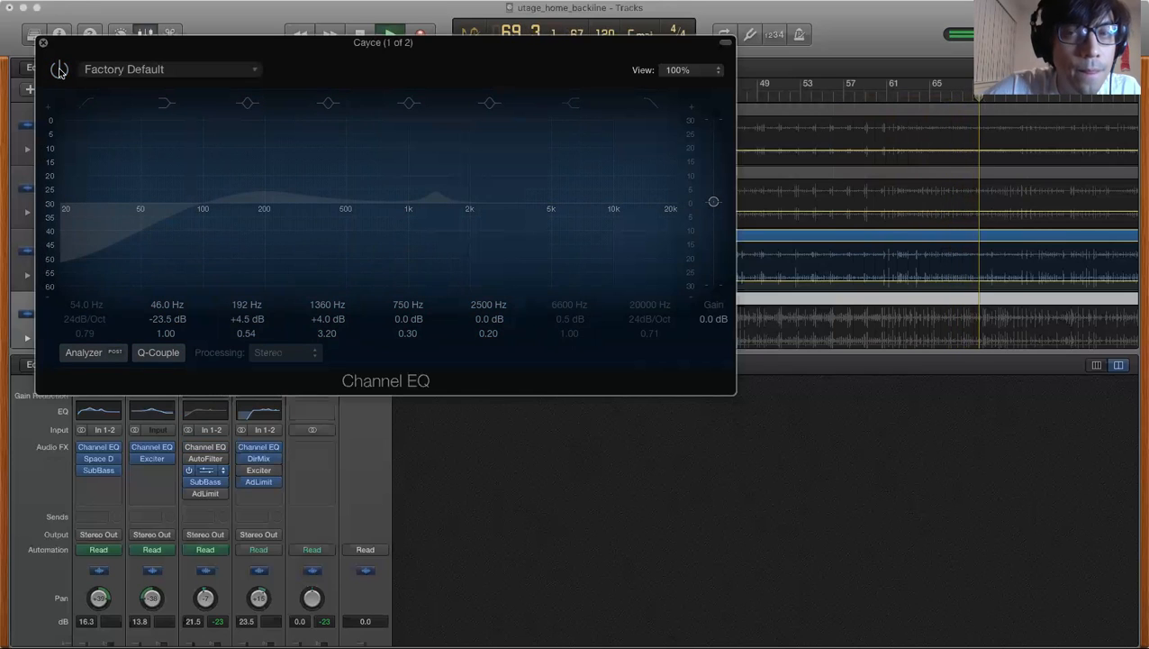
click(59, 70)
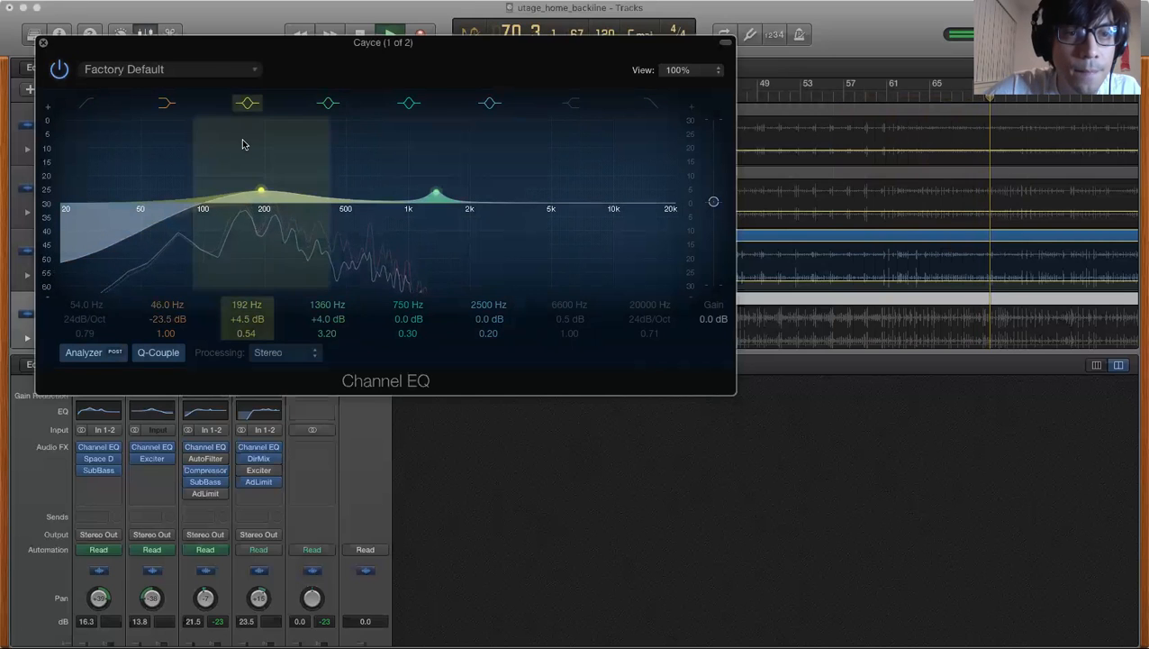
- Raise the fourth band to +6.5 dB at 1740 Hz and the third to +8.0 dB with Q 0.46, comparing against bypass
mouse_move(441, 188)
mouse_down()
mouse_move(431, 195)
mouse_move(444, 180)
mouse_move(458, 188)
mouse_up()
drag(260, 192, 326, 175)
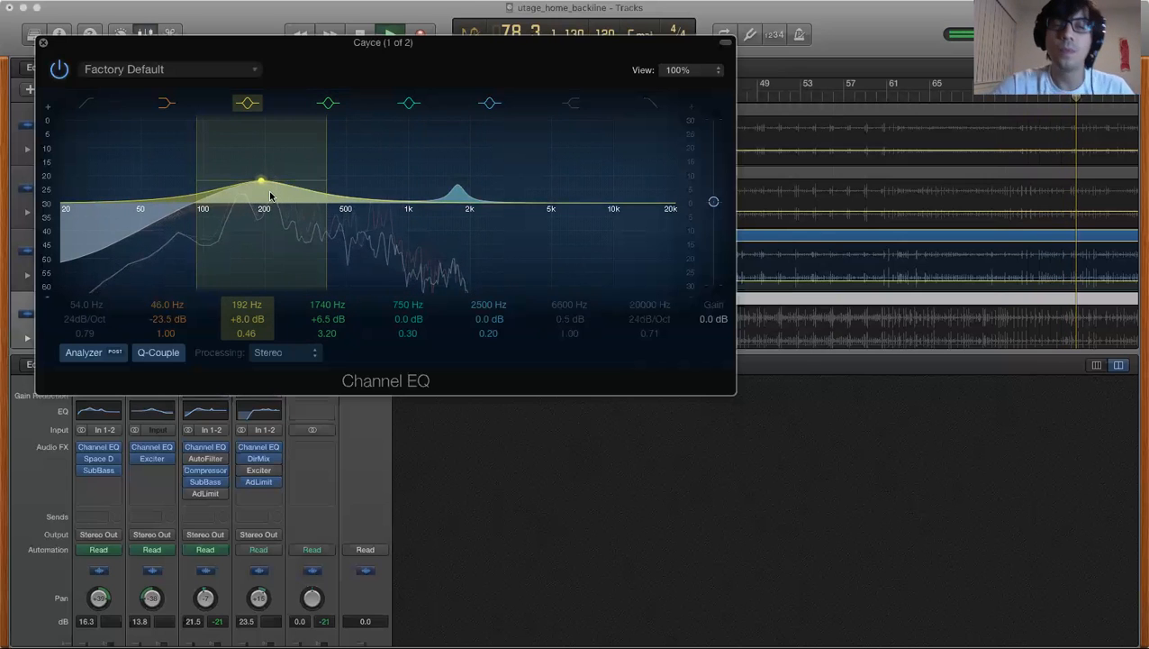
click(60, 71)
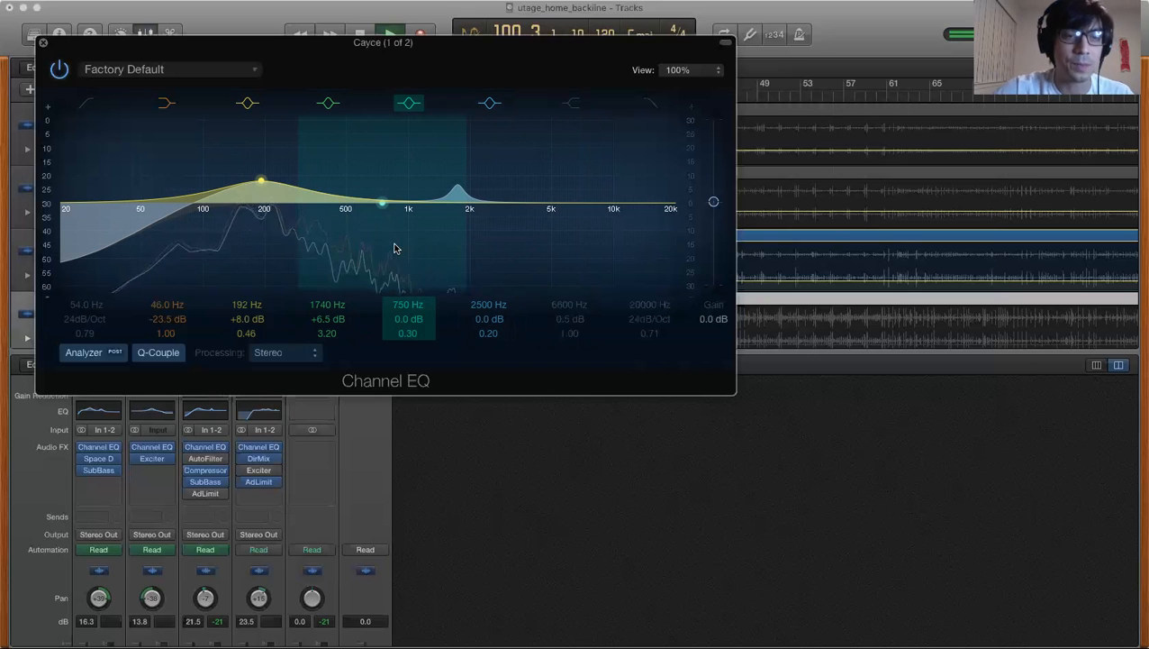
- Close the Channel EQ window and turn off solo on the third track
click(44, 45)
scroll(592, 227, down, 1)
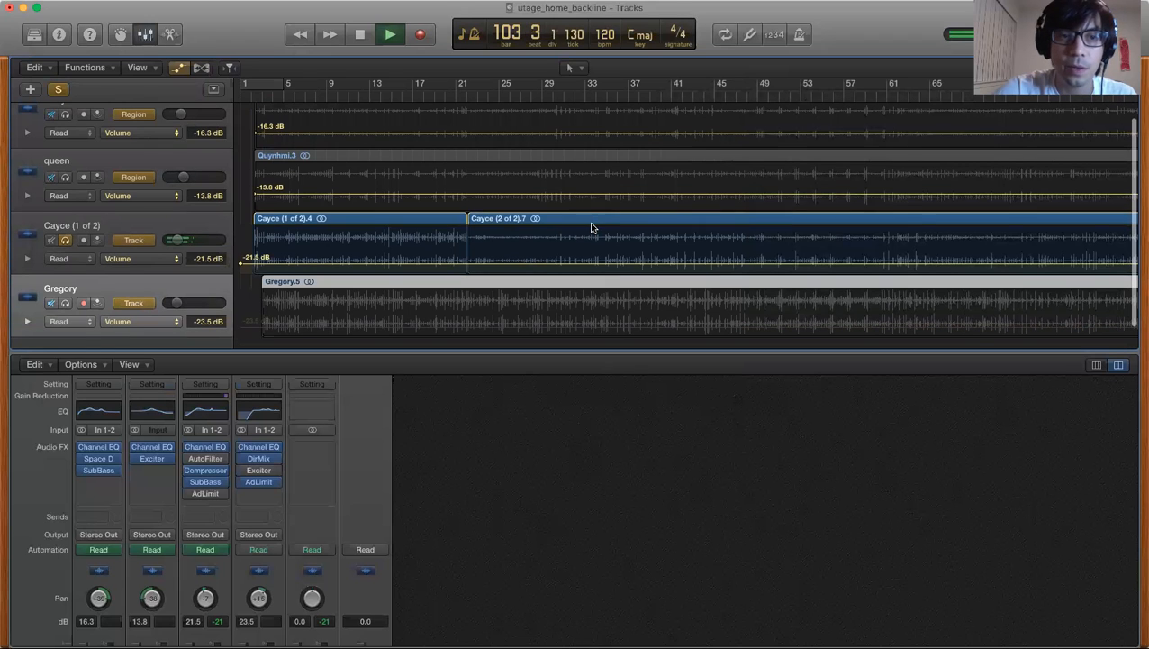
click(63, 240)
- Enlarge the tracks area above the mixer until all four tracks fit in it
scroll(253, 221, up, 1)
scroll(254, 220, down, 1)
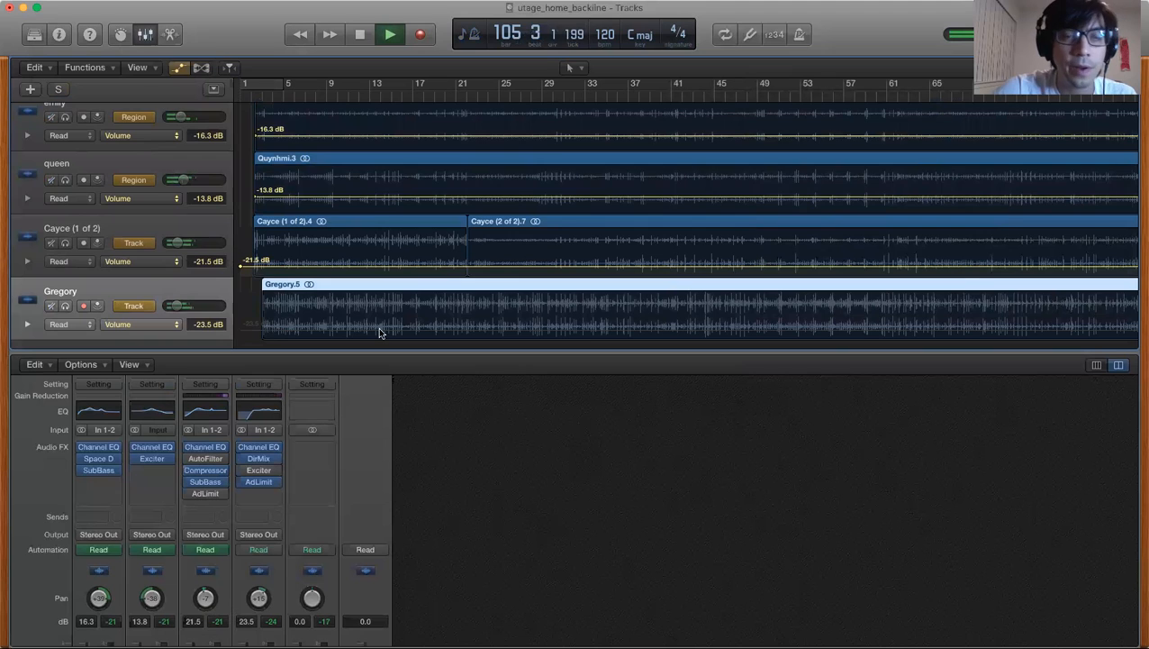
scroll(378, 329, down, 1)
scroll(378, 328, up, 2)
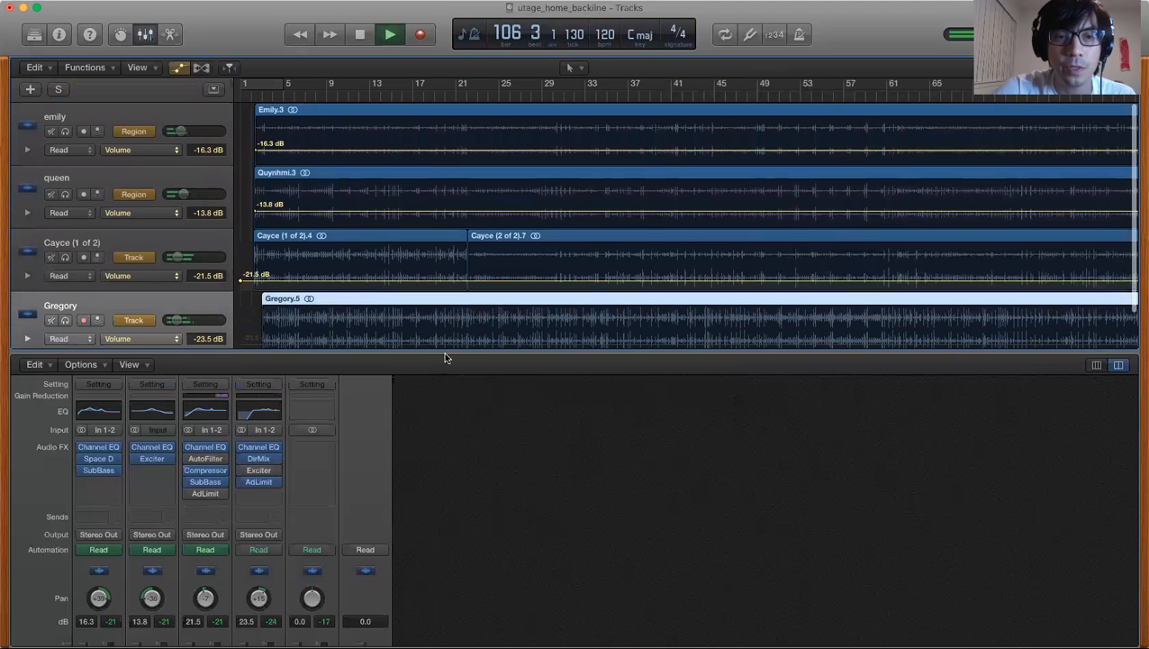
drag(444, 356, 444, 416)
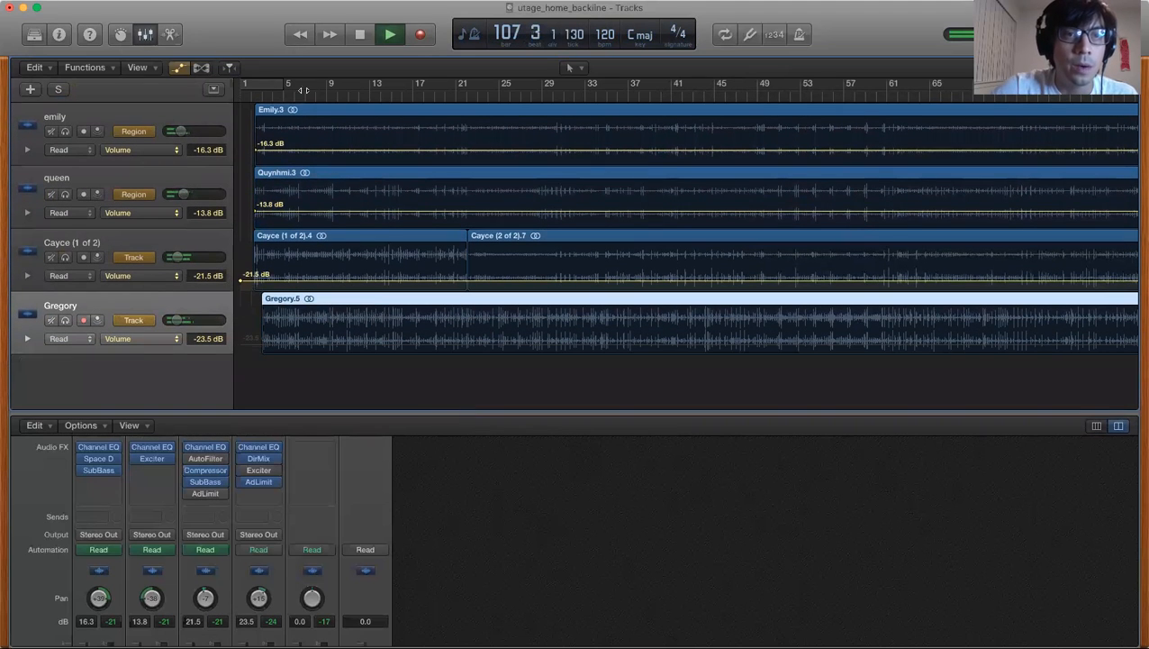
drag(295, 395, 294, 395)
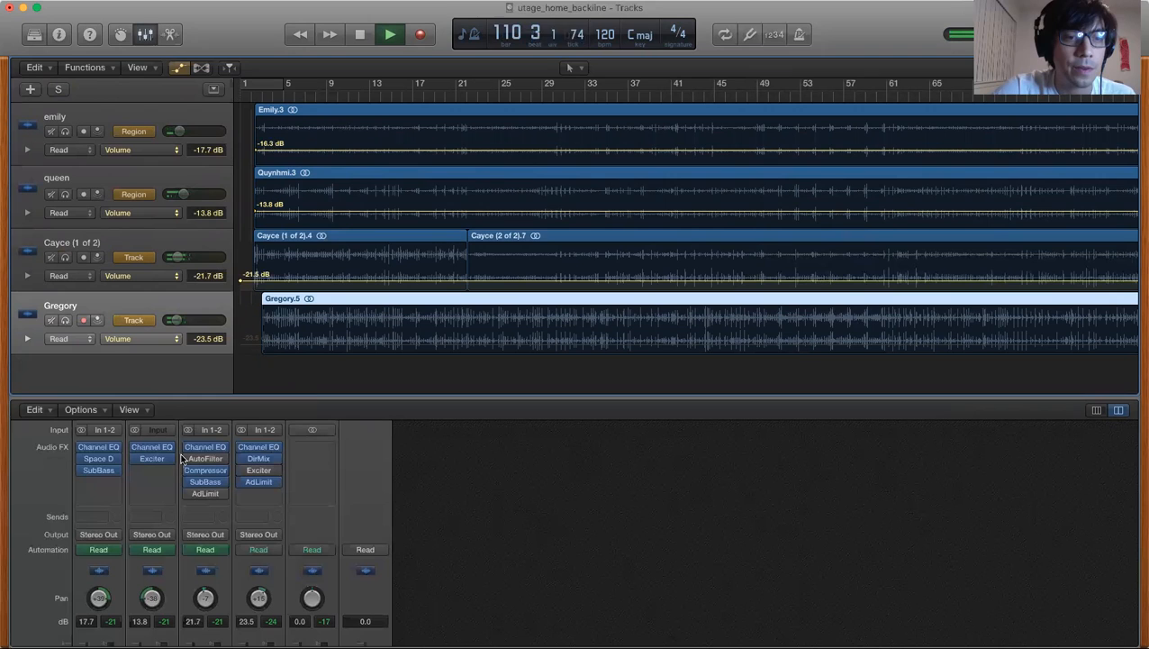
- Solo the fourth track from around bar 10 and switch the third track's Channel EQ back on
click(65, 321)
click(345, 92)
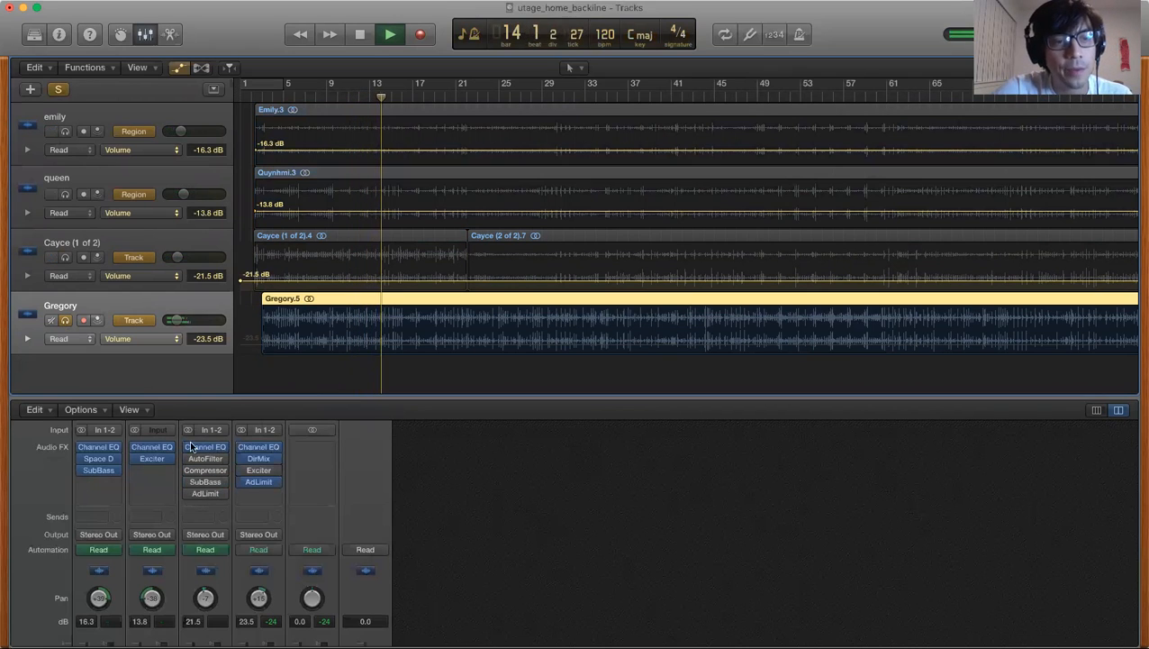
scroll(181, 504, up, 3)
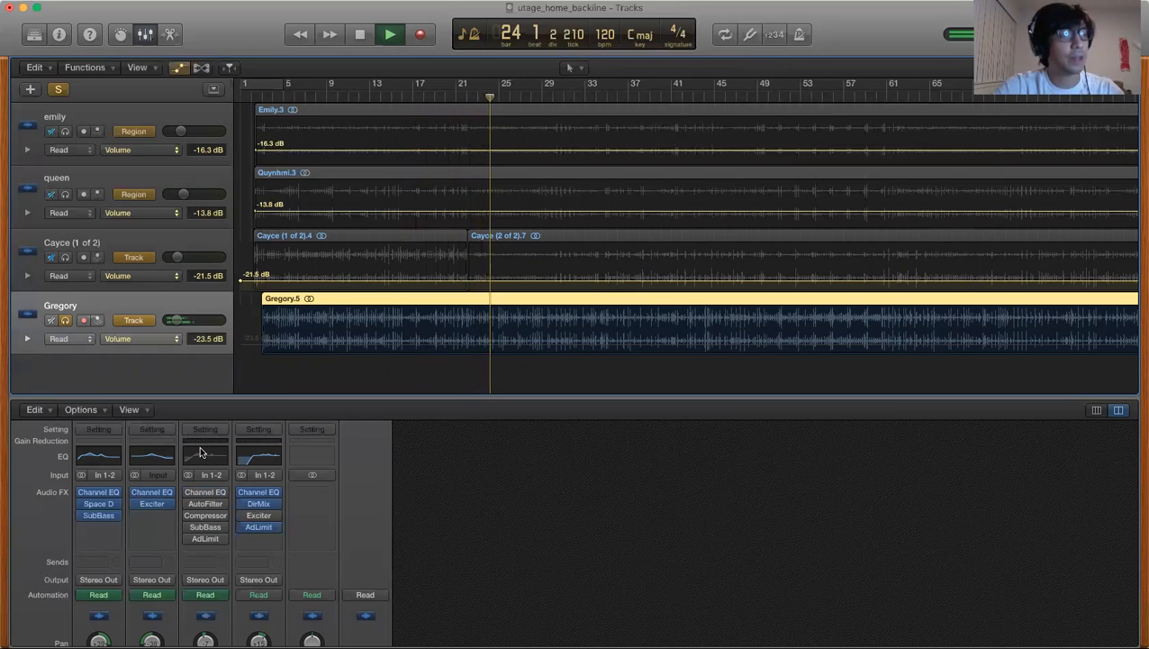
click(186, 493)
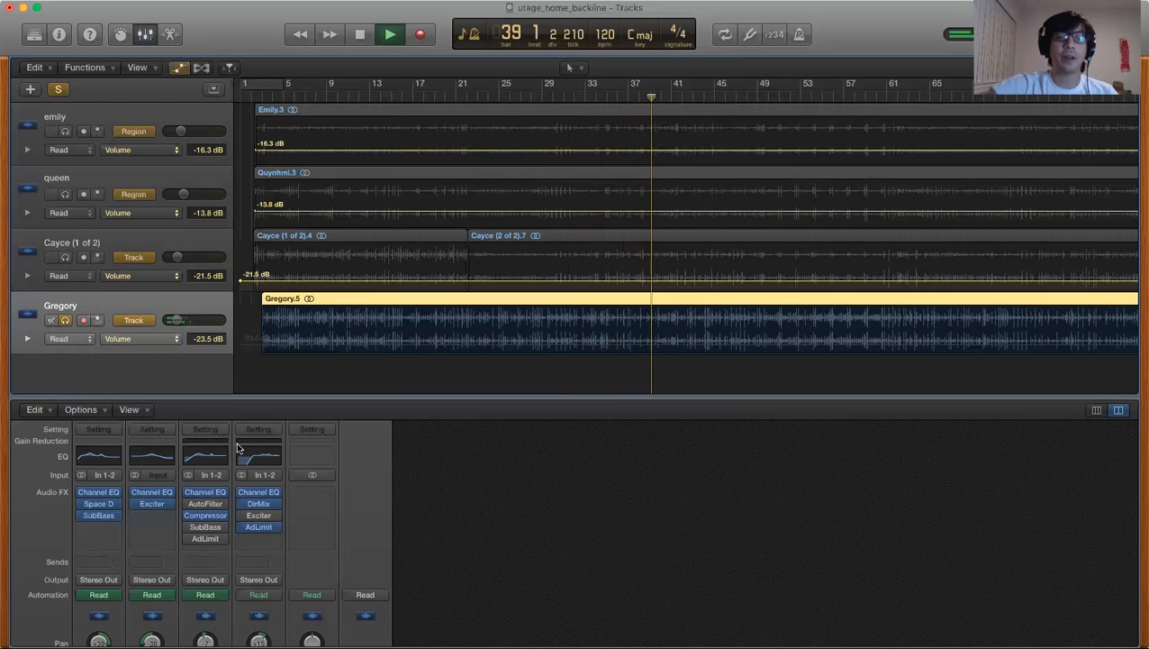
- Open the fourth track's region in the audio editor and examine its waveform peaks along the whole recording
click(583, 317)
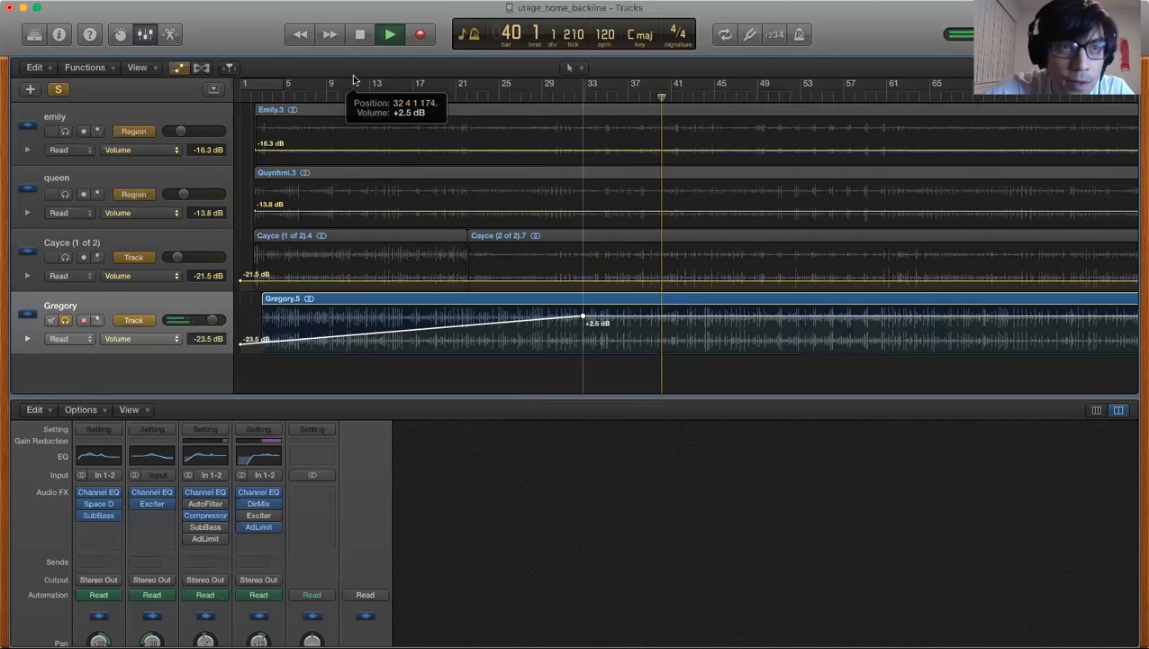
click(584, 316)
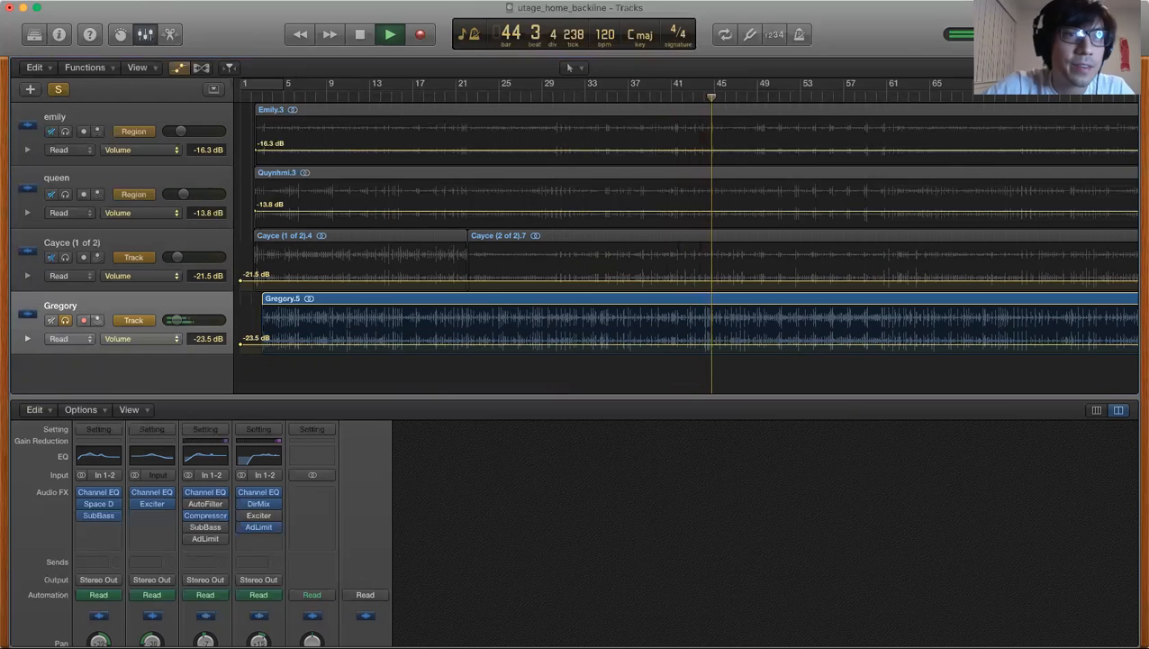
key(e)
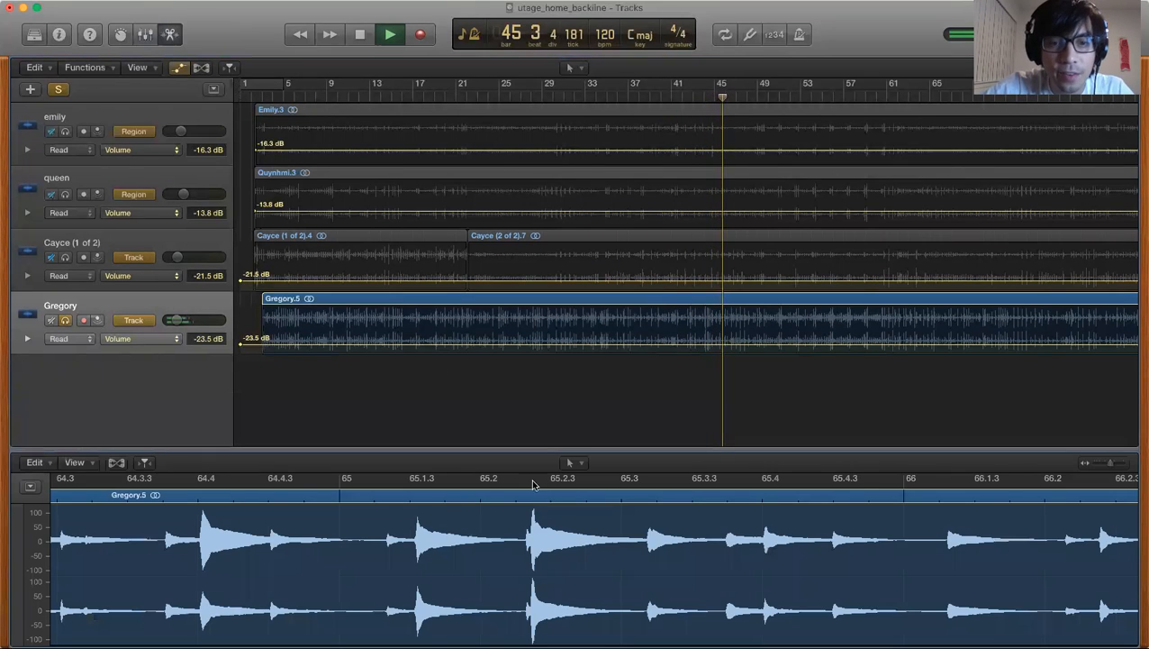
scroll(563, 523, down, 10)
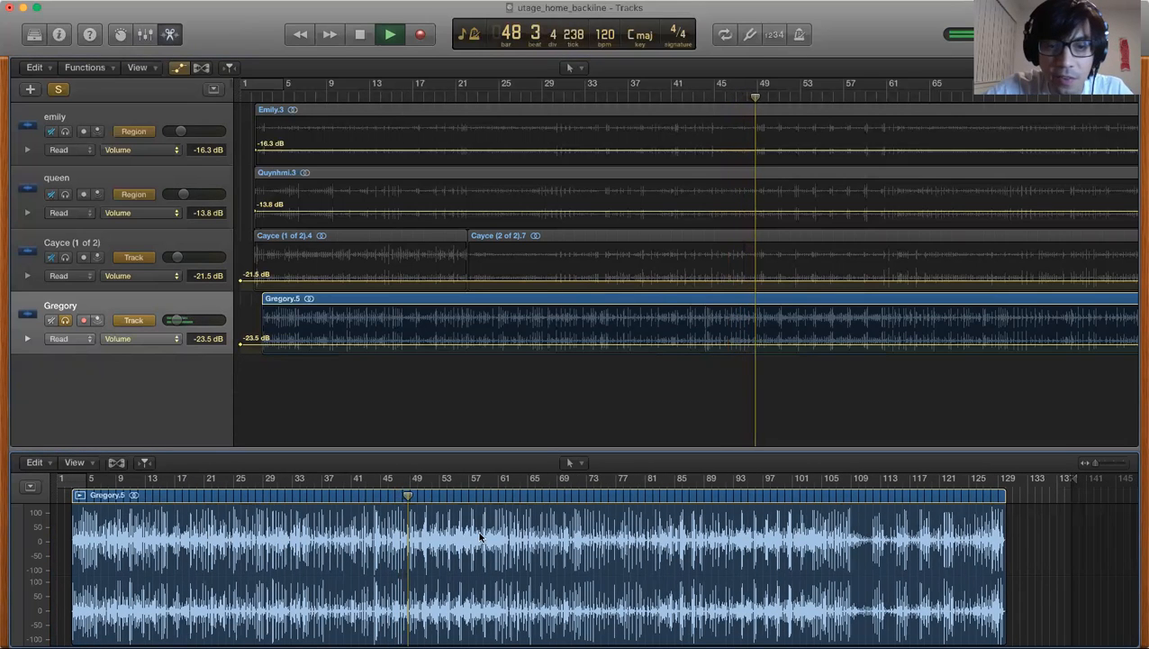
scroll(480, 538, up, 10)
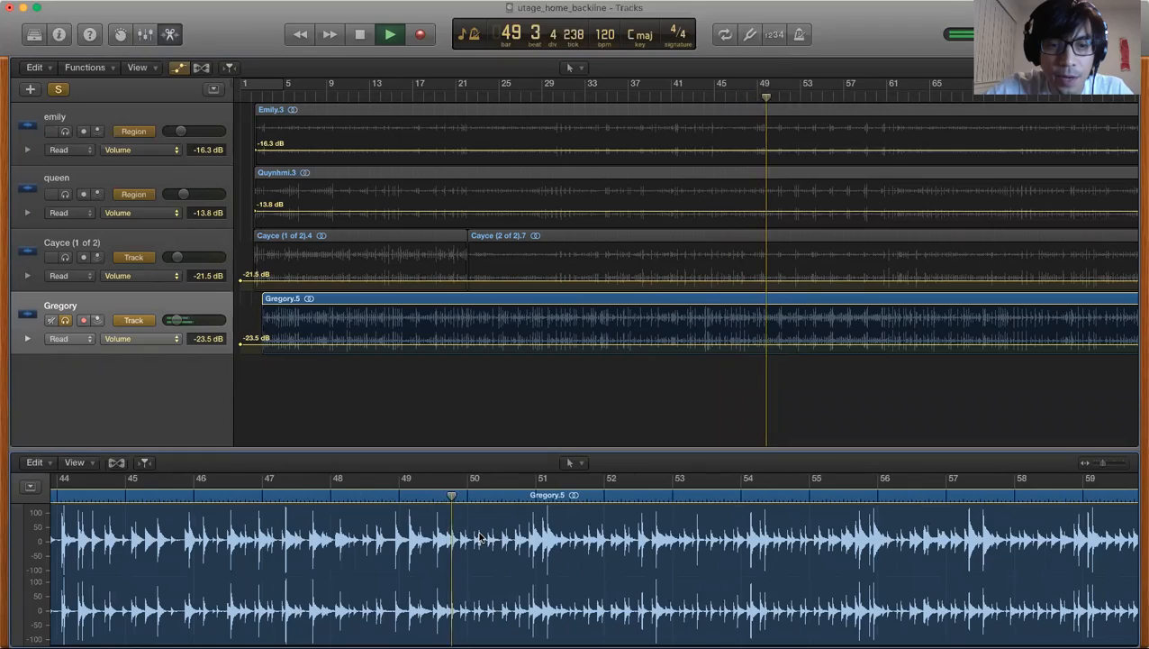
scroll(480, 538, down, 5)
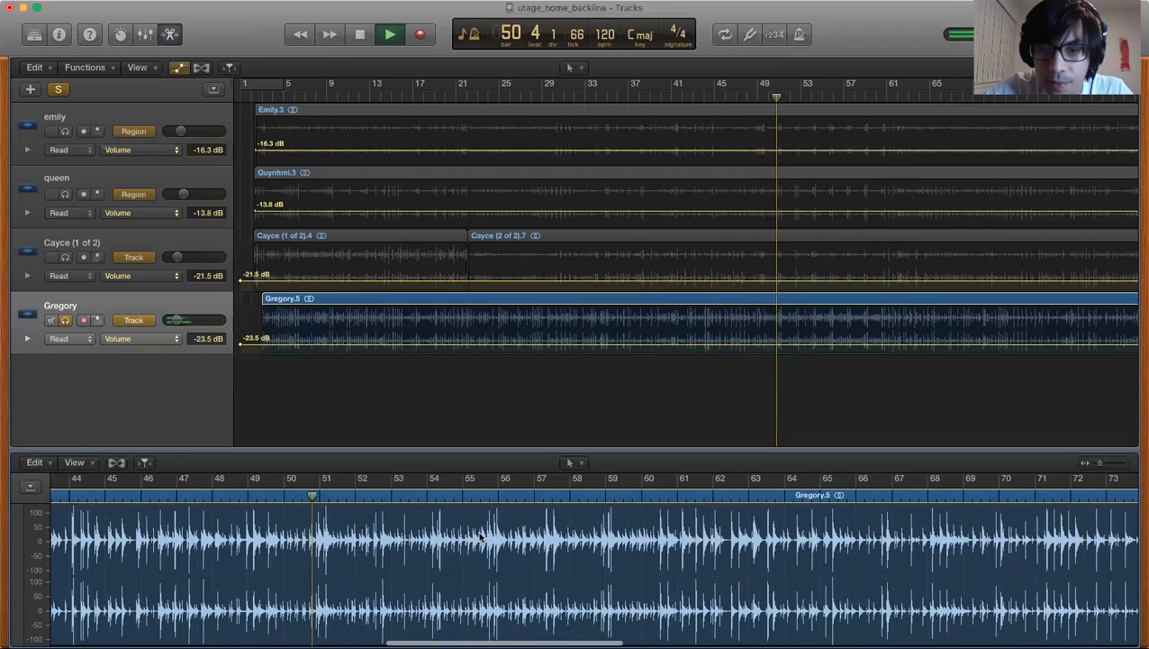
scroll(480, 538, right, 10)
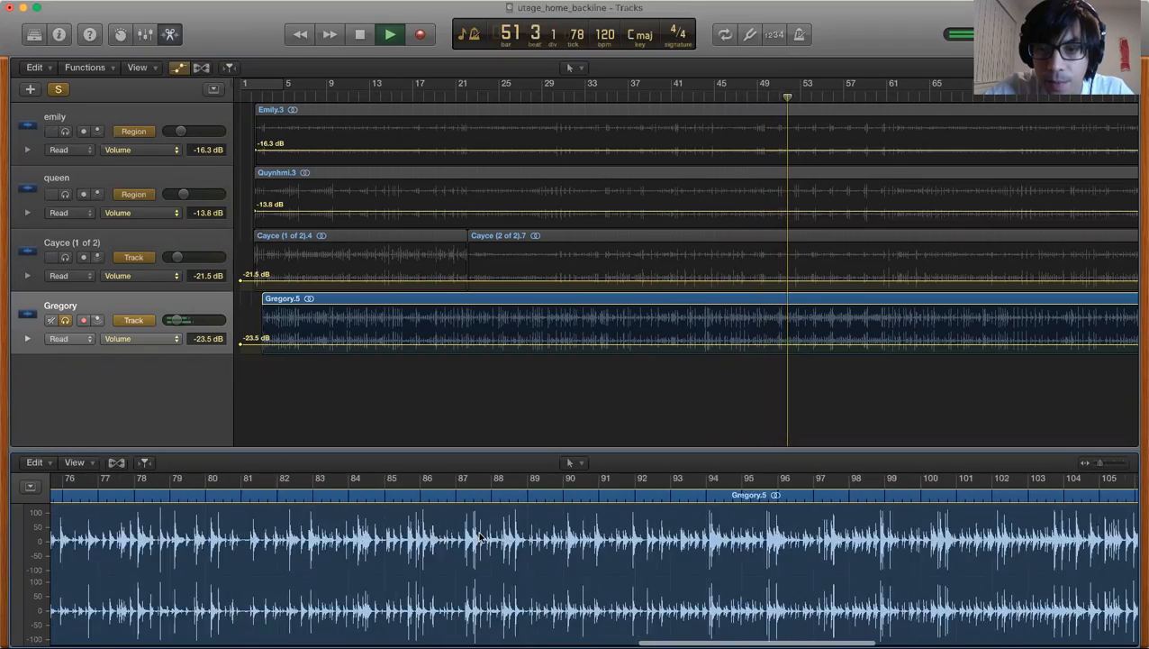
scroll(480, 537, right, 10)
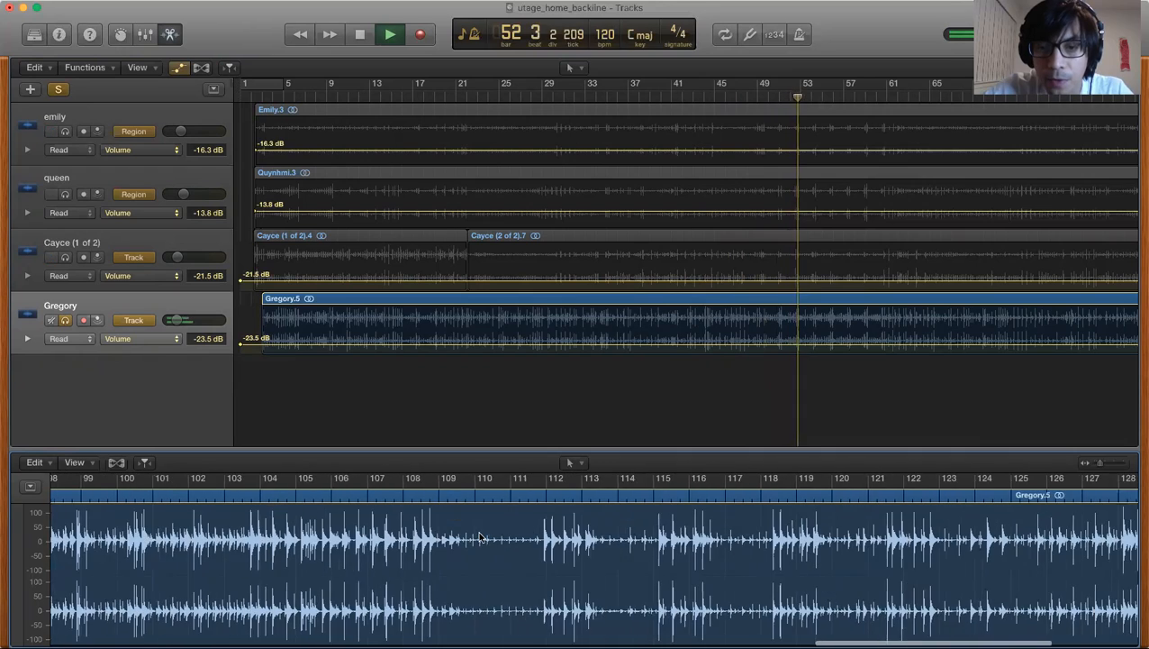
scroll(480, 537, right, 3)
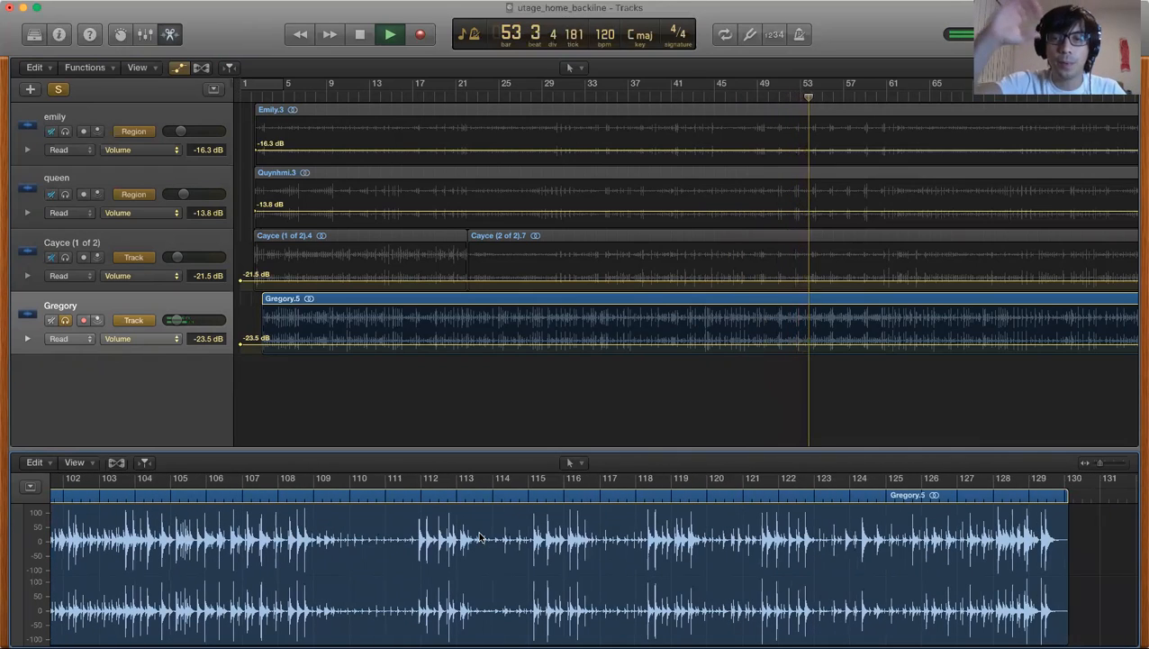
scroll(480, 538, left, 15)
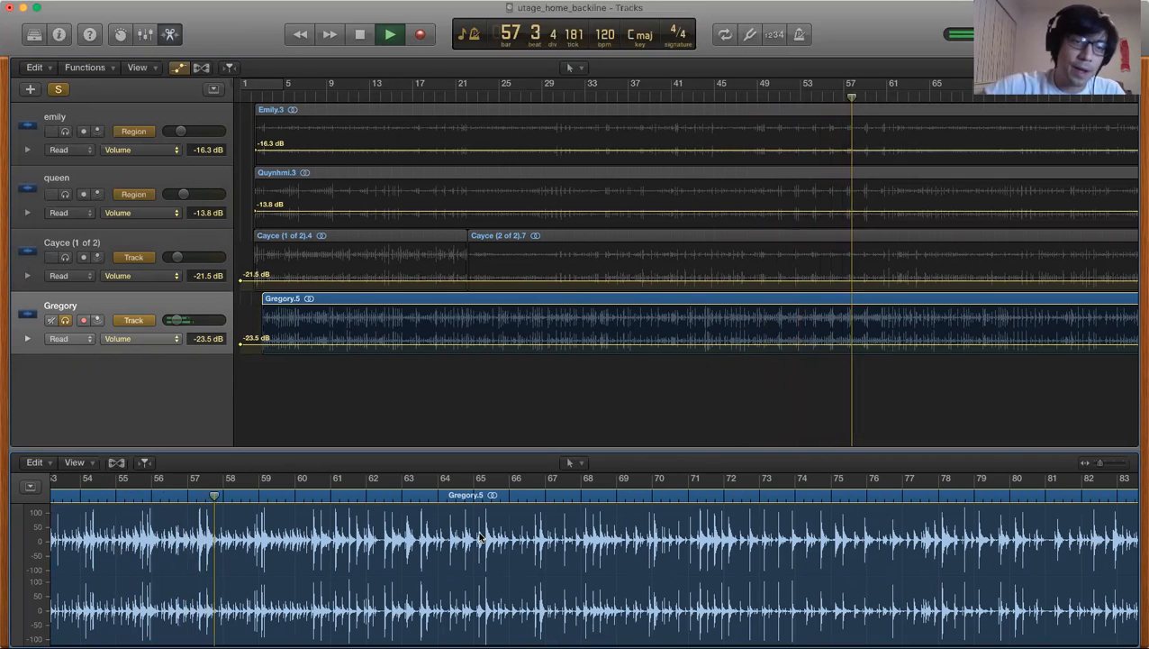
scroll(481, 537, down, 5)
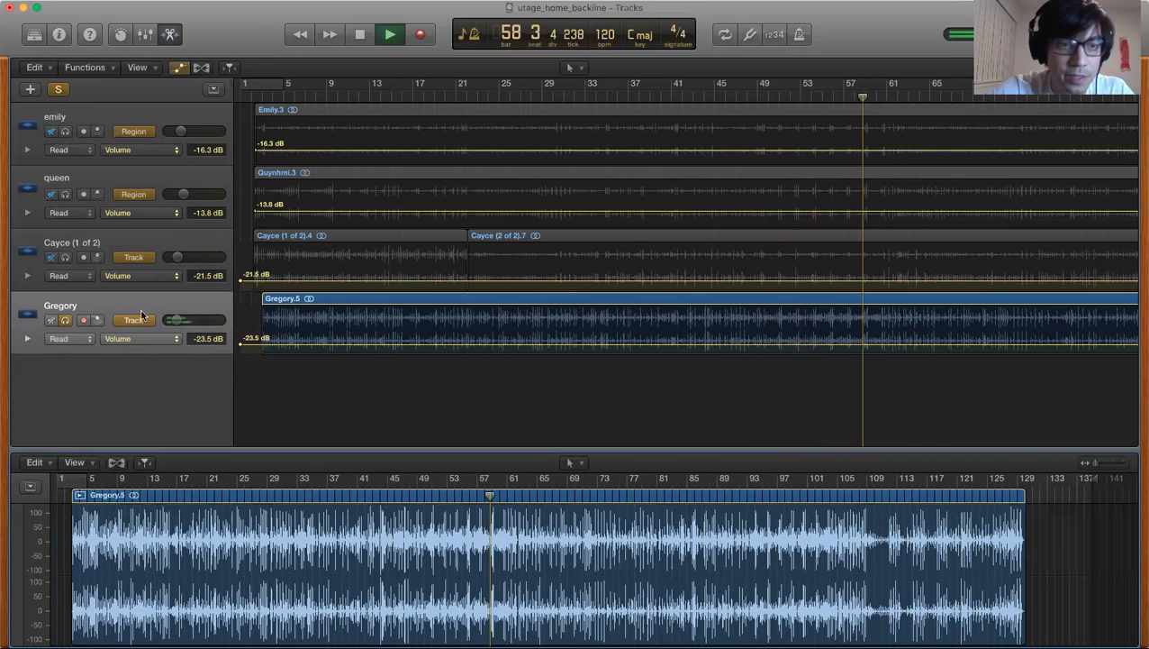
- Return to the mixer, open the third track's Compressor to view its controls, and close it again
click(145, 34)
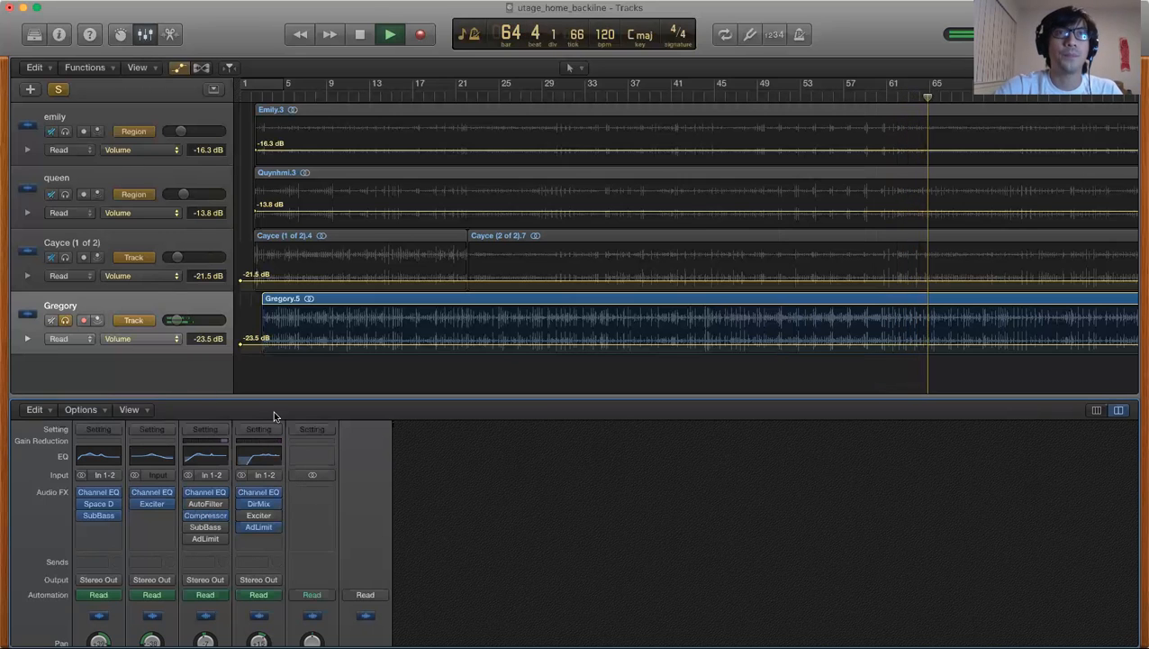
click(208, 519)
drag(659, 103, 785, 196)
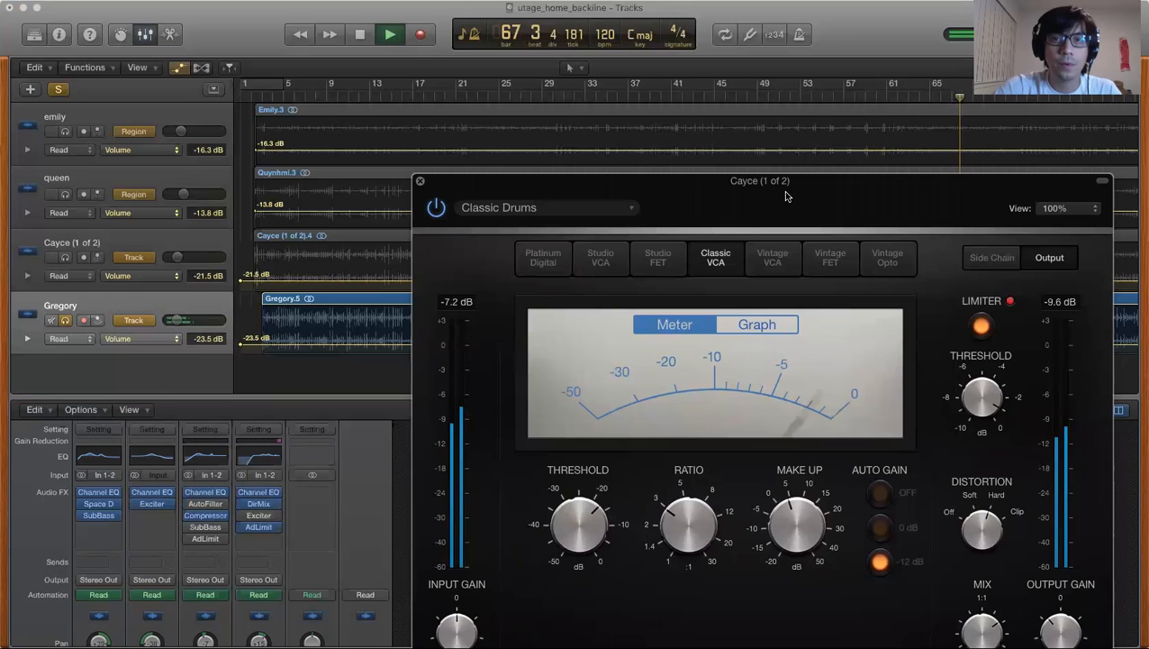
click(419, 183)
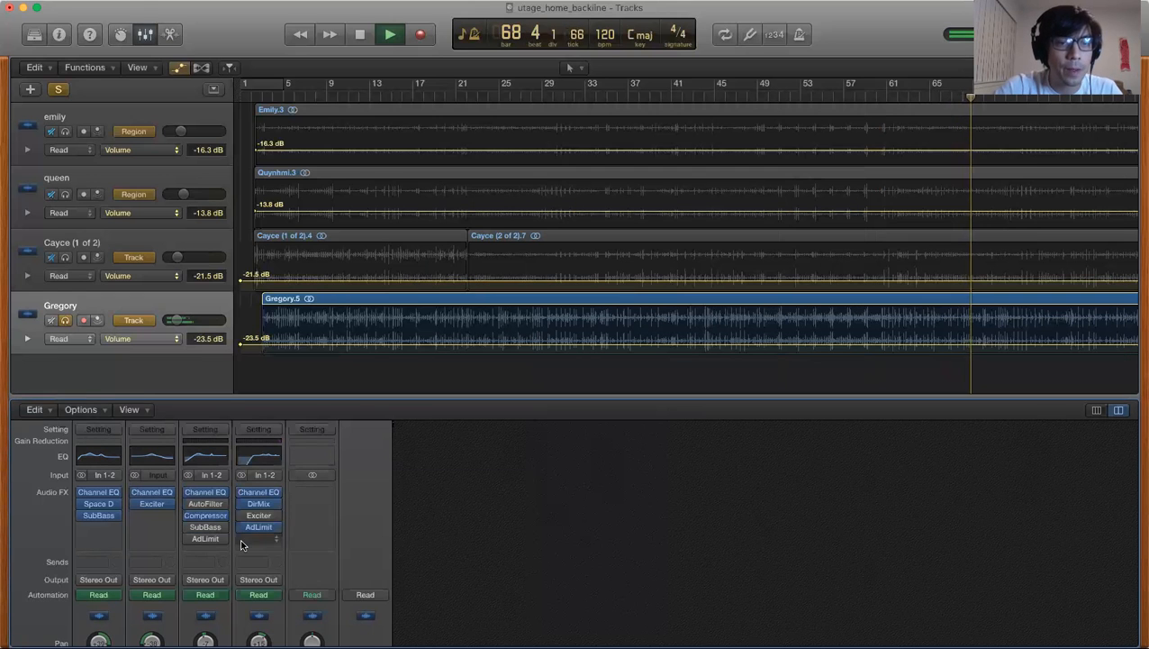
- Stop playback, bypass the fourth track's AdLimit and DirMix, and move DirMix below AdLimit to free the second insert slot
click(240, 537)
click(261, 439)
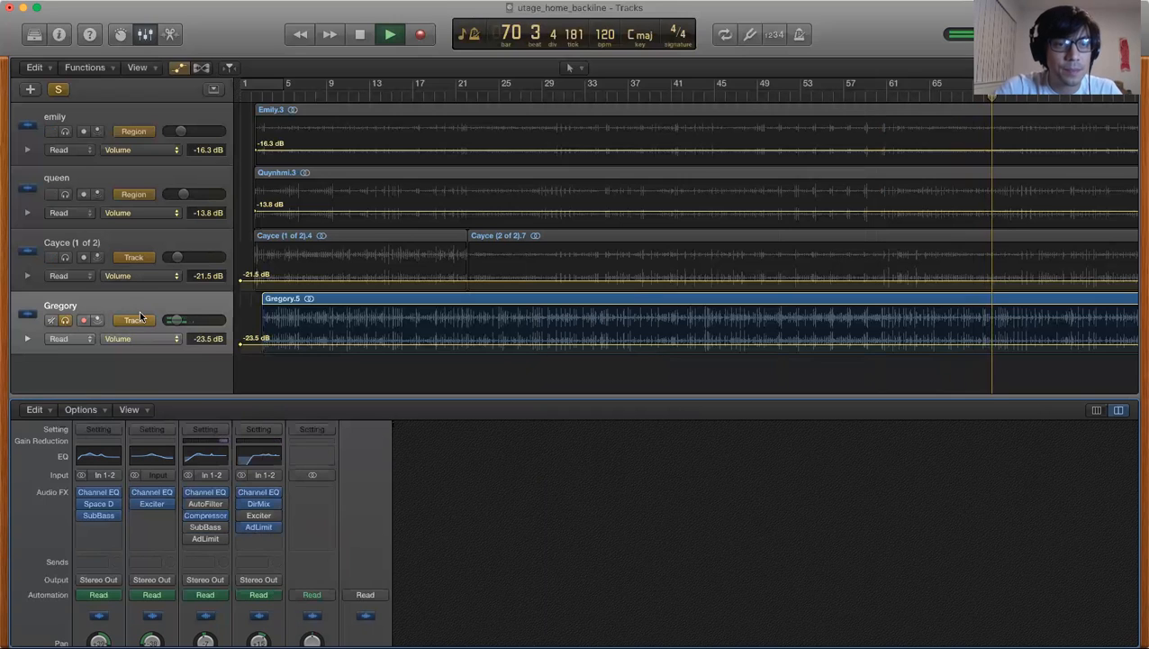
key(space)
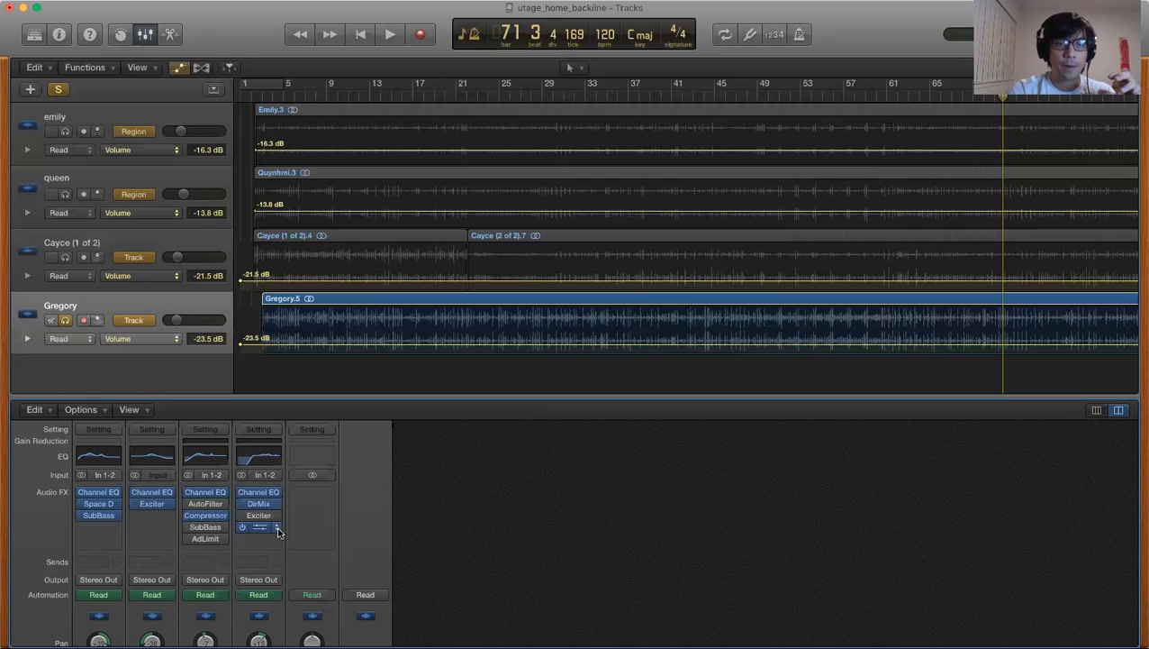
click(255, 541)
mouse_move(246, 566)
scroll(266, 540, down, 5)
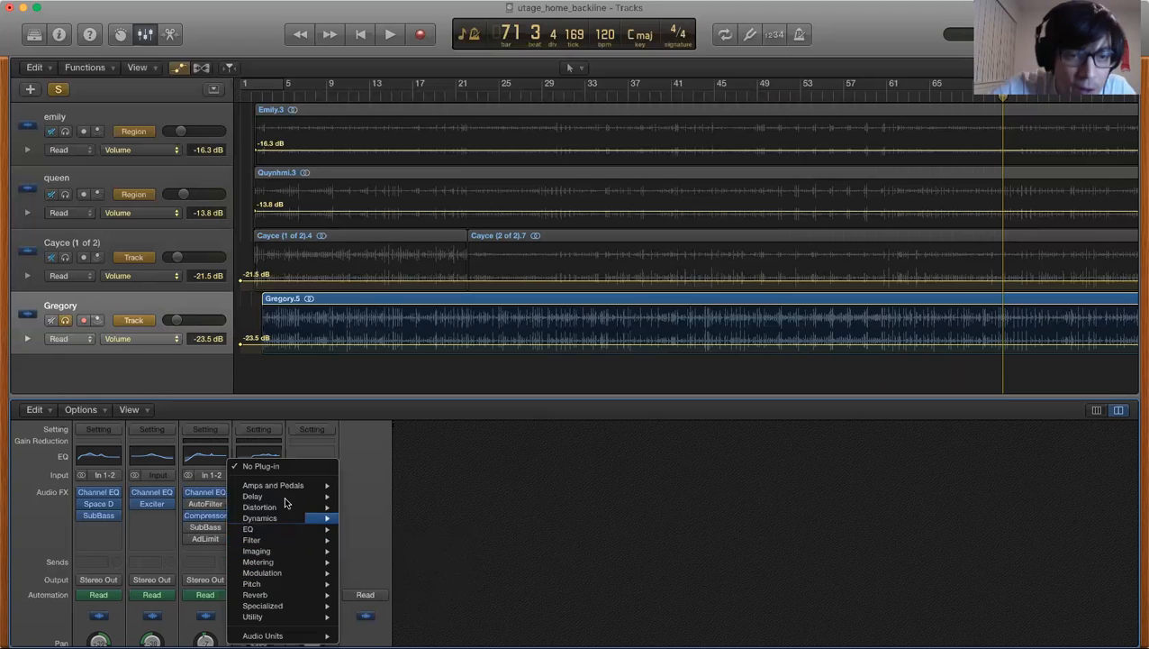
click(479, 452)
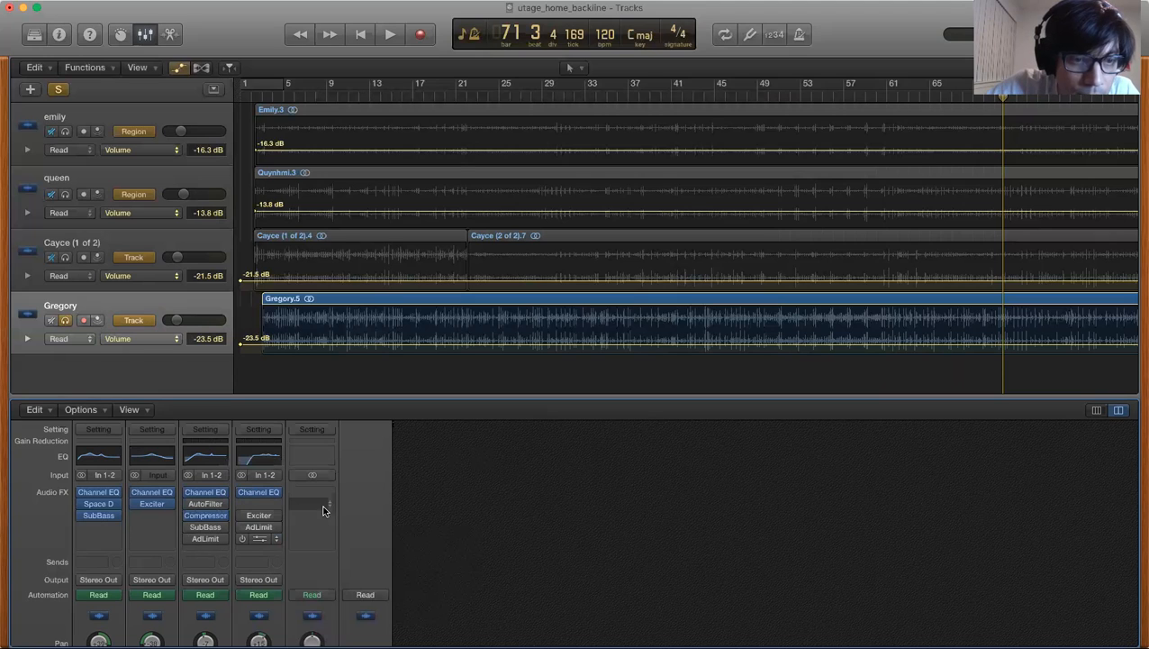
- Insert a stereo Compressor between the fourth track's Channel EQ and Exciter and place its window clear of the mixer strips
click(274, 505)
mouse_move(288, 554)
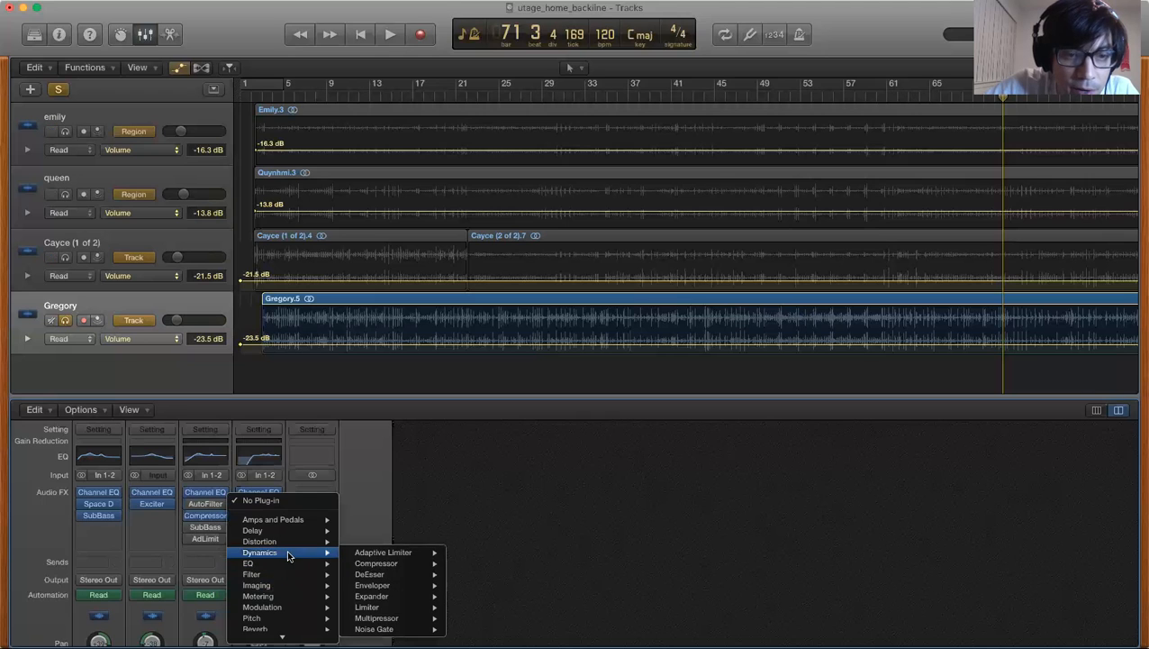
click(426, 504)
click(274, 506)
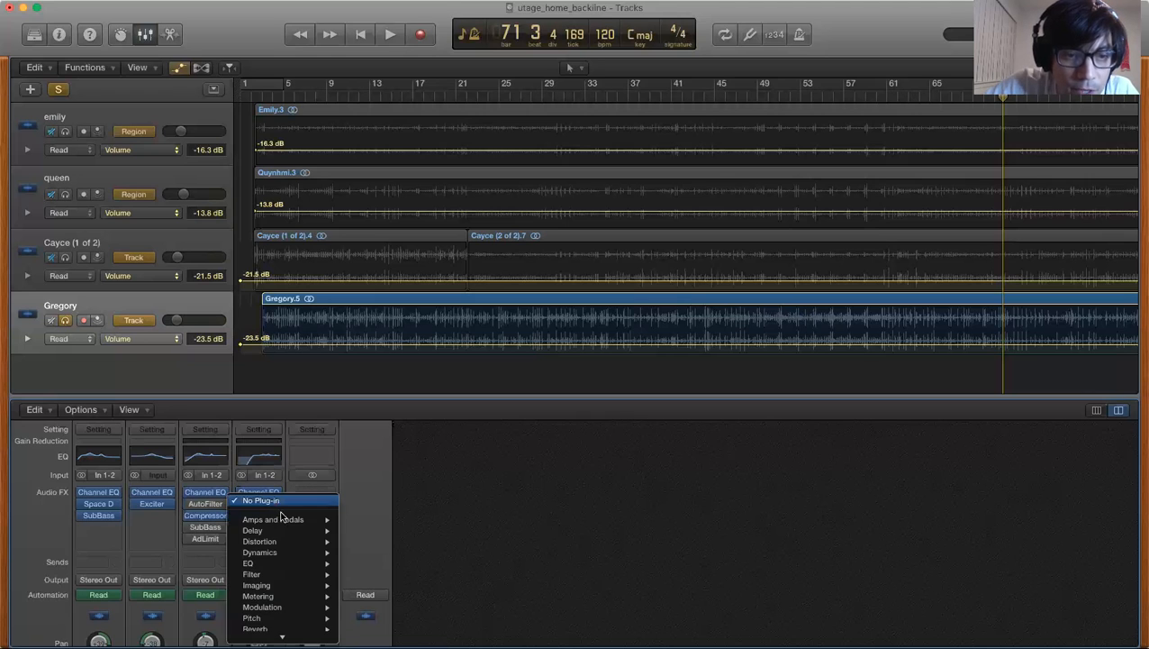
mouse_move(277, 635)
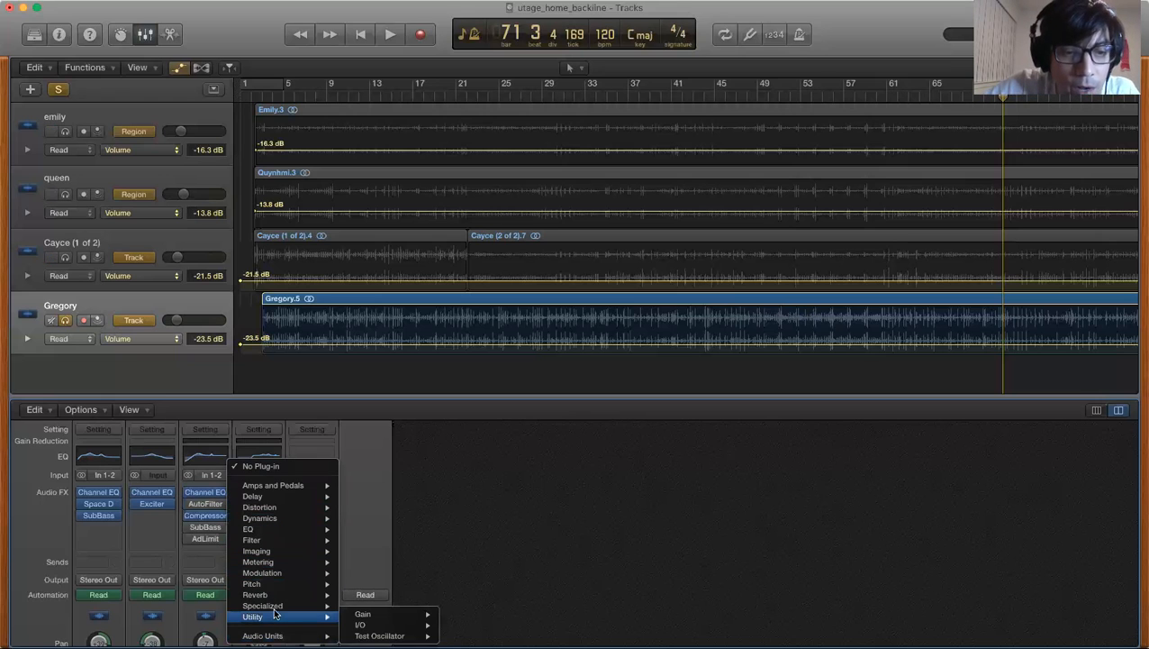
mouse_move(278, 528)
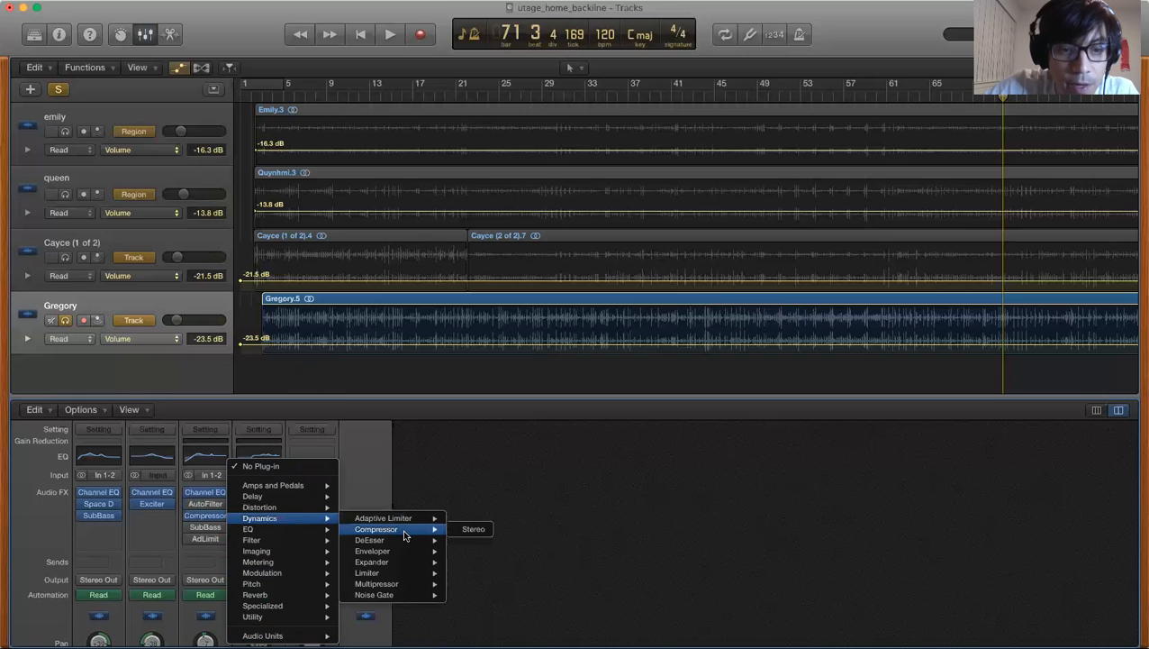
click(483, 532)
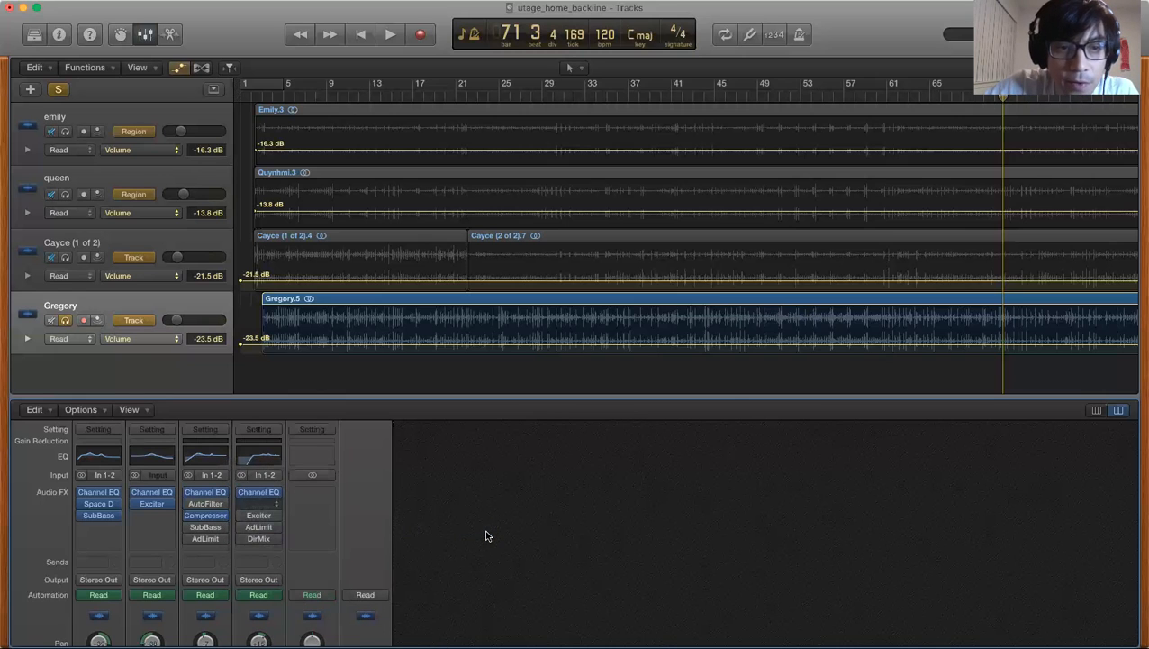
drag(400, 57, 666, 96)
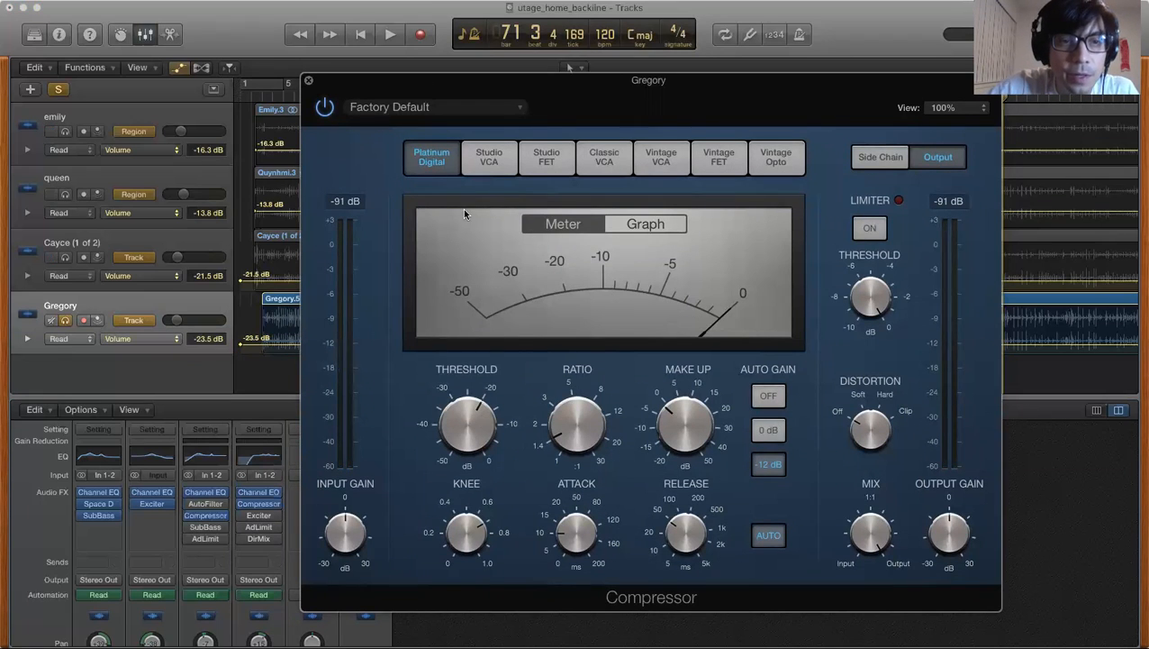
- Play the soloed track and sweep the Compressor's threshold down to about -42 dB and back up to 0 dB
key(space)
drag(473, 414, 470, 365)
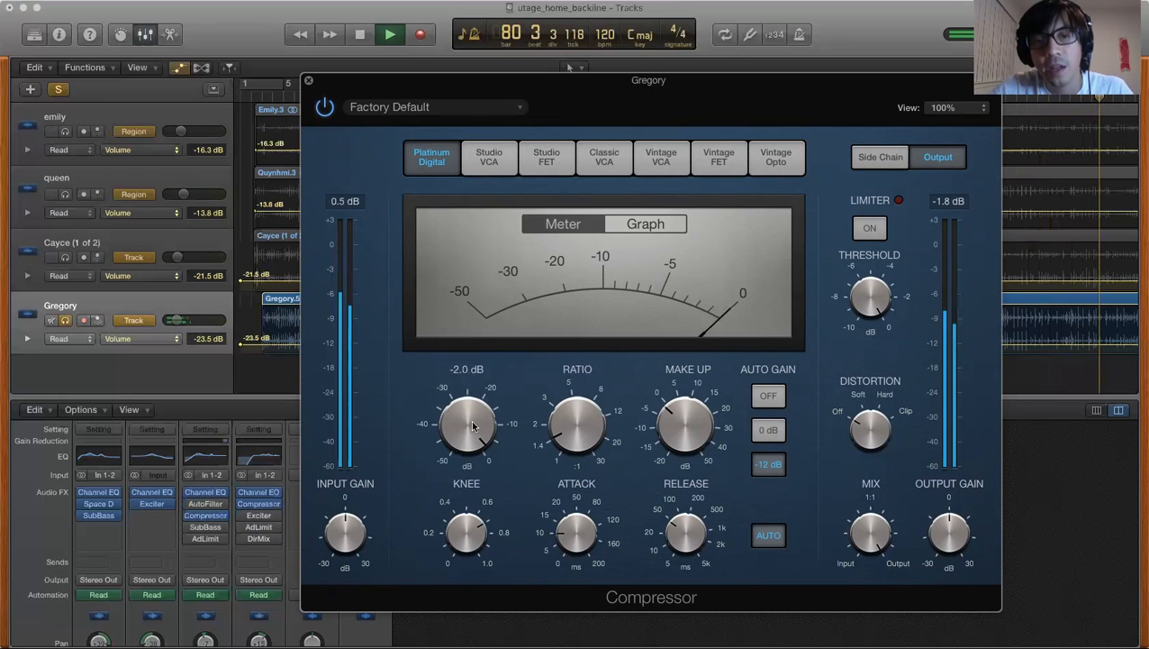
drag(471, 418, 452, 542)
drag(467, 426, 465, 459)
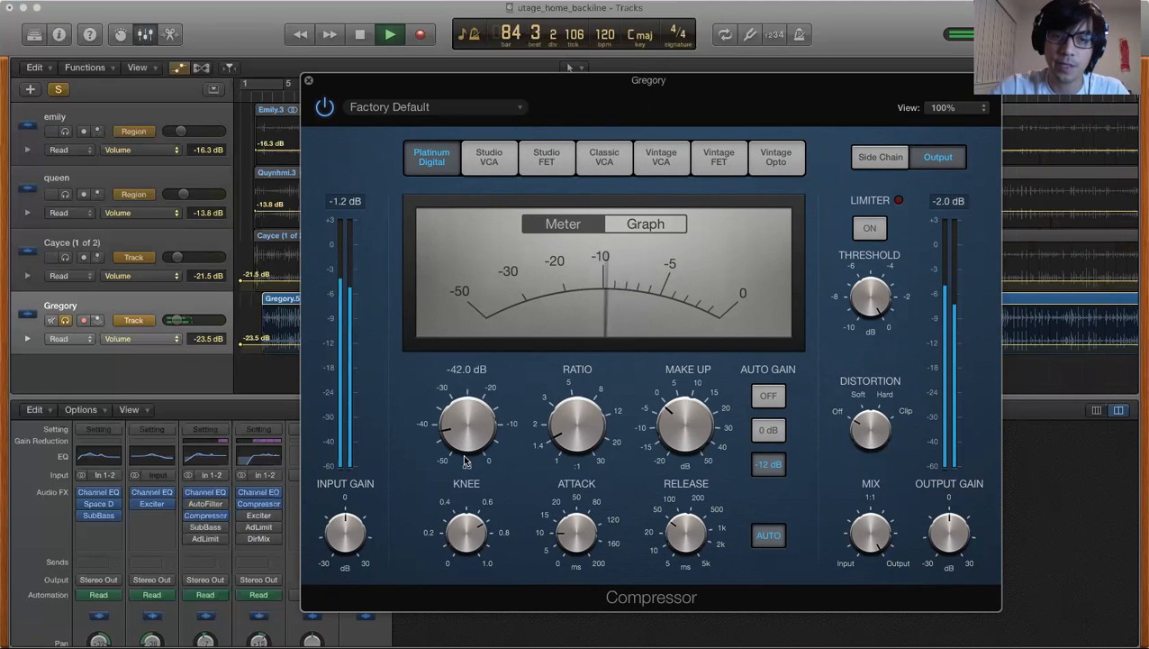
drag(466, 460, 457, 348)
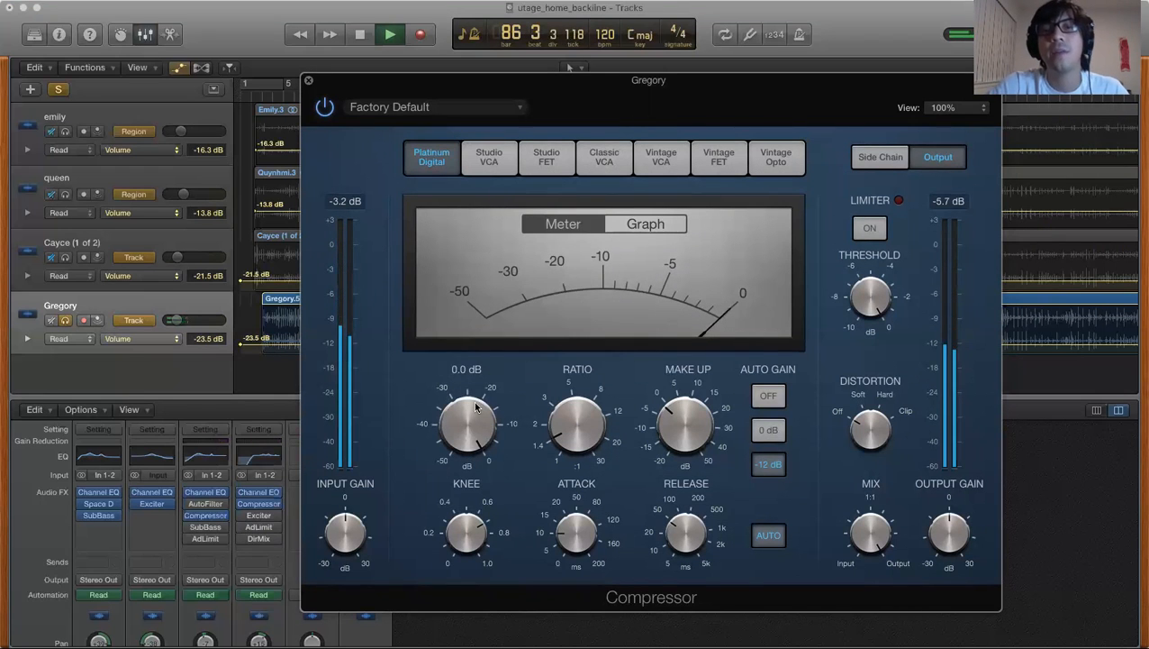
- Lower the Compressor's threshold below -30 dB and reduce the ratio to 1.0:1
drag(471, 443, 463, 464)
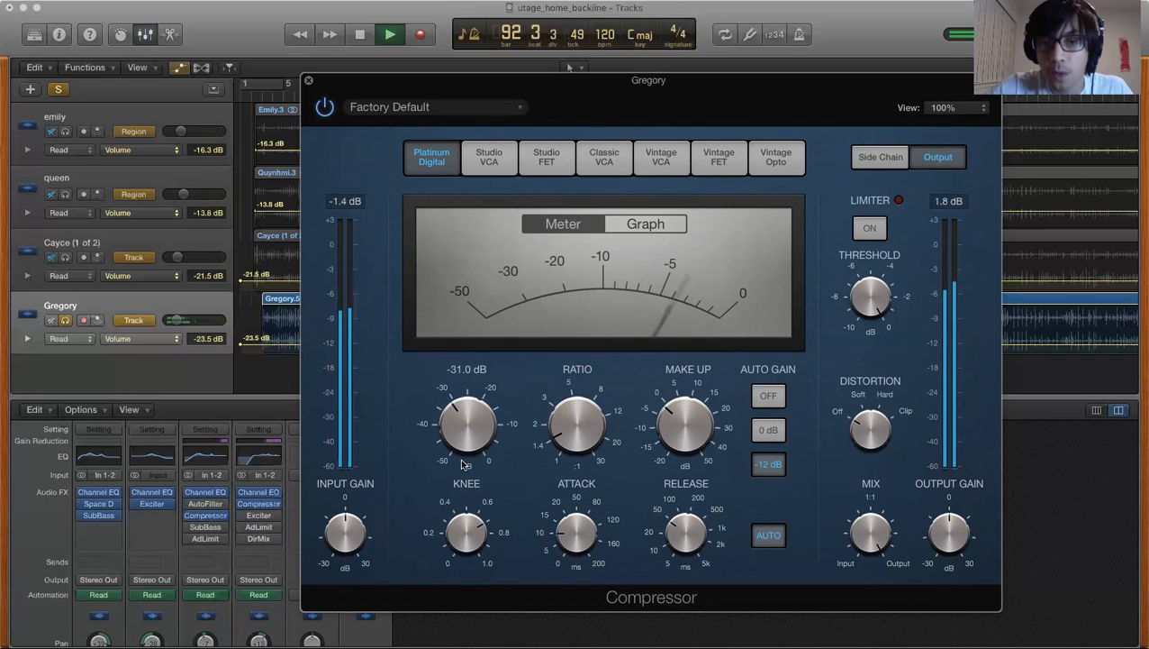
mouse_move(466, 434)
mouse_down()
mouse_move(468, 416)
mouse_move(469, 430)
mouse_up()
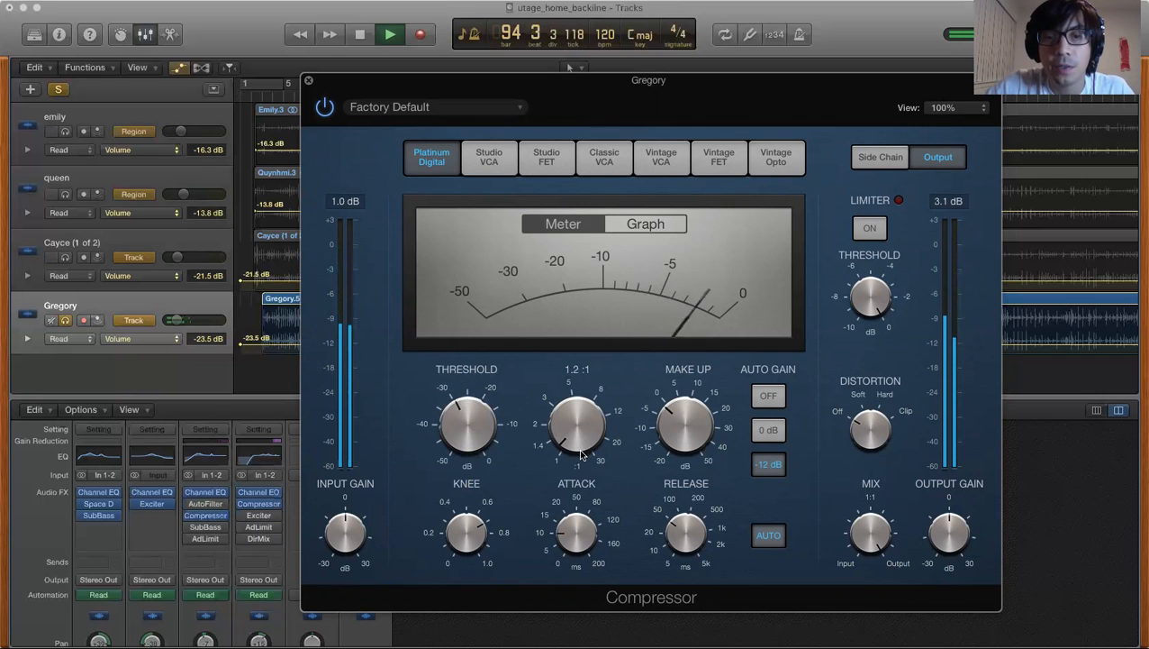
drag(581, 444, 578, 463)
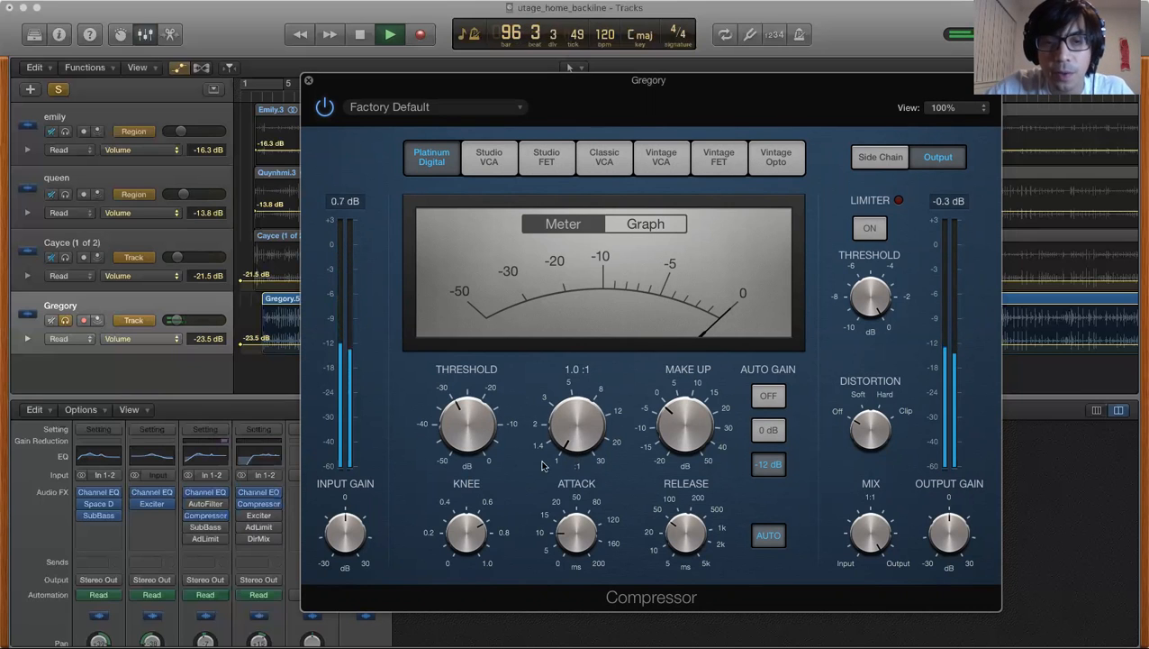
mouse_move(478, 432)
mouse_down()
mouse_move(482, 337)
mouse_move(472, 577)
mouse_move(479, 379)
mouse_move(457, 584)
mouse_move(458, 424)
mouse_up()
drag(451, 366, 442, 446)
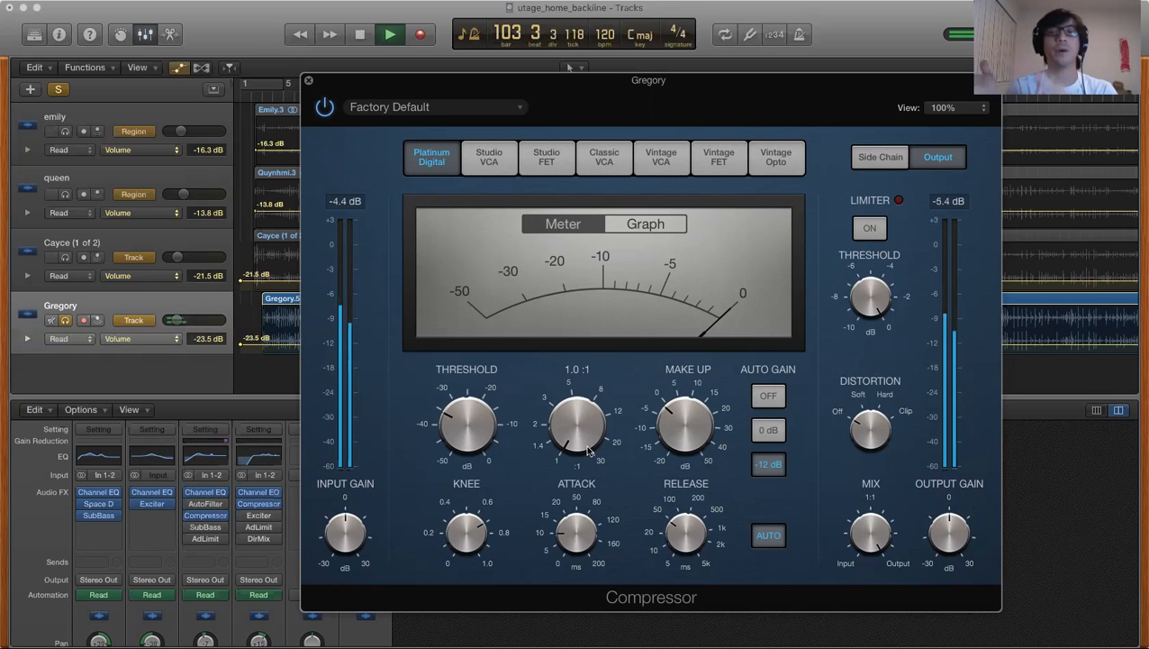
- Raise the Compressor's ratio to its maximum for comparison and settle it at about 3.1:1
drag(569, 455, 568, 412)
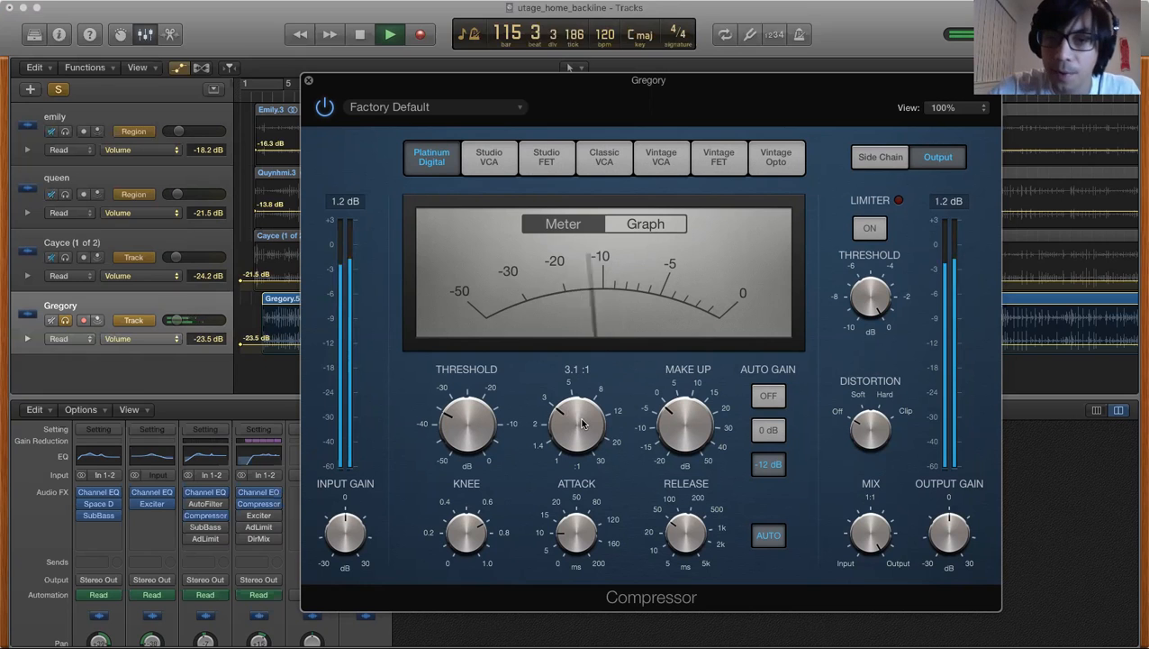
drag(576, 430, 606, 423)
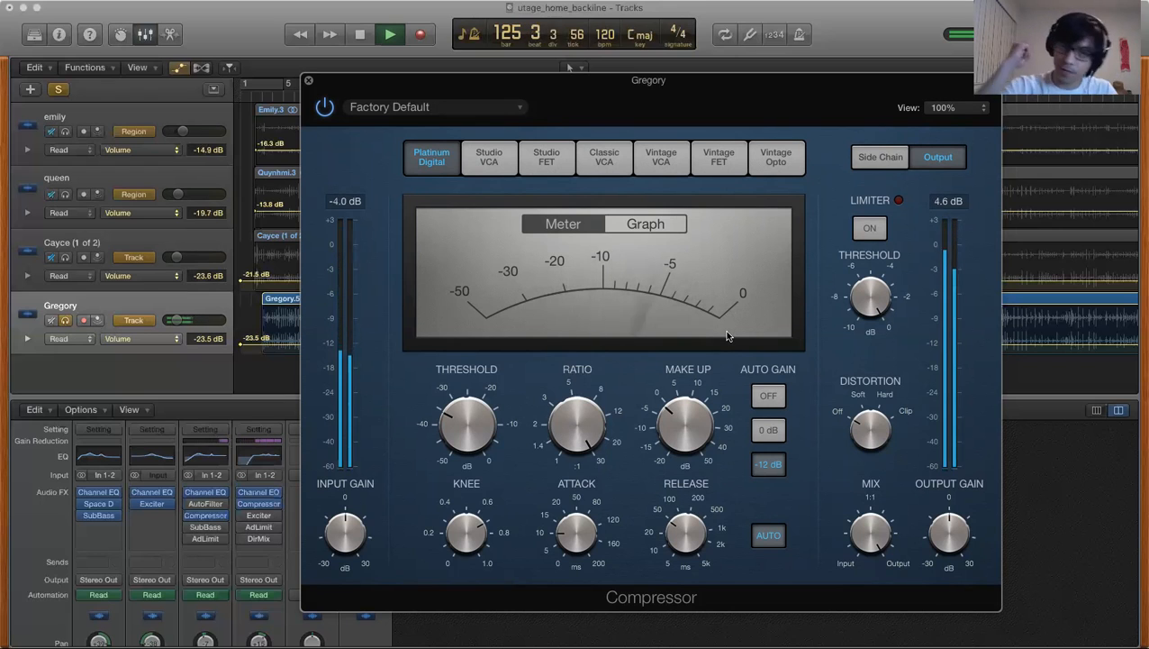
drag(578, 423, 581, 534)
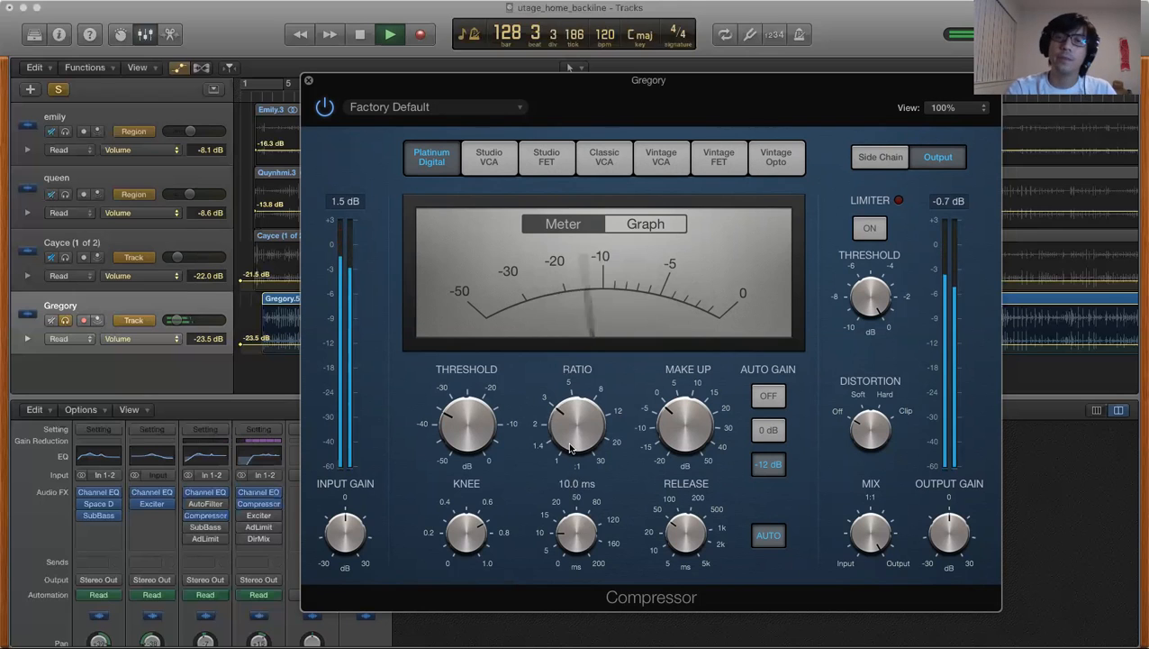
drag(569, 426, 566, 422)
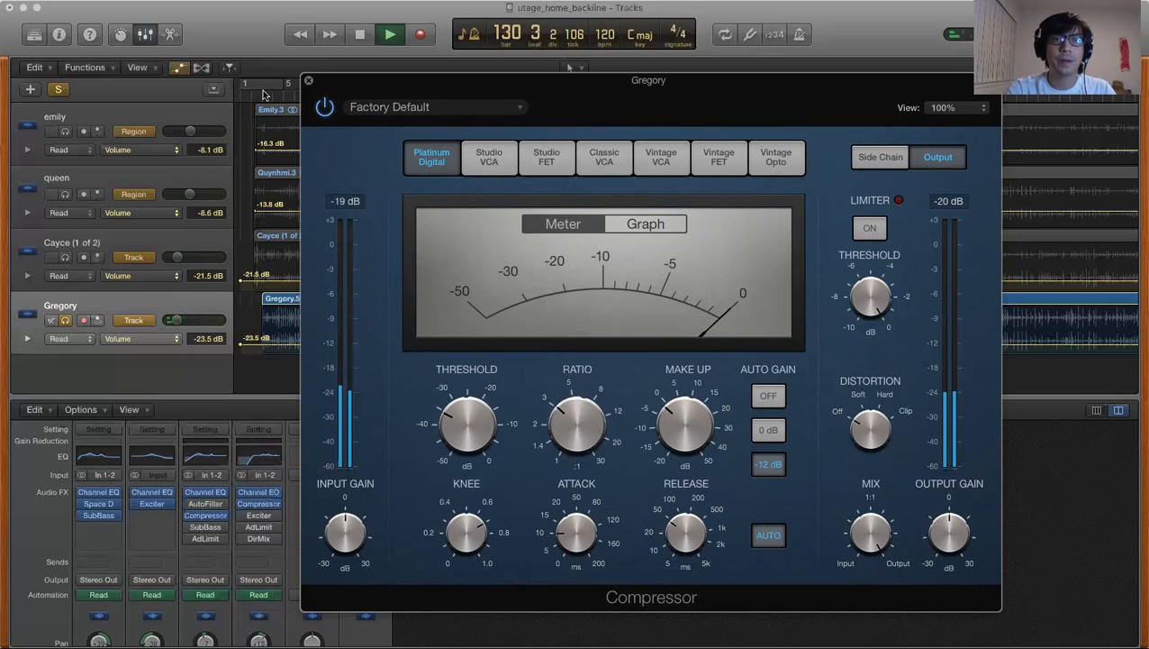
- Replay from around bar 2, keep the ratio at 3.1:1, and adjust the Compressor's threshold to -12 dB
click(258, 83)
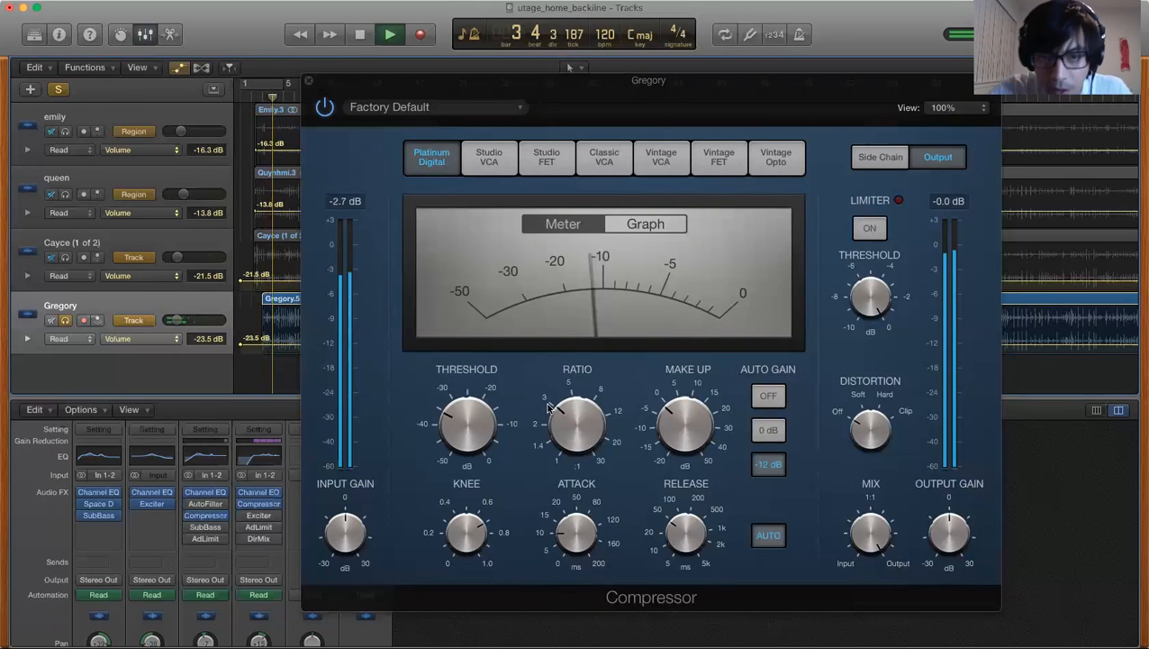
click(576, 414)
mouse_move(577, 415)
mouse_down()
mouse_move(571, 429)
mouse_move(574, 411)
mouse_up()
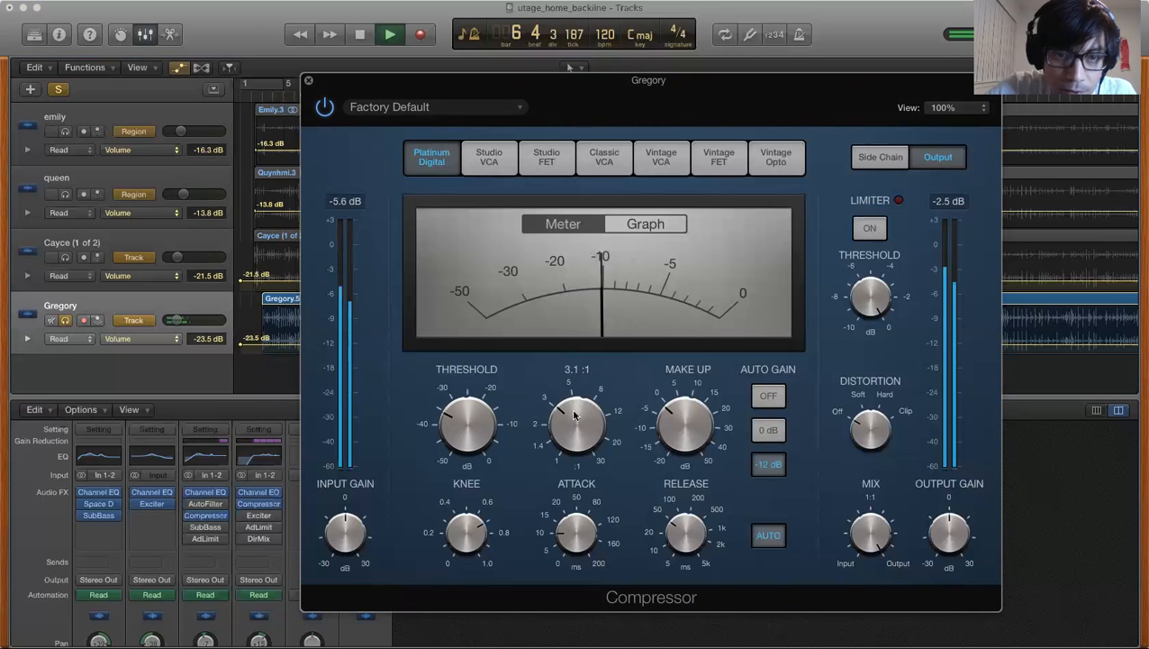
drag(471, 420, 473, 342)
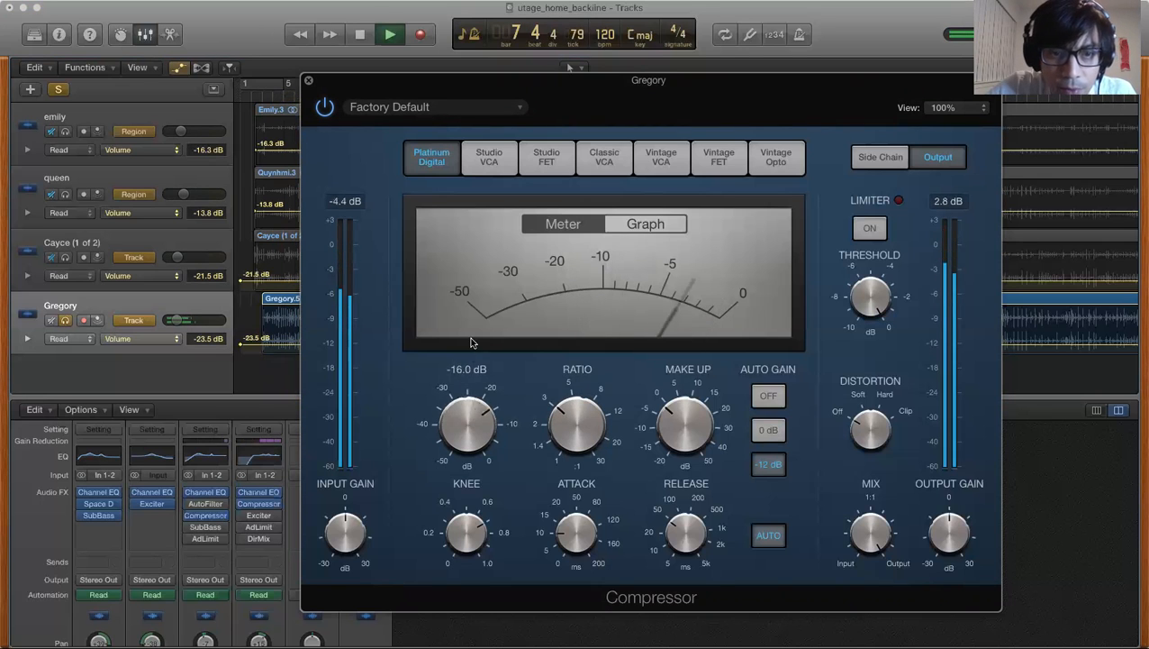
drag(473, 411, 460, 463)
drag(470, 385, 467, 475)
mouse_move(450, 389)
mouse_down()
mouse_move(446, 421)
mouse_move(462, 454)
mouse_move(456, 367)
mouse_up()
mouse_move(473, 433)
mouse_down()
mouse_move(476, 472)
mouse_move(464, 435)
mouse_up()
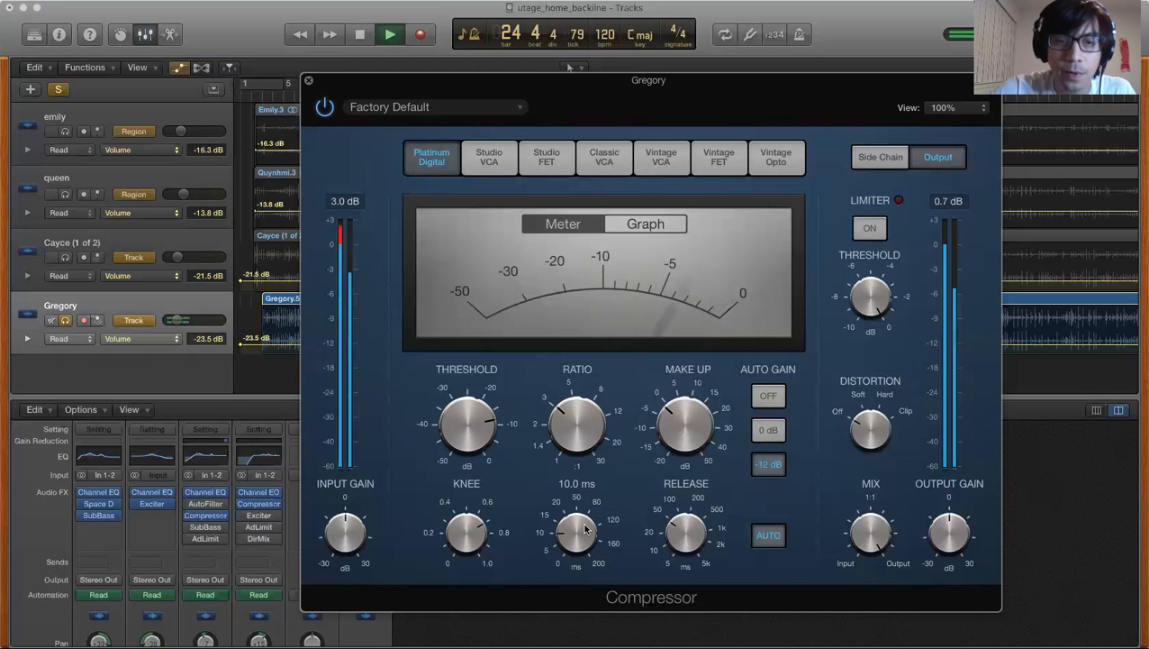
- Try 6.5 dB of make-up gain on the Compressor, then settle it between 0 and 5 dB
mouse_move(682, 437)
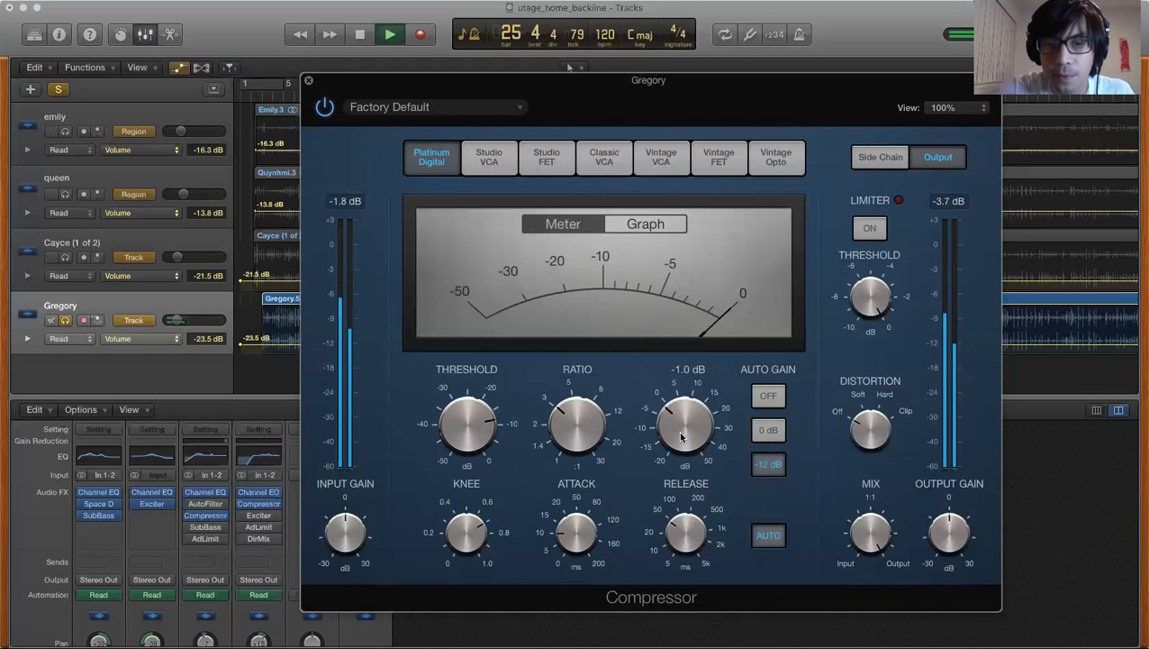
drag(682, 437, 680, 409)
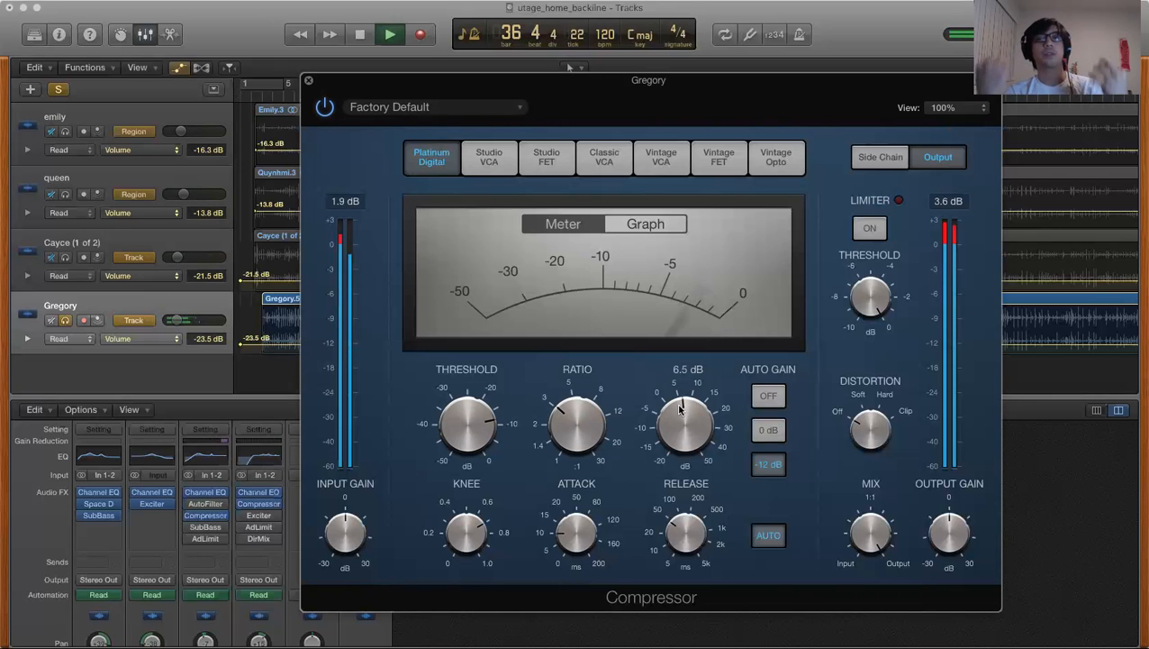
drag(690, 419, 688, 436)
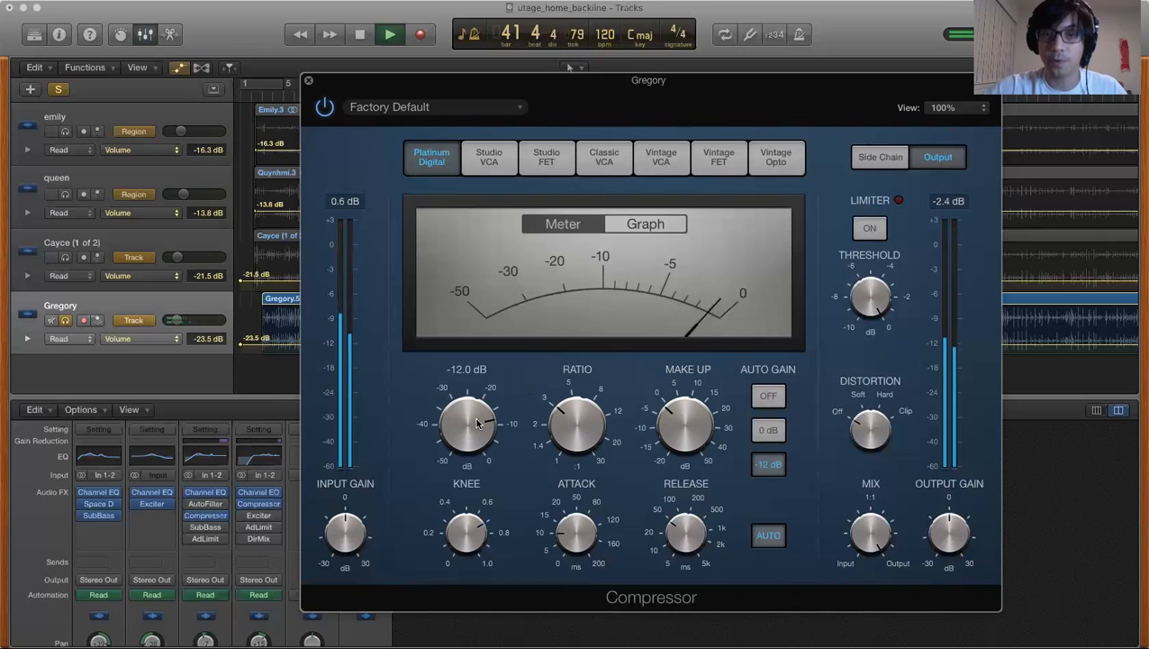
drag(694, 419, 694, 394)
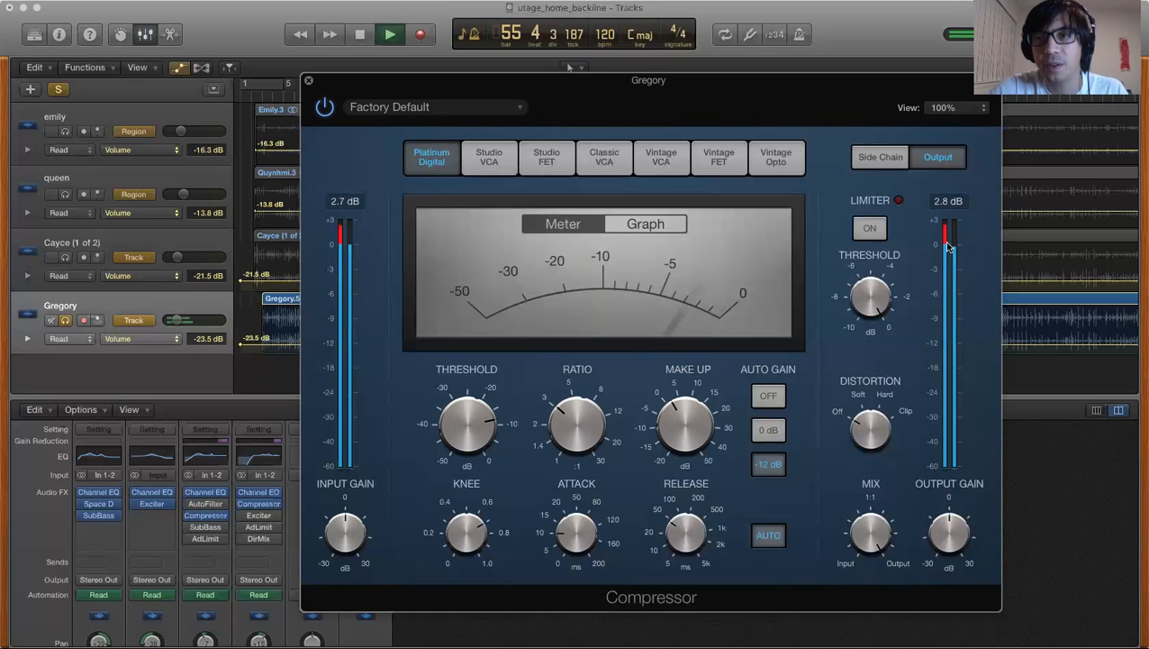
- Lower the Compressor's threshold to about -20 dB
mouse_move(585, 429)
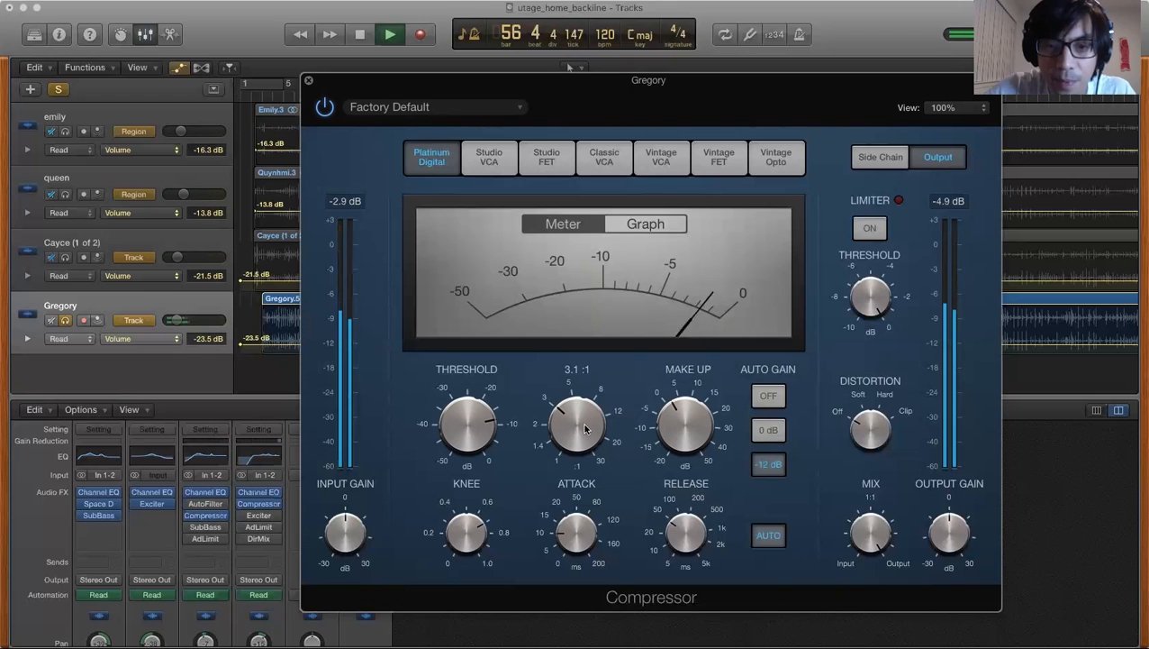
mouse_move(491, 425)
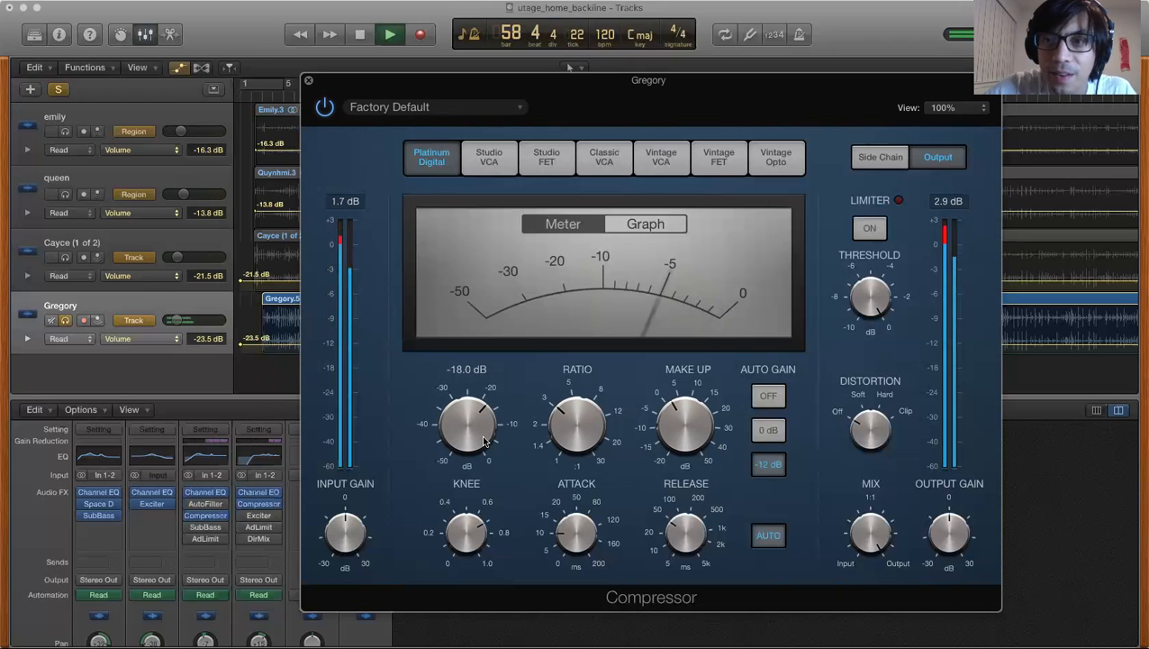
drag(484, 440, 482, 450)
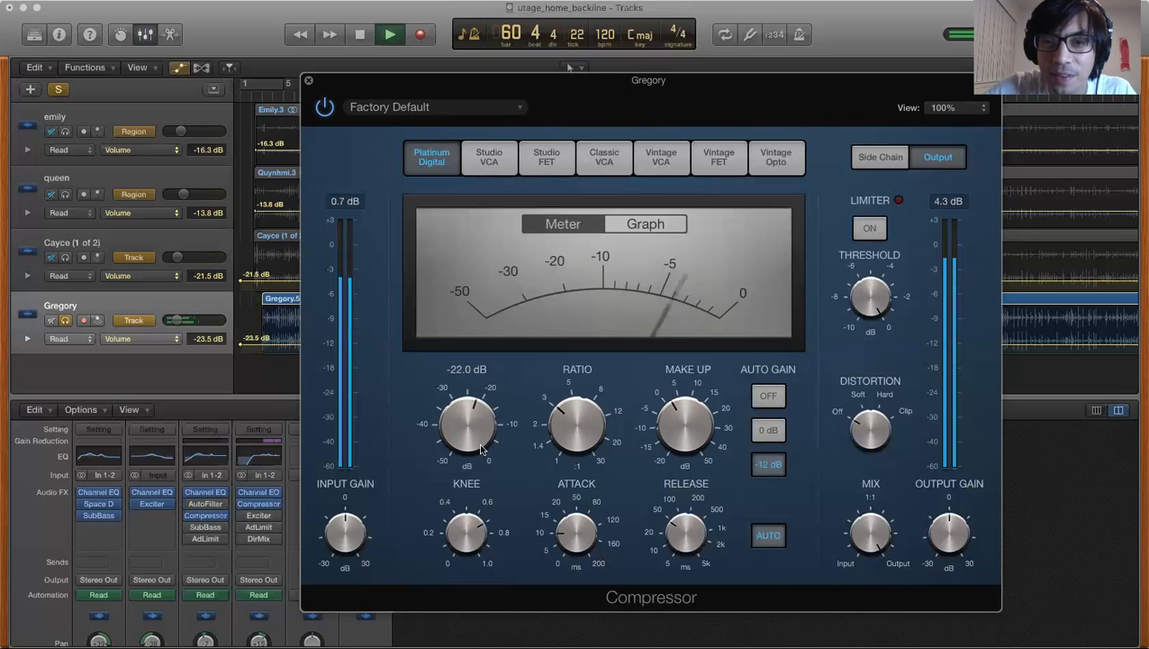
drag(482, 449, 478, 441)
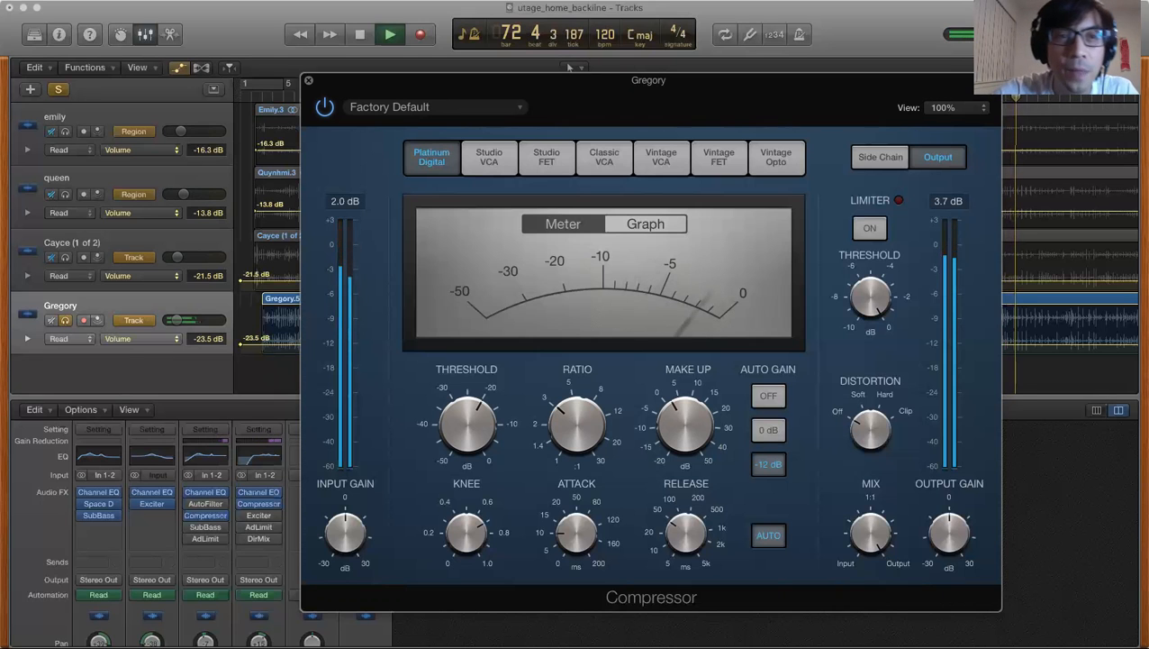
- Bypass the Compressor and switch it back on to compare the sound, and close its window
click(325, 105)
click(326, 105)
click(308, 81)
- Replay from around bar 18, set the fourth track's Compressor make-up gain to 0.5 dB, and bypass the plug-in after closing its window
mouse_move(243, 507)
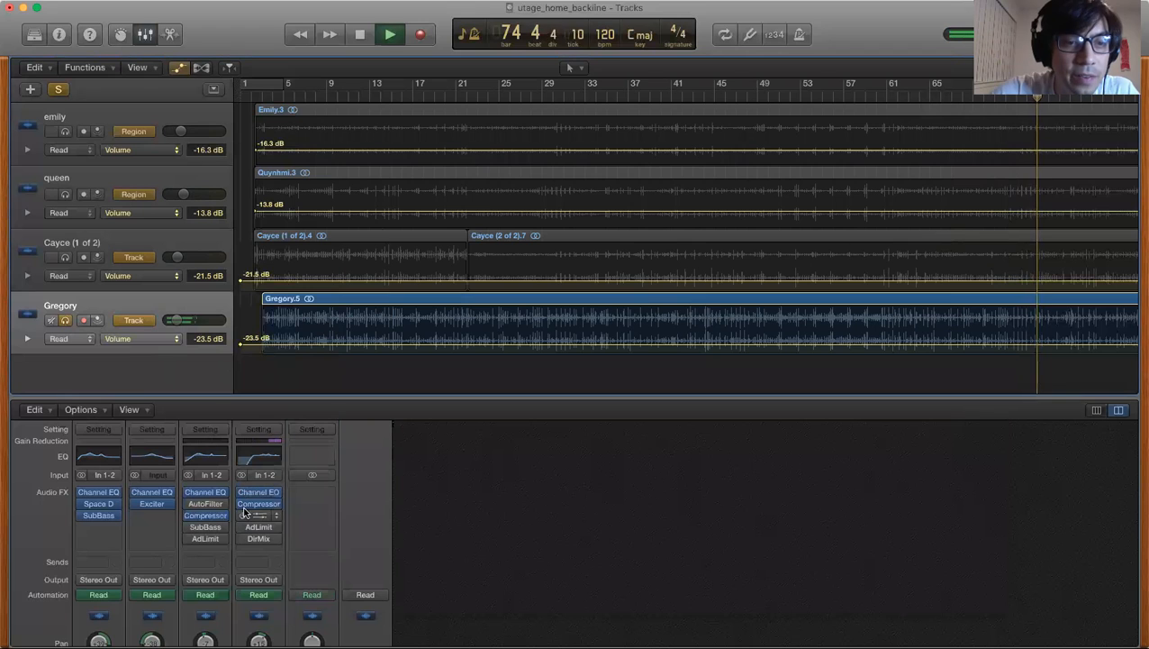
click(432, 95)
mouse_move(244, 508)
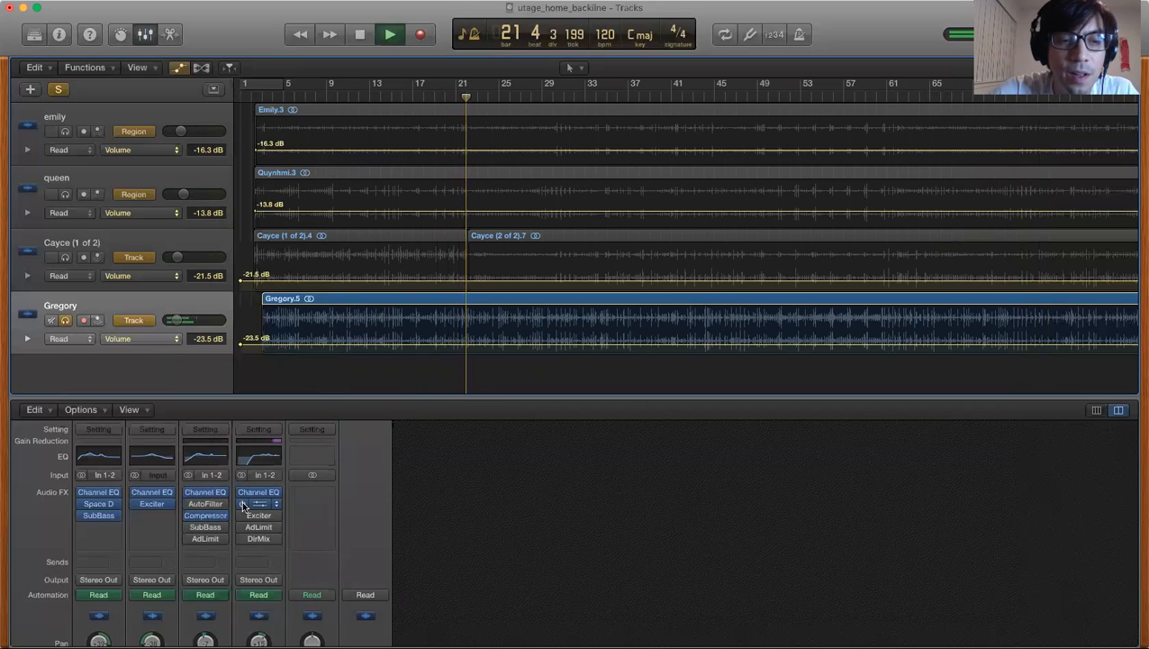
click(259, 504)
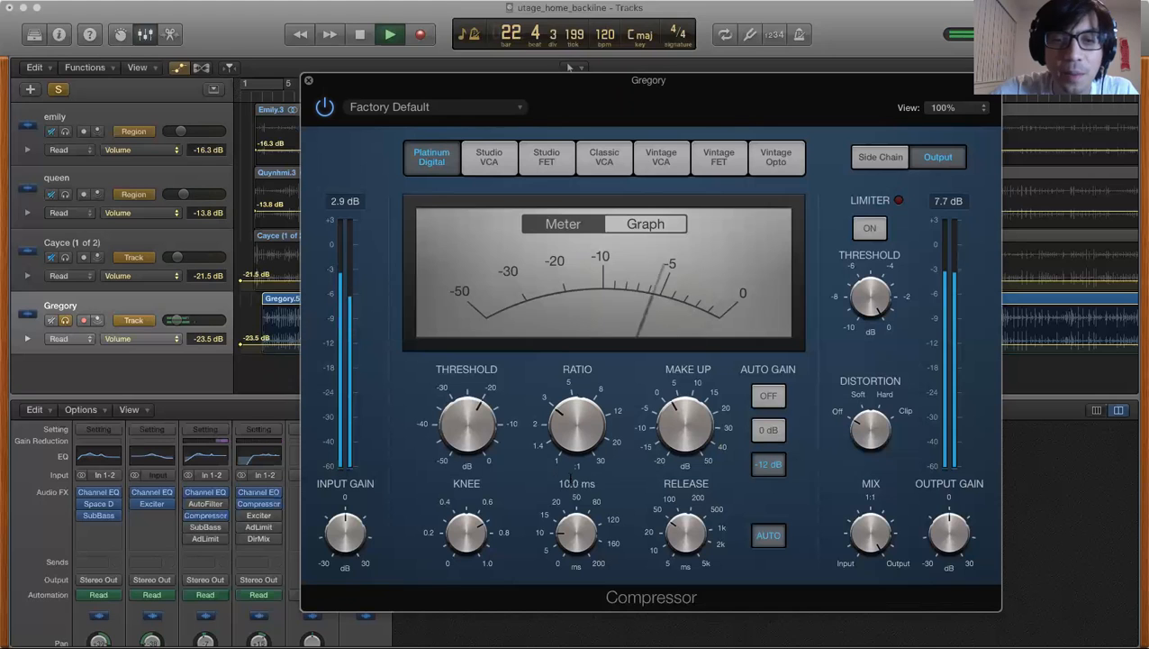
drag(679, 424, 680, 426)
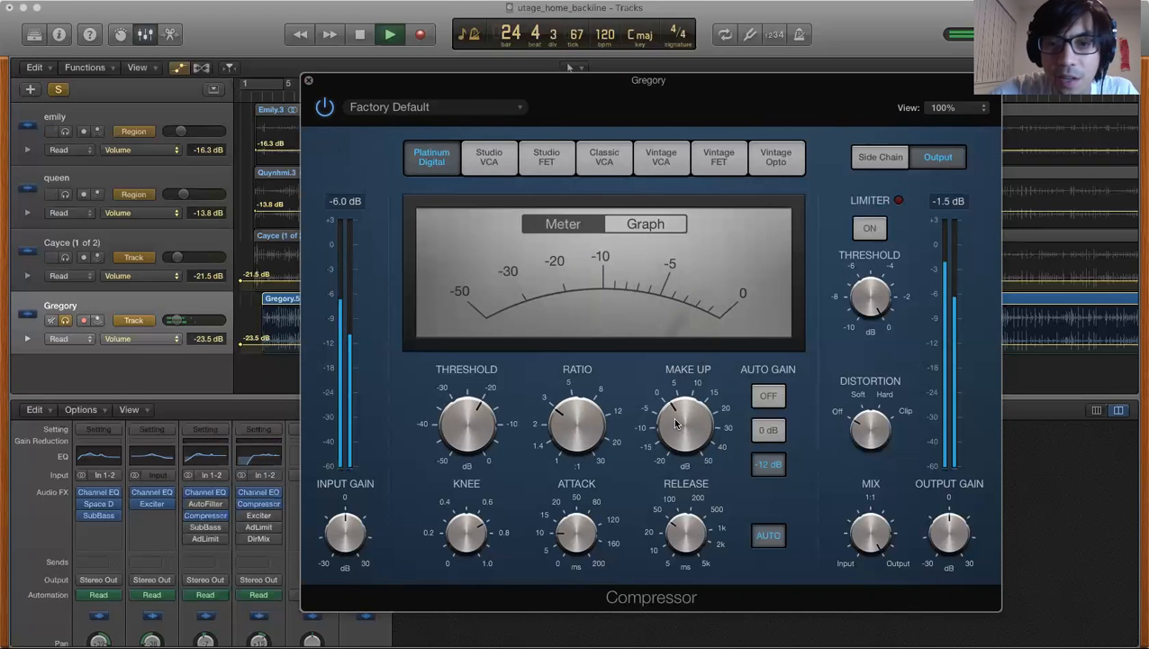
drag(677, 430, 677, 431)
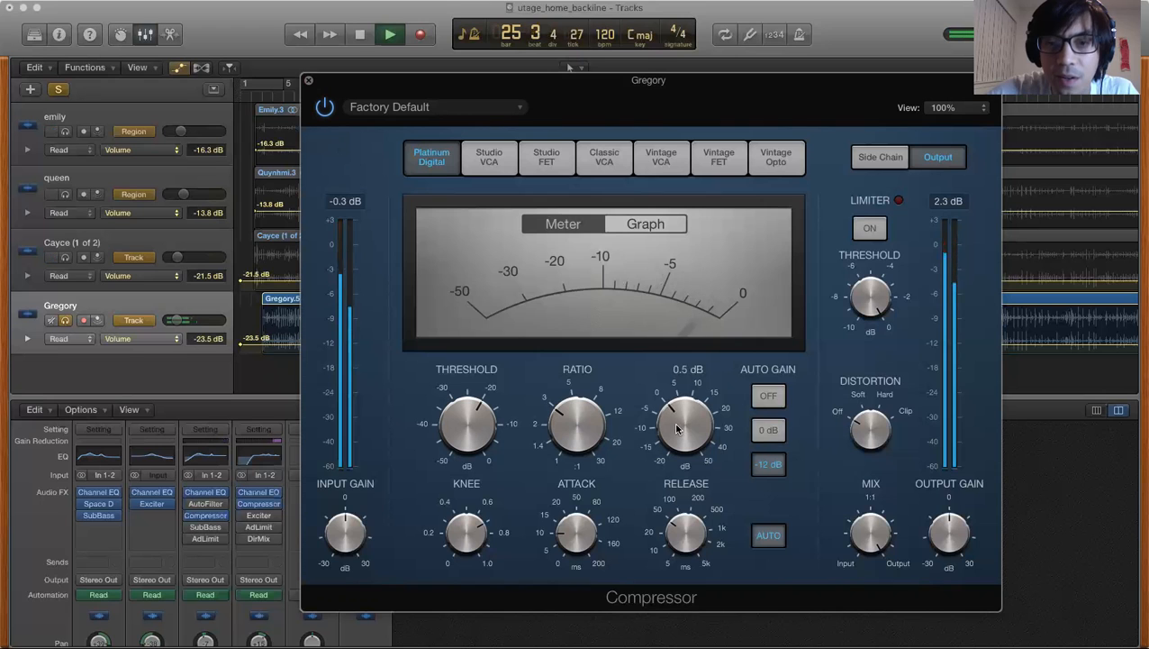
click(308, 80)
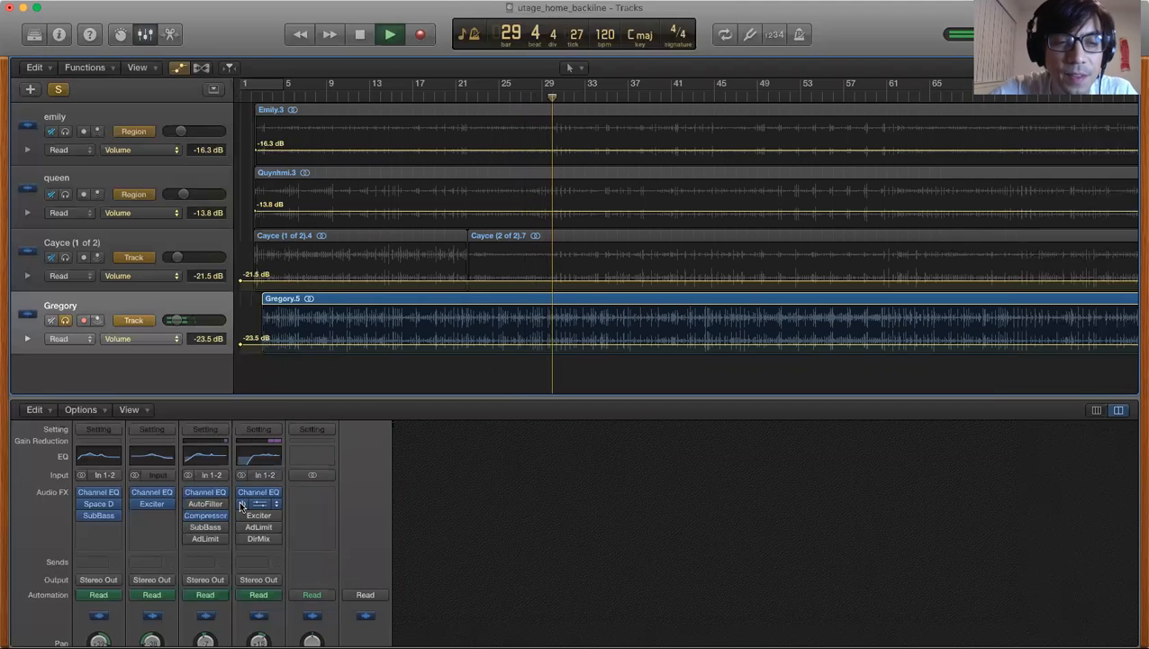
click(241, 505)
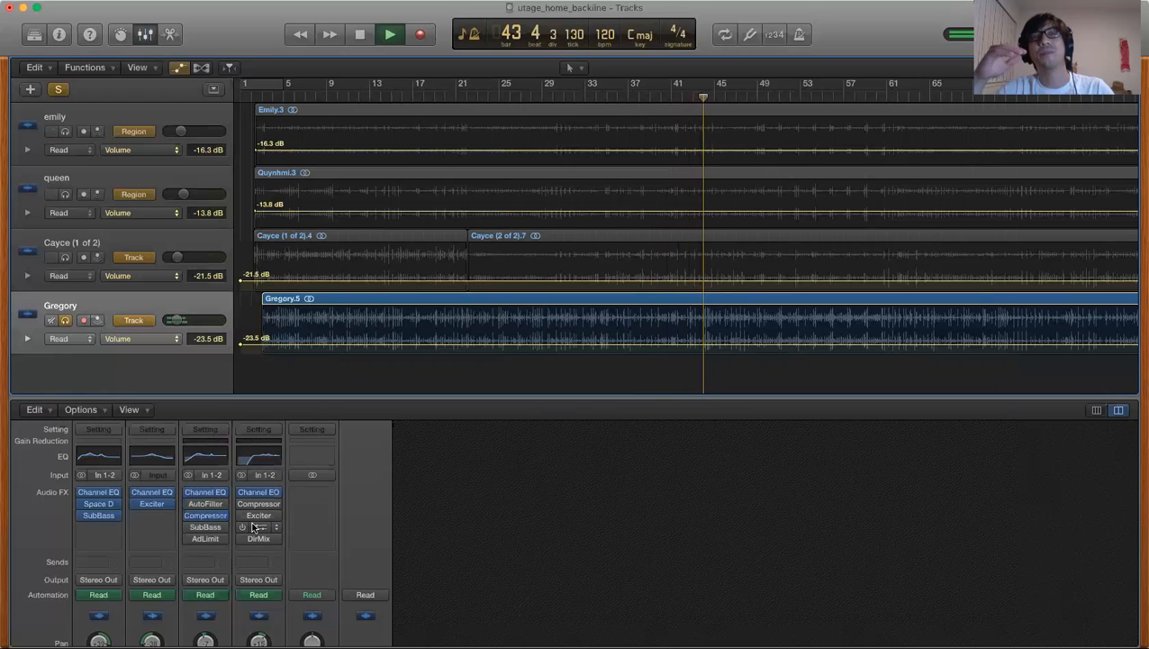
- Switch on the third track's Adaptive Limiter and close its window
click(205, 538)
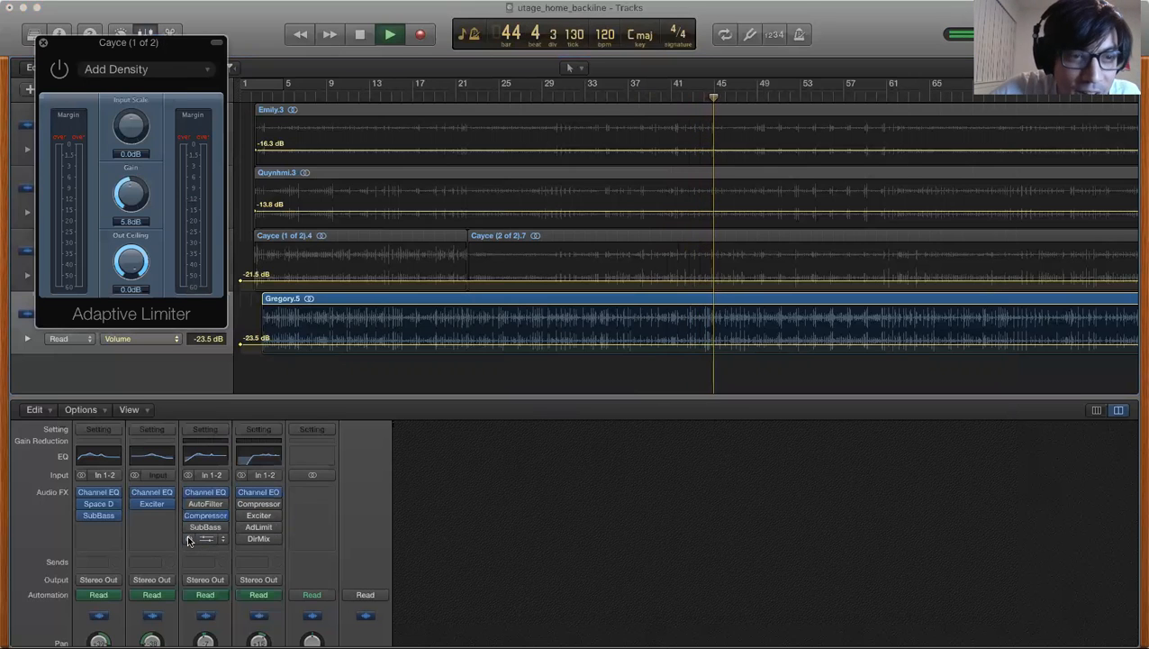
drag(160, 45, 172, 70)
click(54, 67)
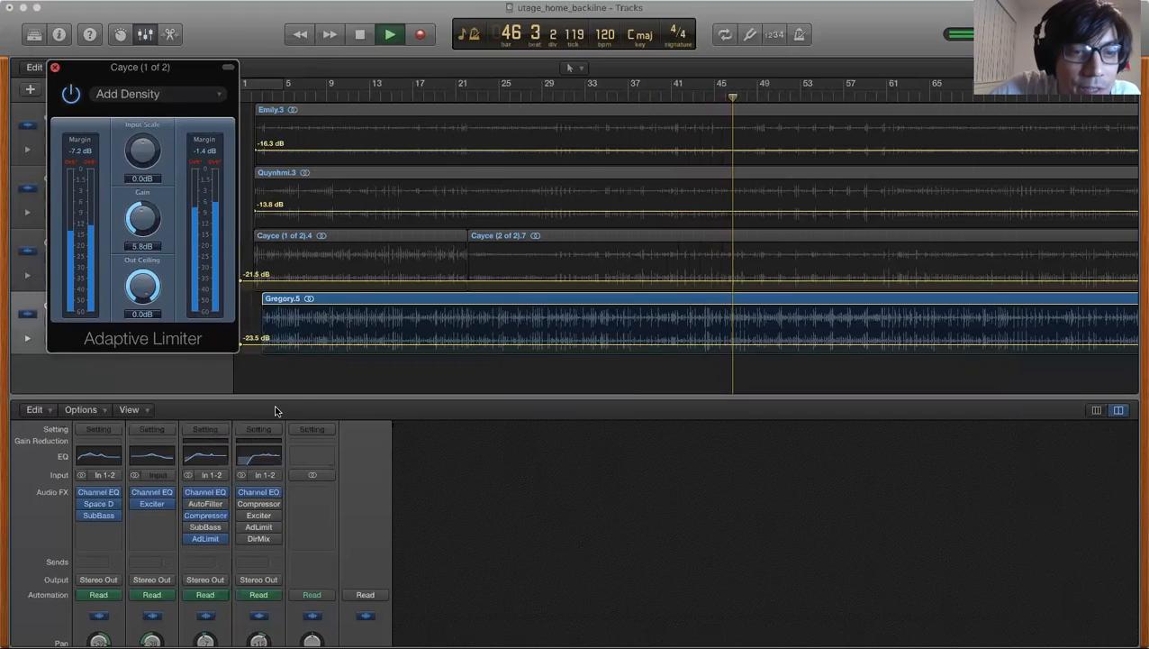
- Lower the out ceiling of the fourth track's Adaptive Limiter to -0.4 dB, bypass the plug-in and close its window
click(243, 496)
click(243, 499)
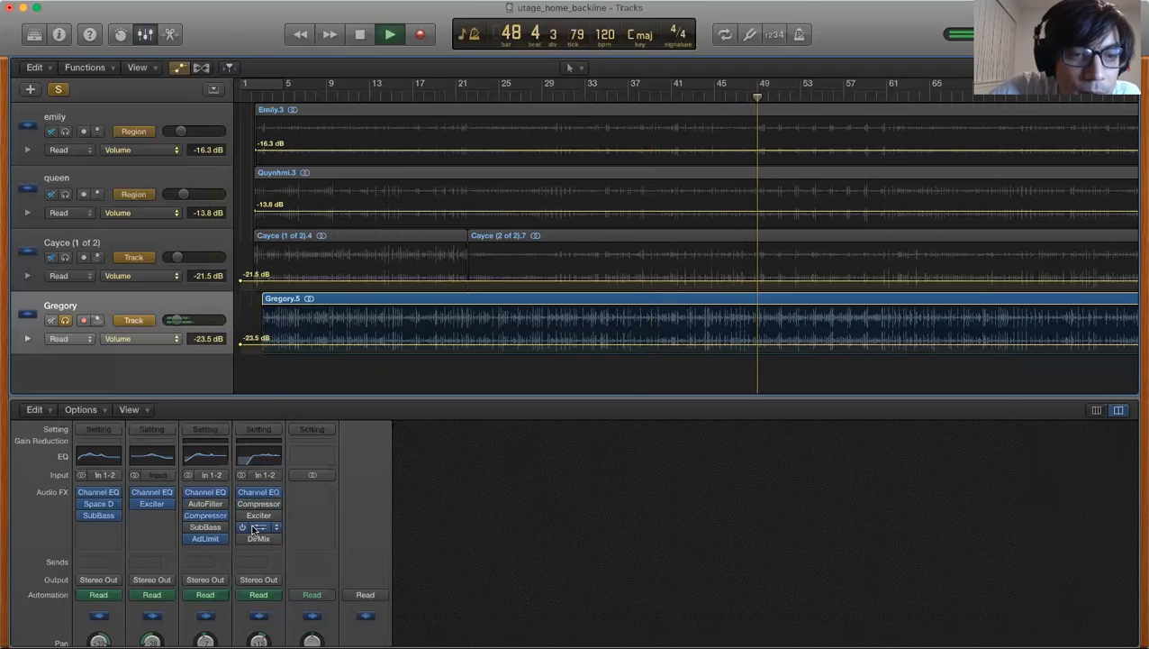
click(254, 527)
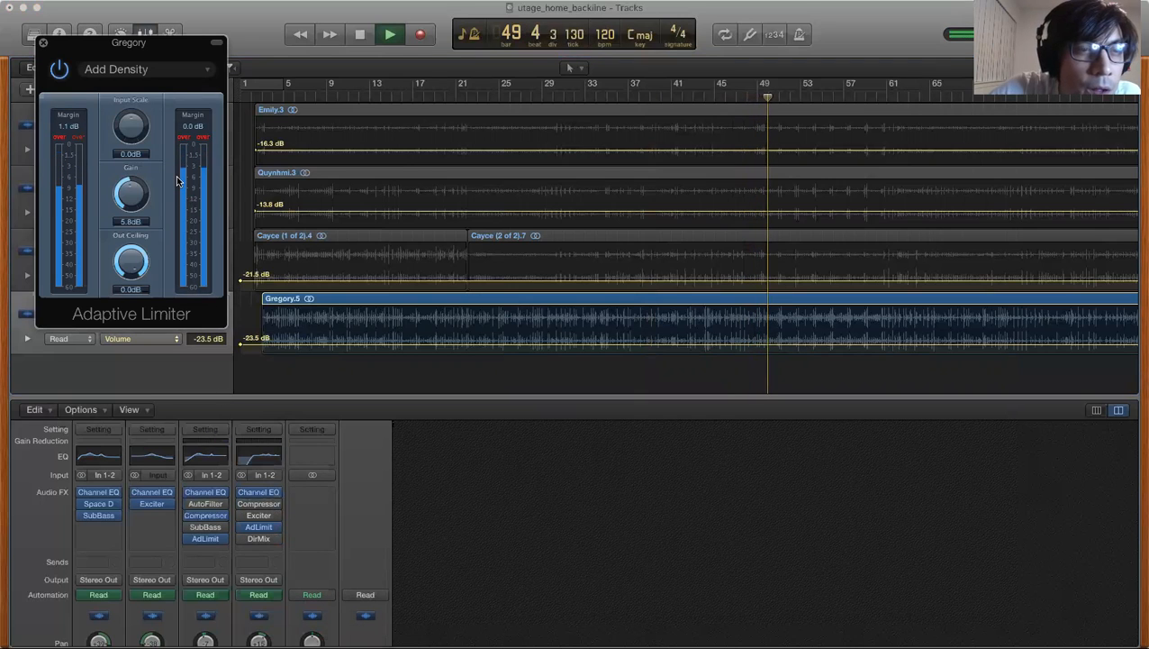
mouse_move(130, 261)
mouse_down()
mouse_move(130, 306)
mouse_move(133, 258)
mouse_up()
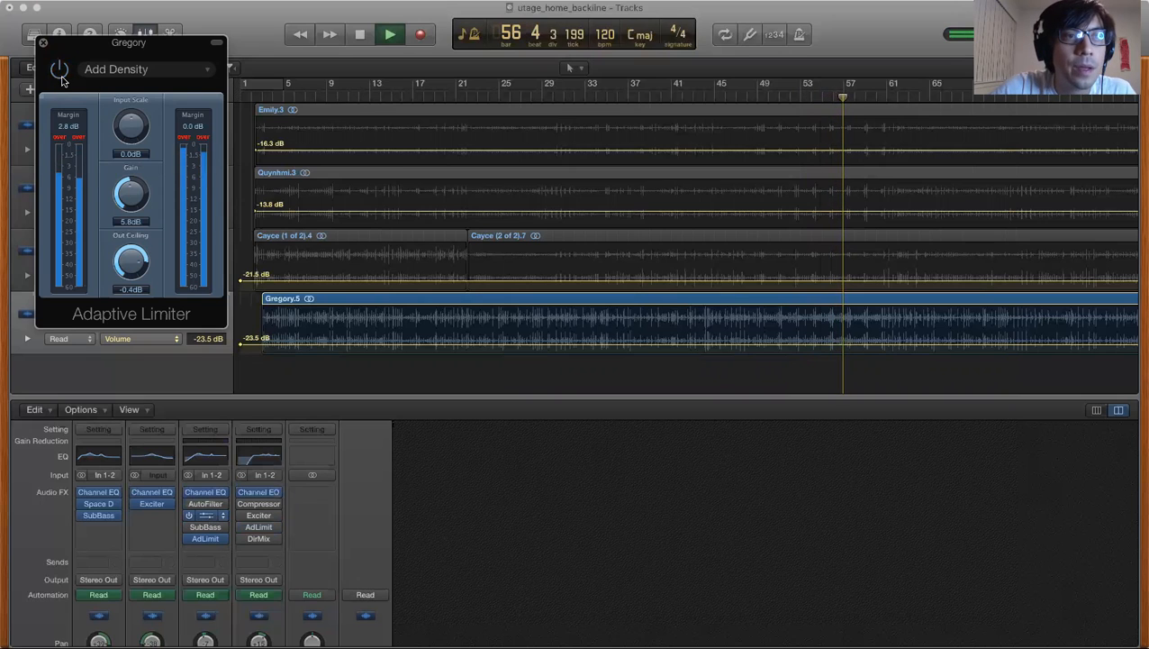
click(43, 43)
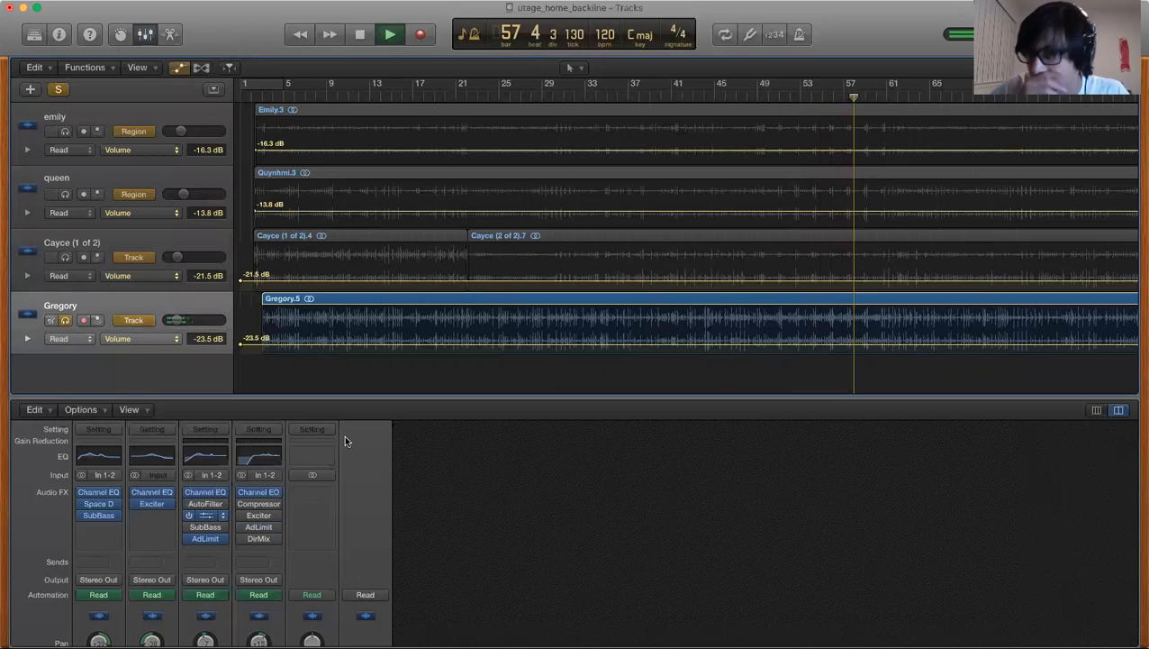
- Switch on the fourth track's Direction Mixer and swap it with the Exciter so it follows the Compressor
mouse_move(241, 528)
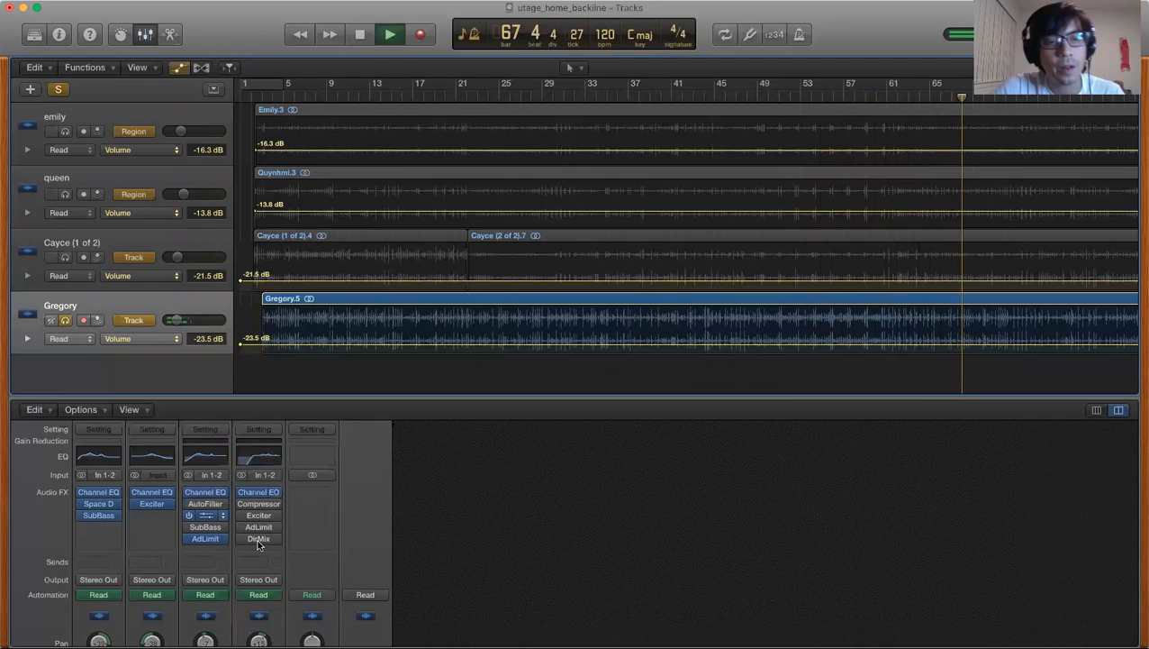
click(243, 538)
drag(255, 541, 258, 516)
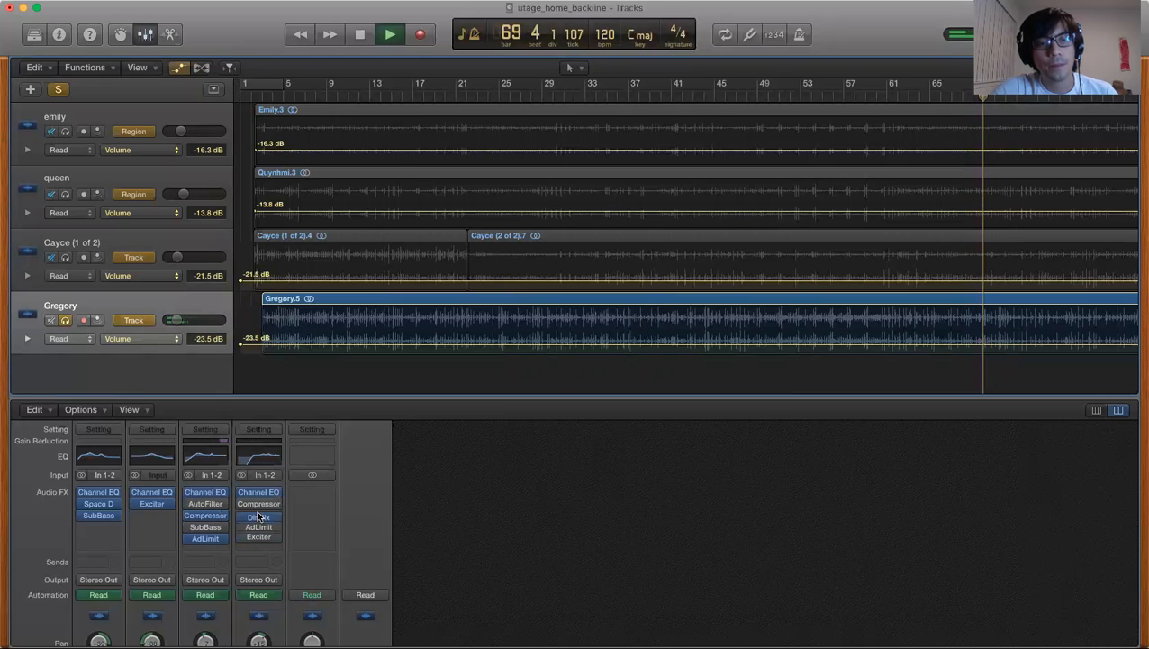
- Open the fourth track's Direction Mixer, widen its spread to 1.00, and move its window off the track headers
click(258, 515)
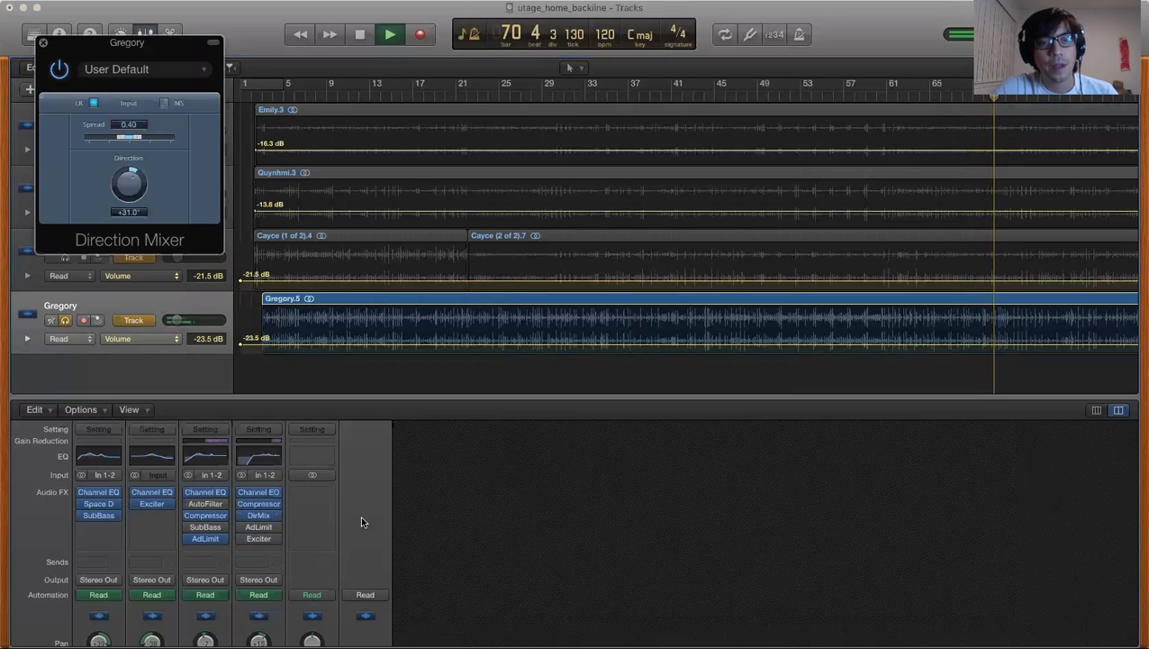
drag(140, 141, 152, 137)
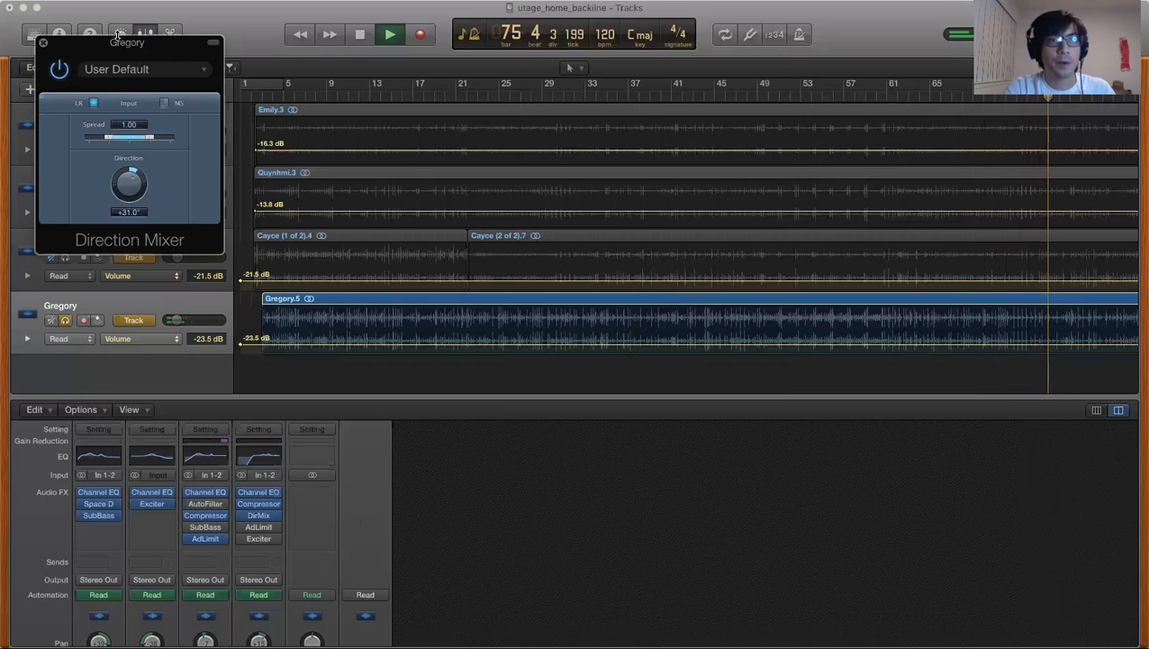
drag(117, 36, 284, 48)
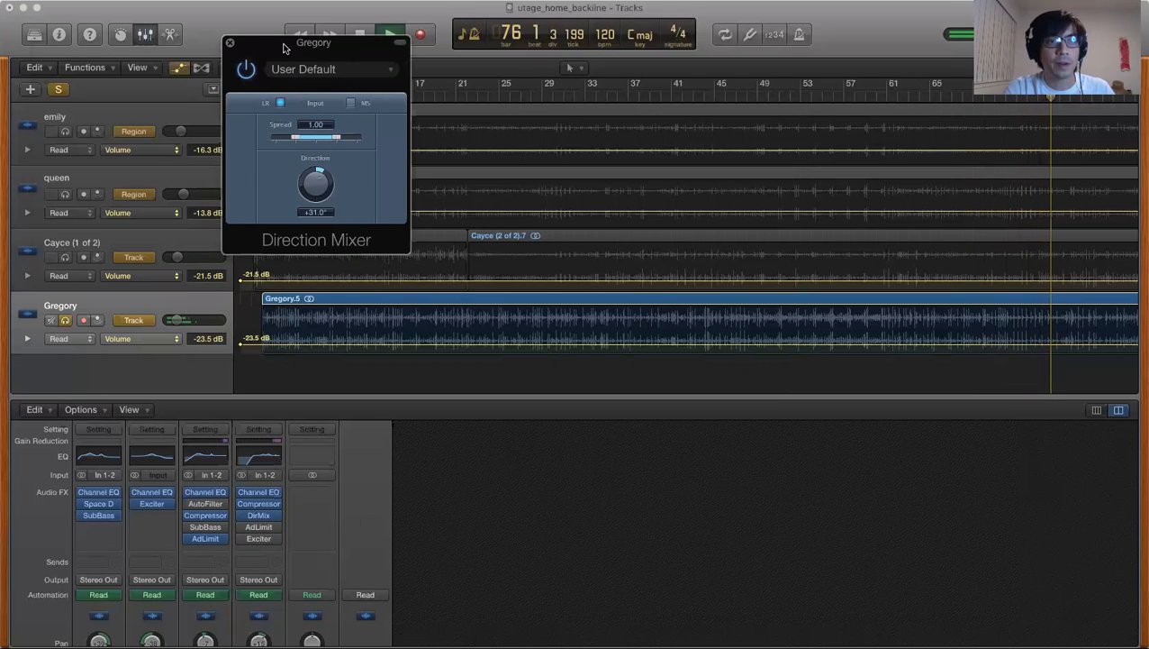
- Solo the third track alongside the fourth and move the Direction Mixer window clear of the track headers
click(65, 260)
drag(278, 42, 88, 83)
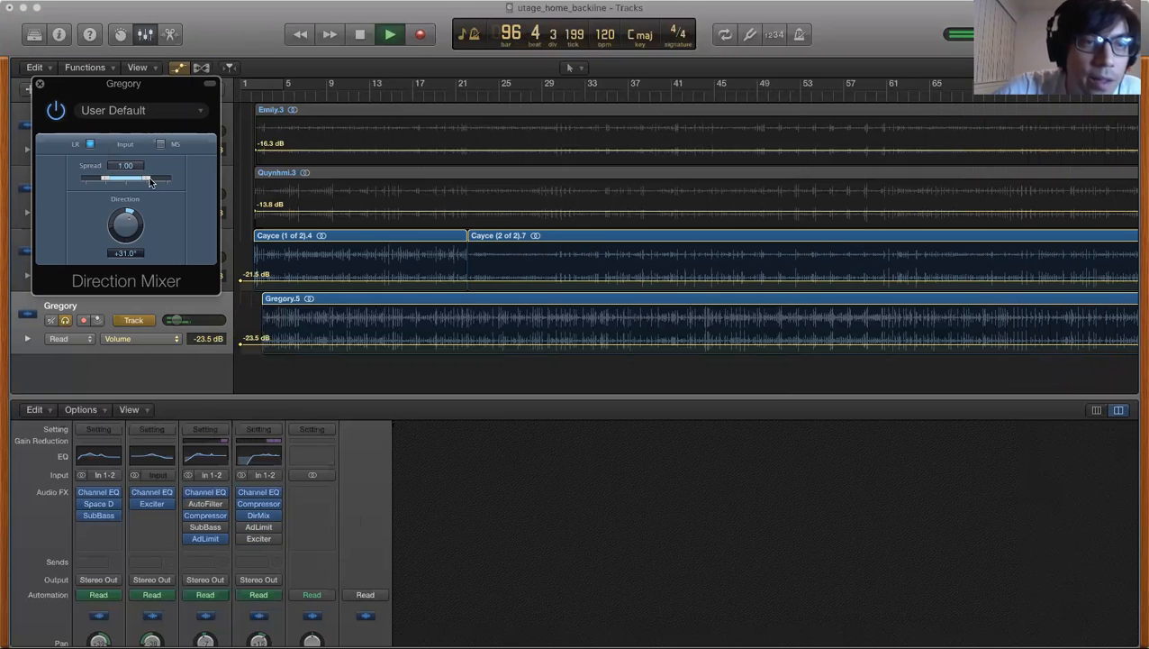
drag(155, 95, 546, 96)
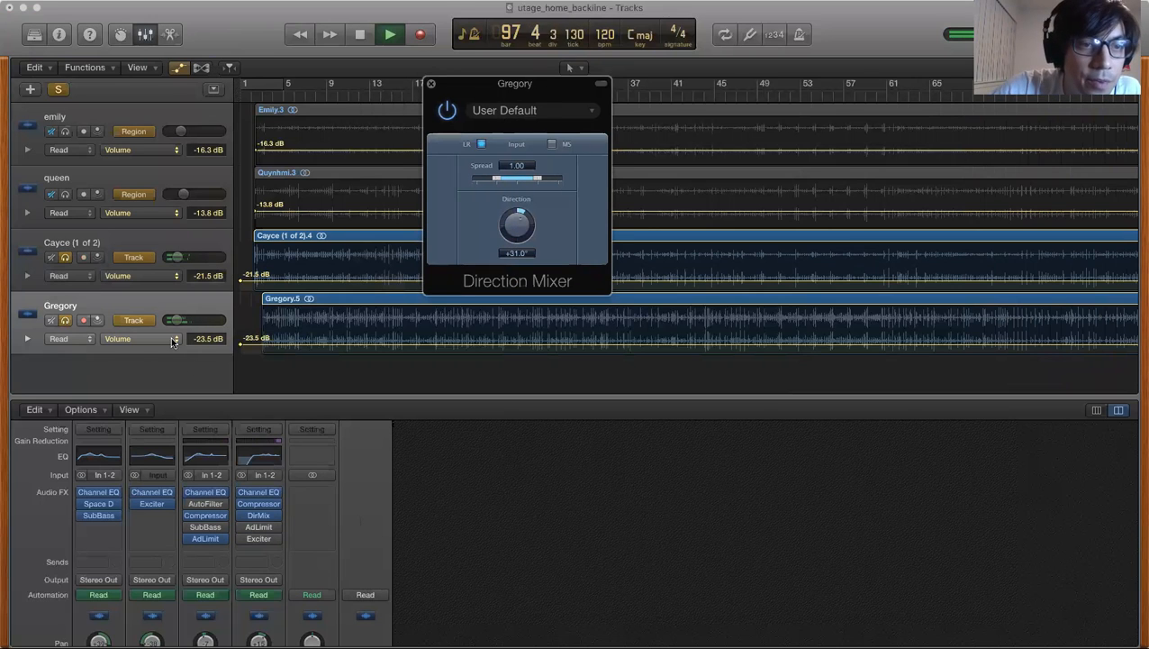
- Hide the mixer and open the fourth track's name for editing
click(120, 38)
click(120, 38)
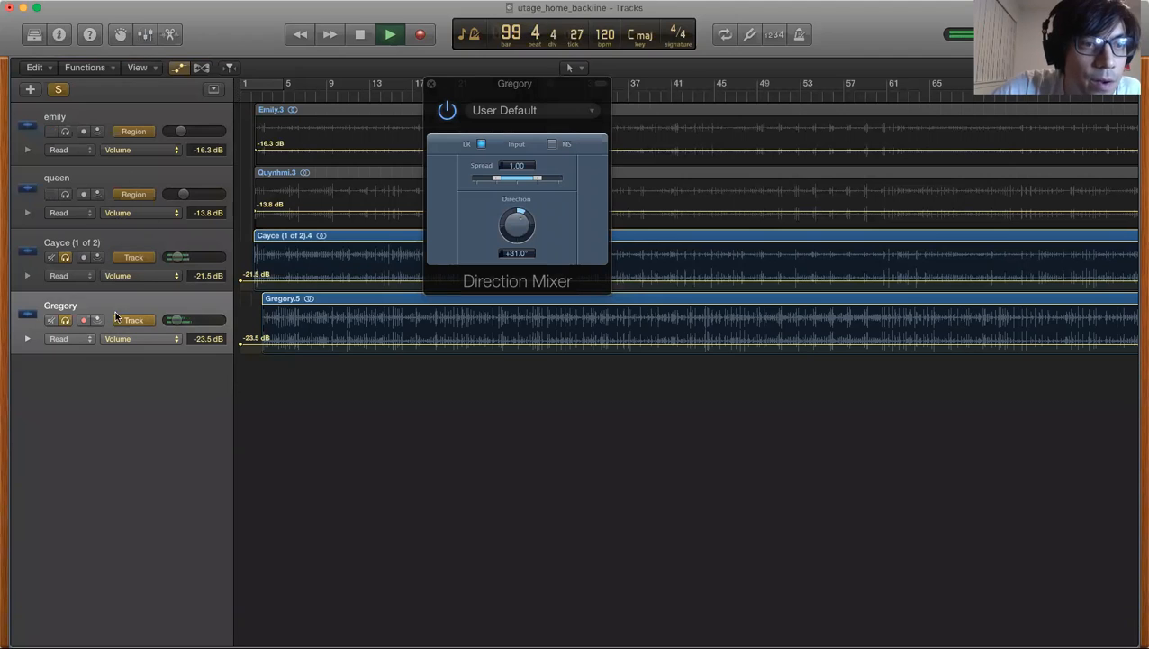
click(112, 311)
double_click(113, 309)
click(125, 303)
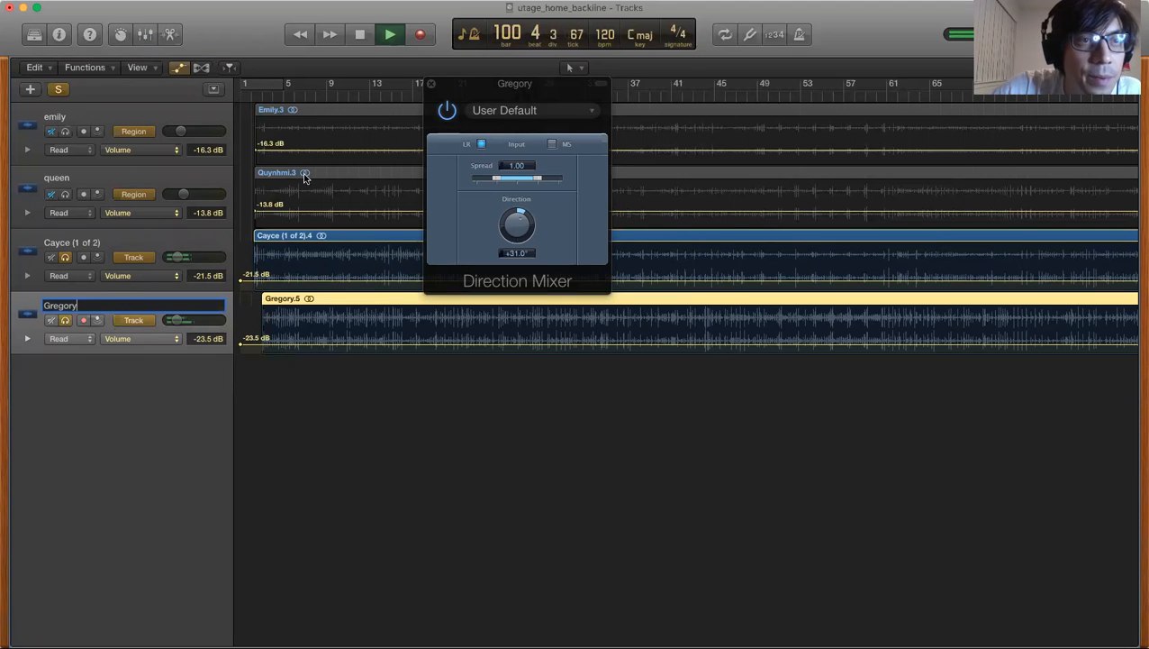
- Try a spread of 2.00 on the Direction Mixer, then narrow it to about 0.32
drag(491, 91, 421, 91)
drag(469, 183, 497, 183)
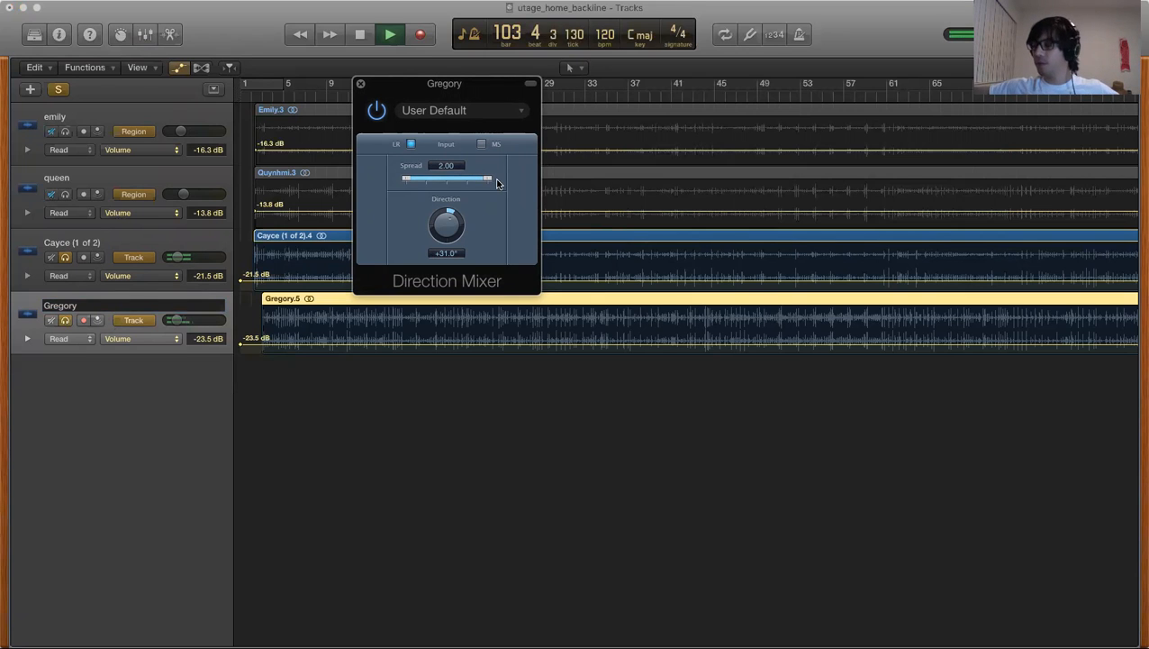
drag(497, 183, 455, 180)
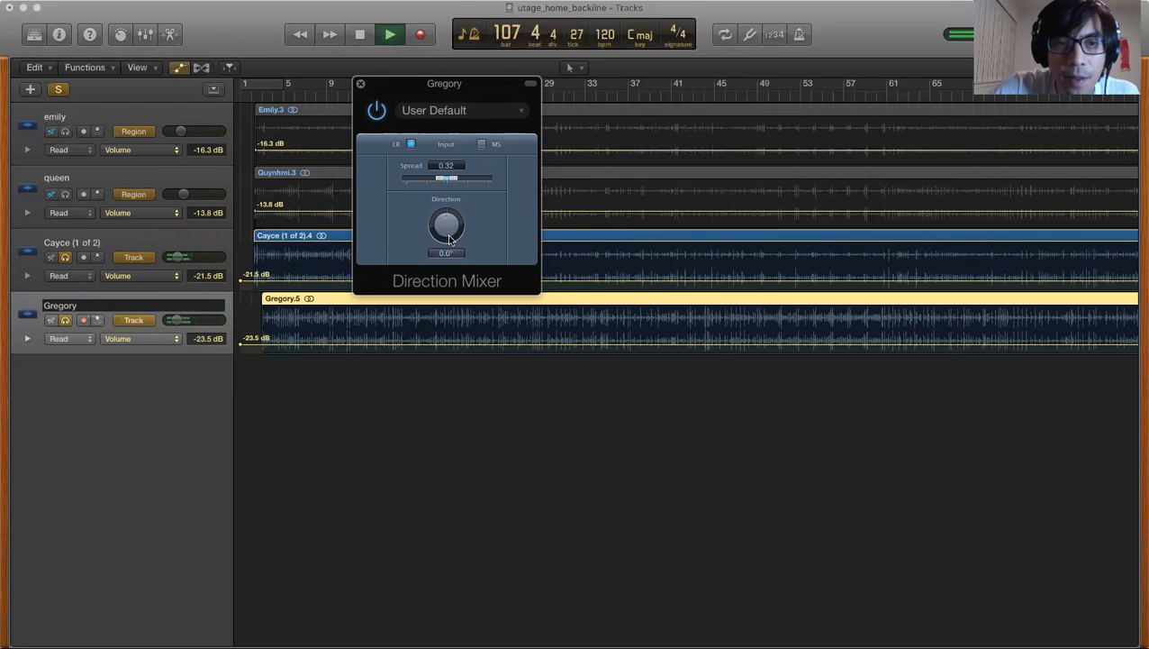
- Try Direction Mixer directions such as -5° and +36°, fine-tune the spread, and close the plug-in window
drag(444, 243, 444, 237)
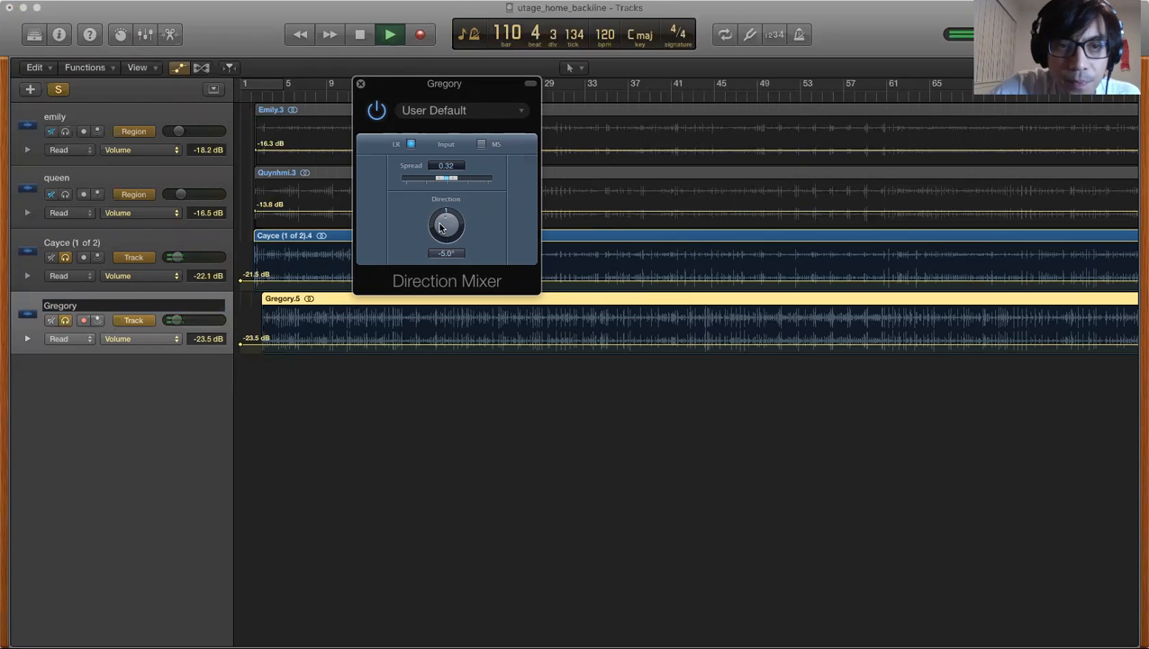
drag(442, 225, 440, 201)
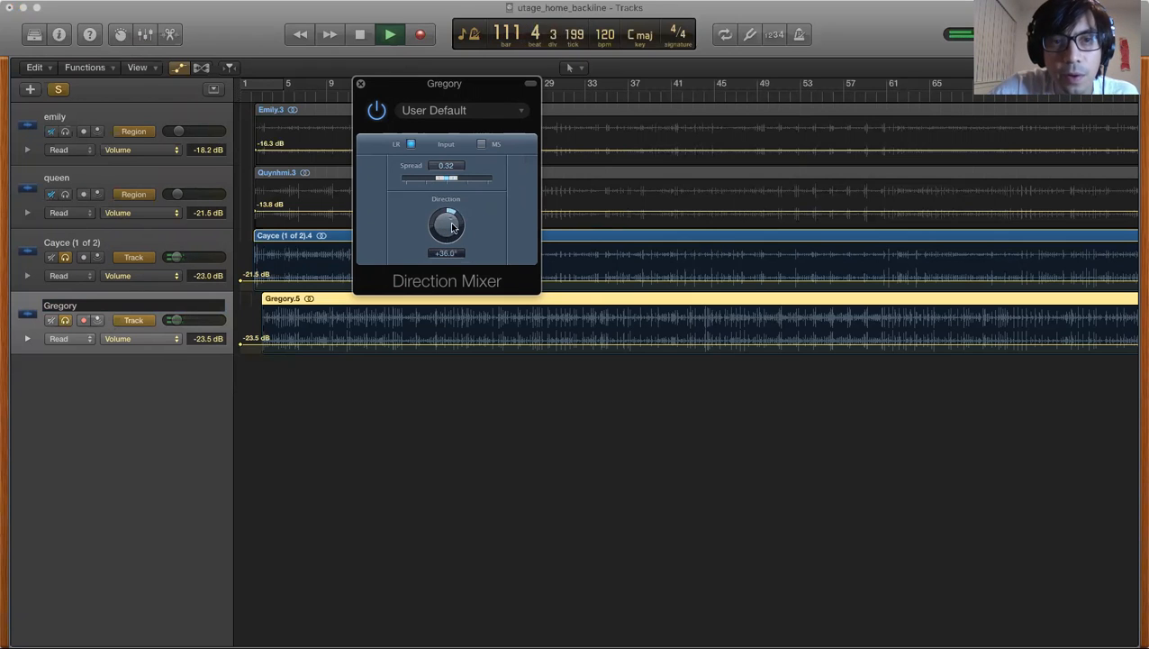
drag(443, 254, 453, 225)
mouse_move(468, 183)
mouse_down()
mouse_move(491, 181)
mouse_move(463, 182)
mouse_up()
click(360, 84)
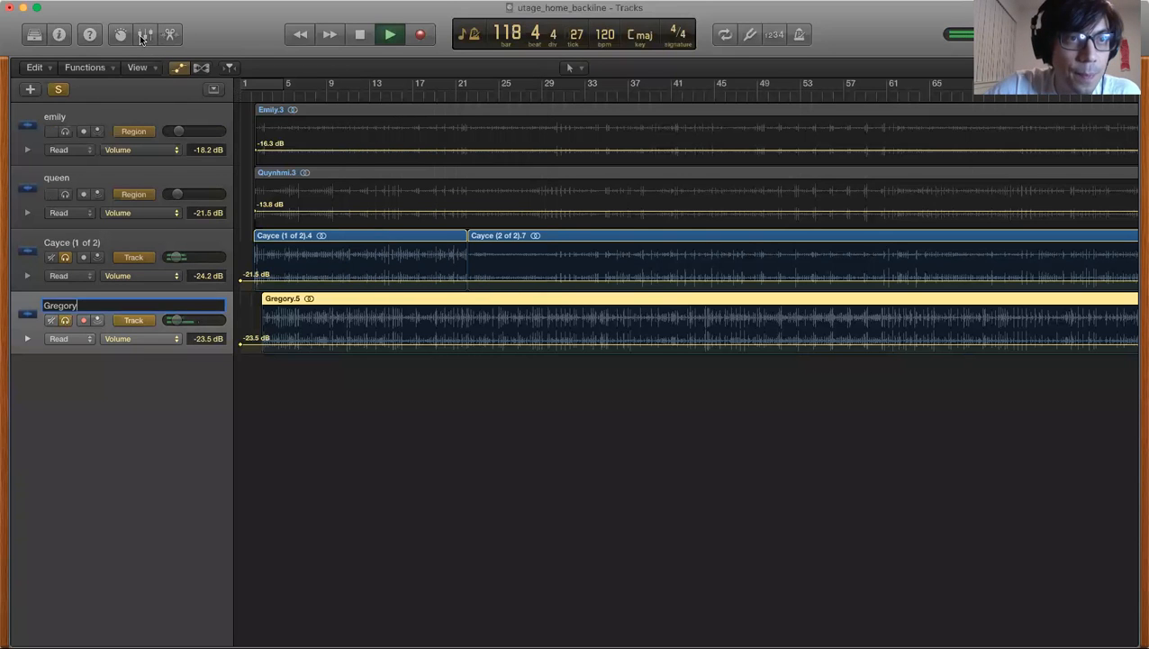
- Show the mixer again and browse the plug-in categories for the fourth track's empty effect slot without adding one
click(145, 34)
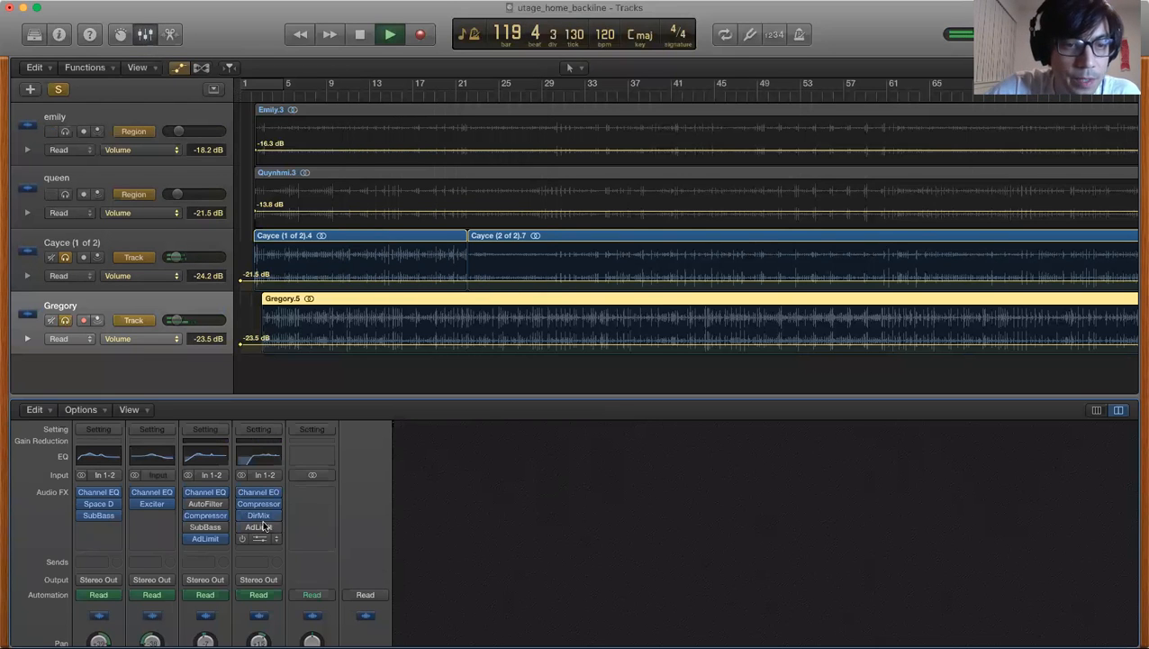
click(264, 546)
scroll(280, 592, down, 3)
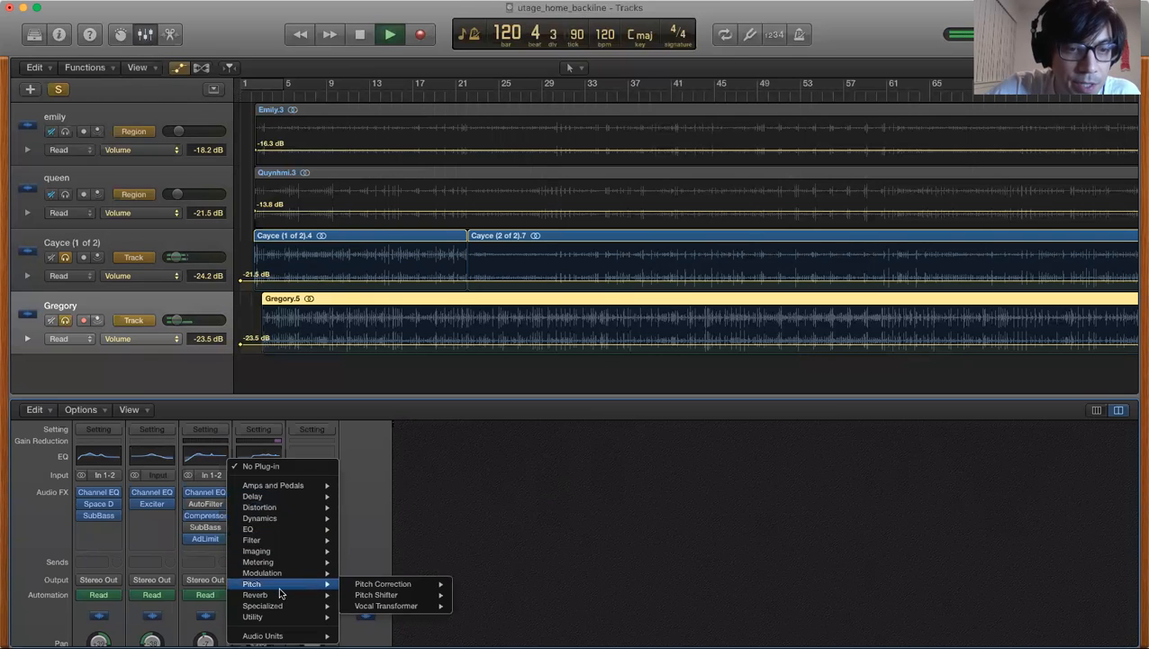
mouse_move(289, 551)
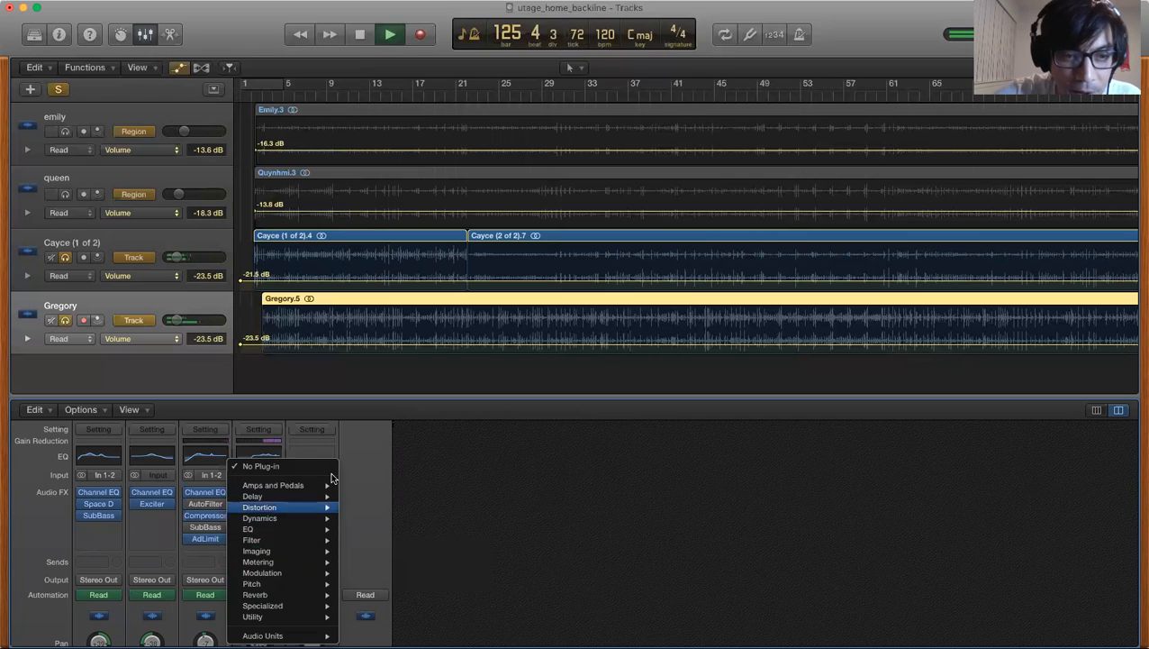
click(370, 471)
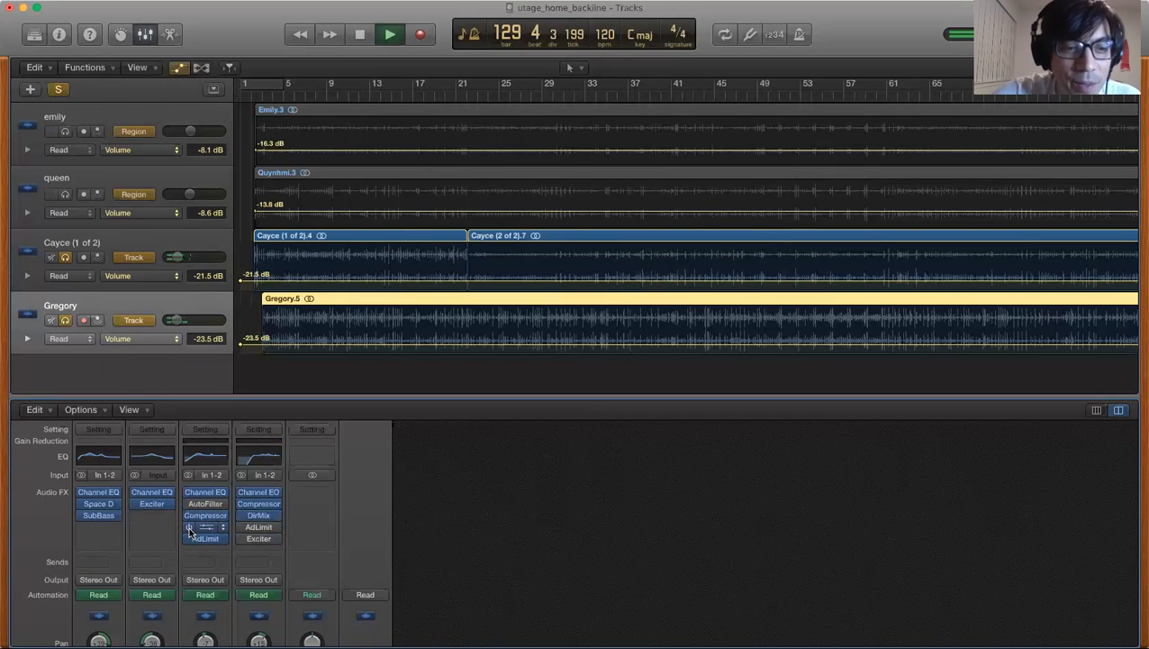
- Review the fourth track's Exciter and Channel EQ settings, replaying from around bar 14 with all four tracks soloed
click(262, 540)
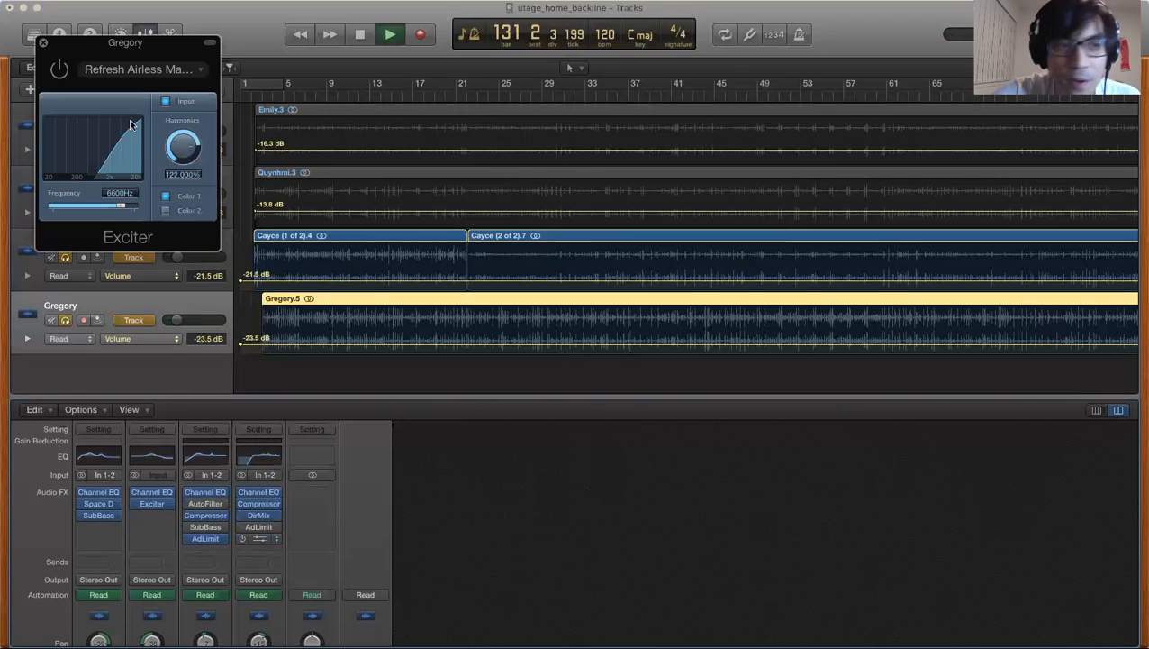
click(43, 44)
click(393, 96)
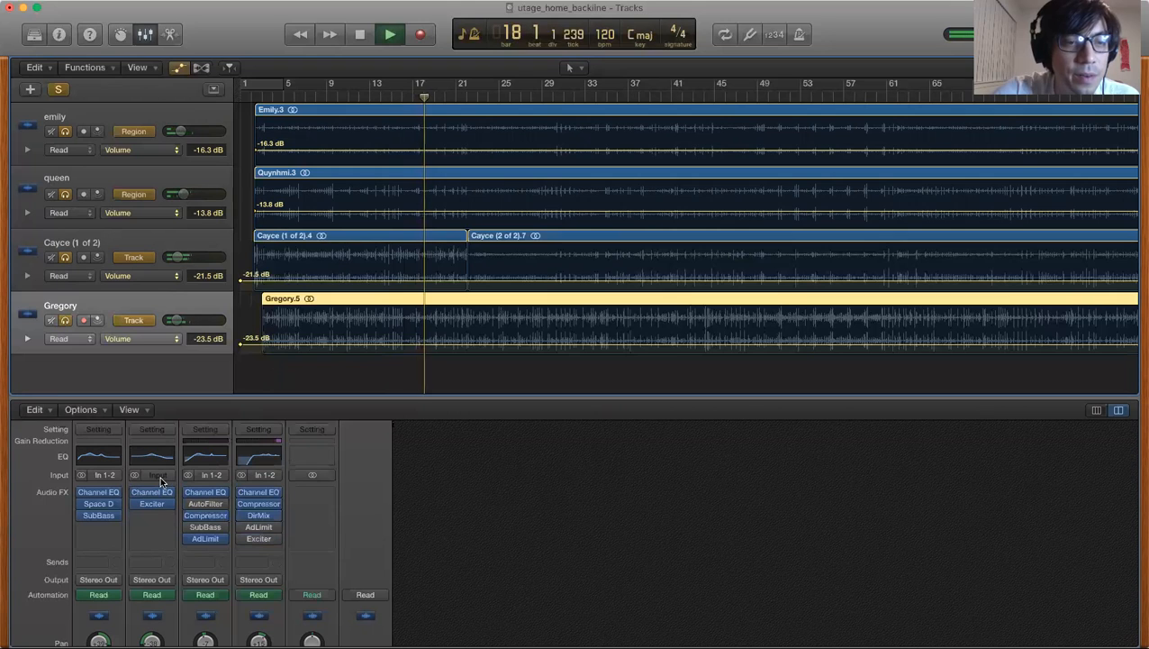
click(258, 459)
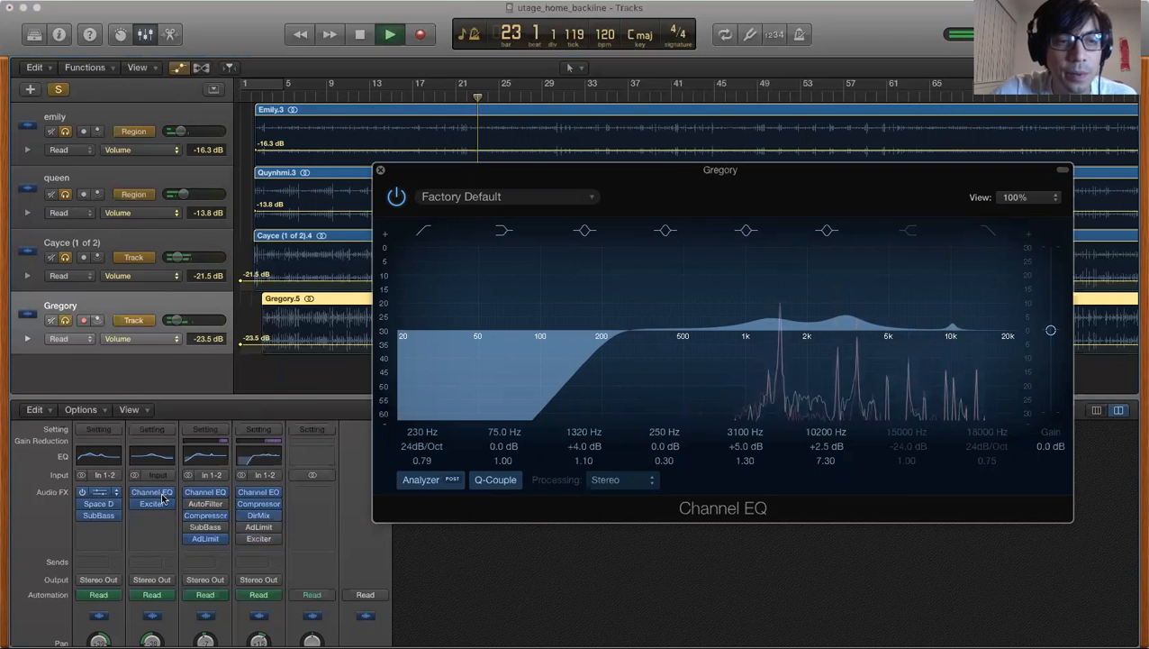
click(381, 171)
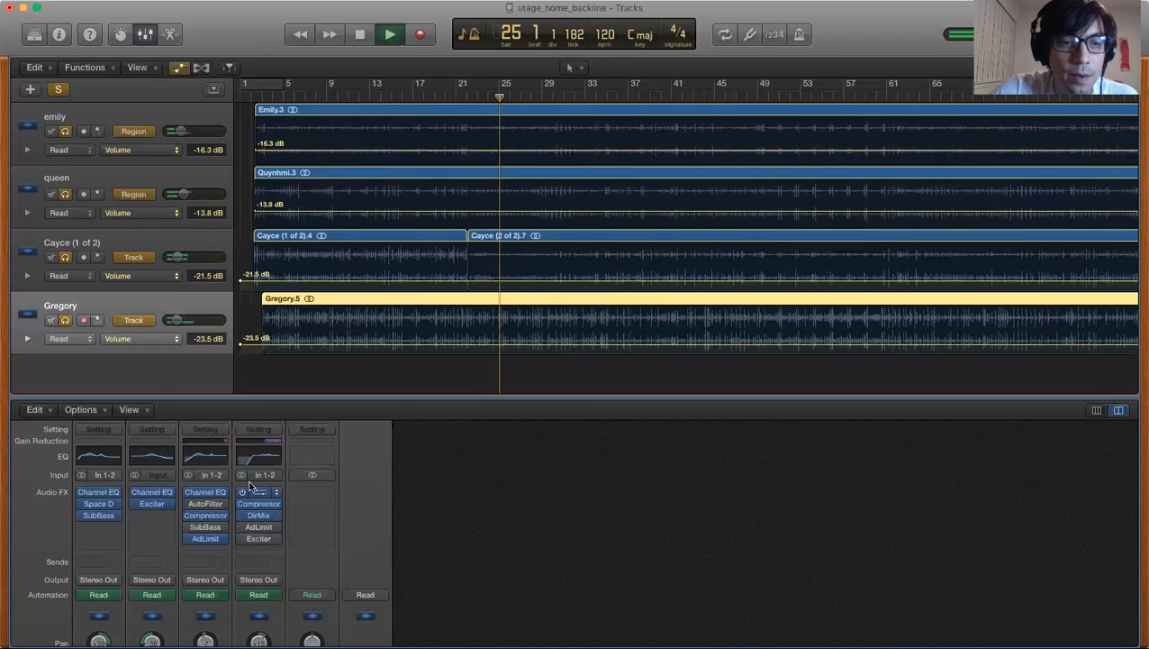
- Toggle the fourth track's Channel EQ bypass and browse plug-in categories for its empty effect slot without adding one
click(242, 492)
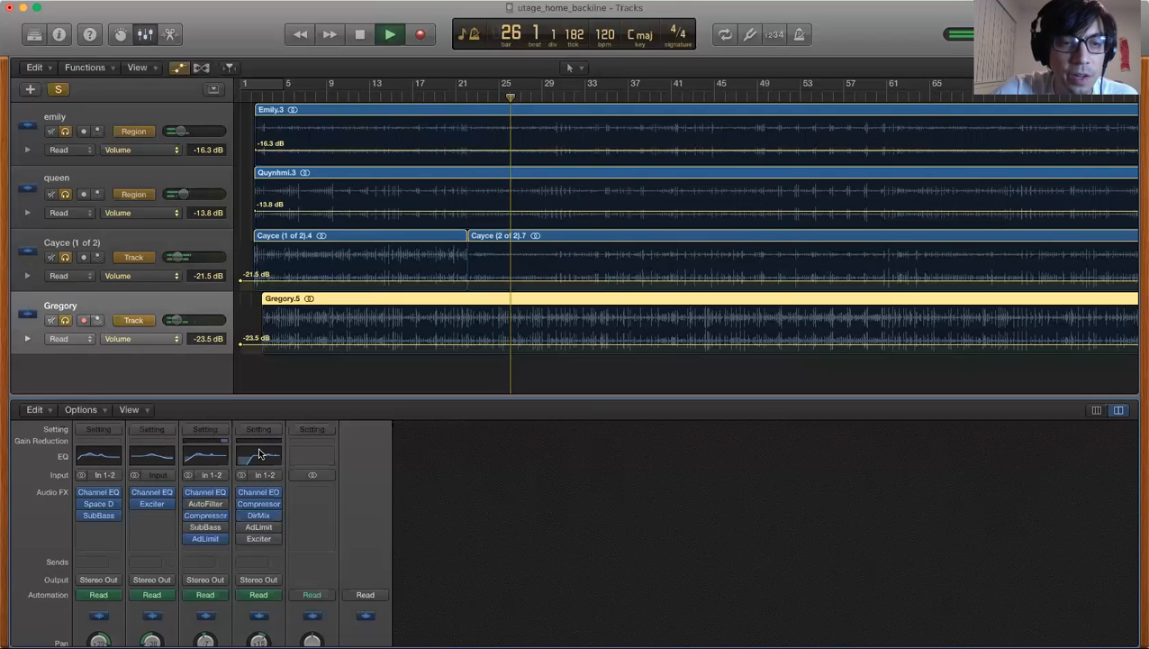
click(260, 545)
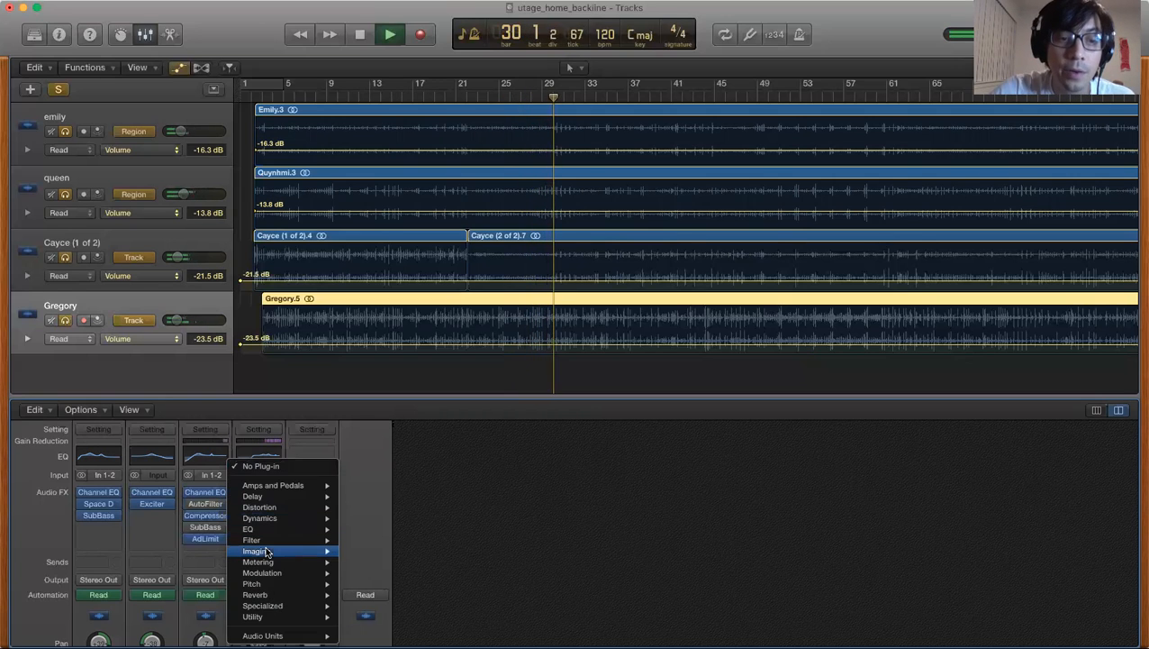
mouse_move(284, 518)
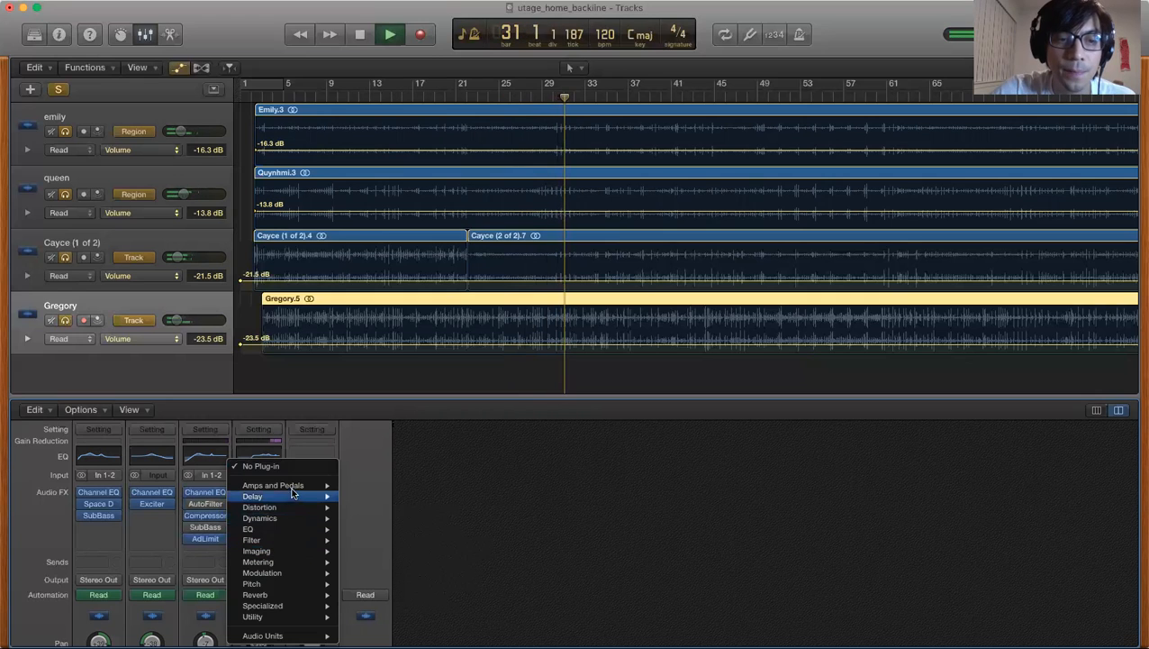
mouse_move(379, 529)
click(469, 529)
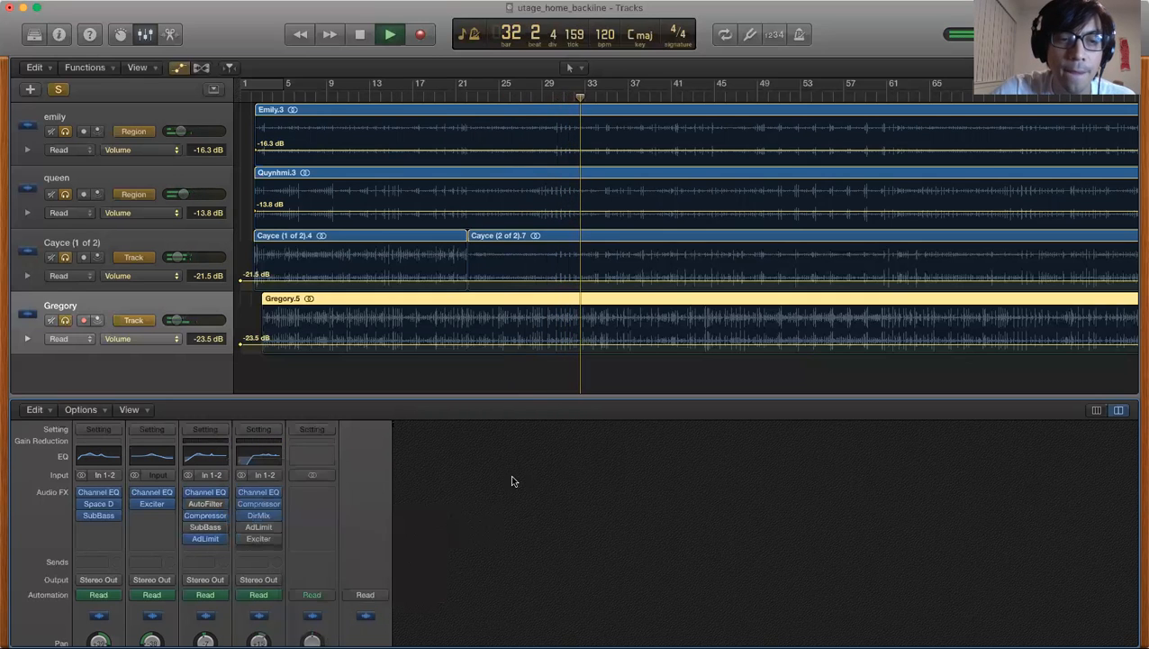
click(269, 550)
mouse_move(306, 584)
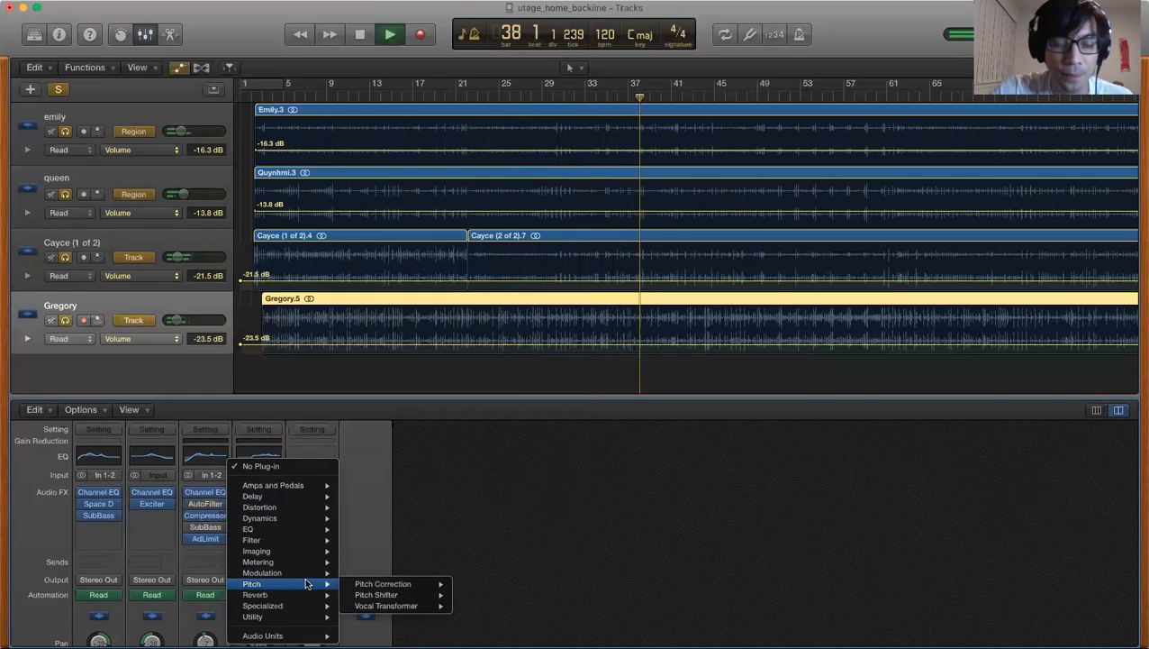
click(505, 530)
- Stop playback and look through the plug-in categories for the Stereo Out channel's empty effect slot
scroll(362, 494, down, 1)
click(316, 492)
click(469, 493)
scroll(341, 474, up, 1)
key(space)
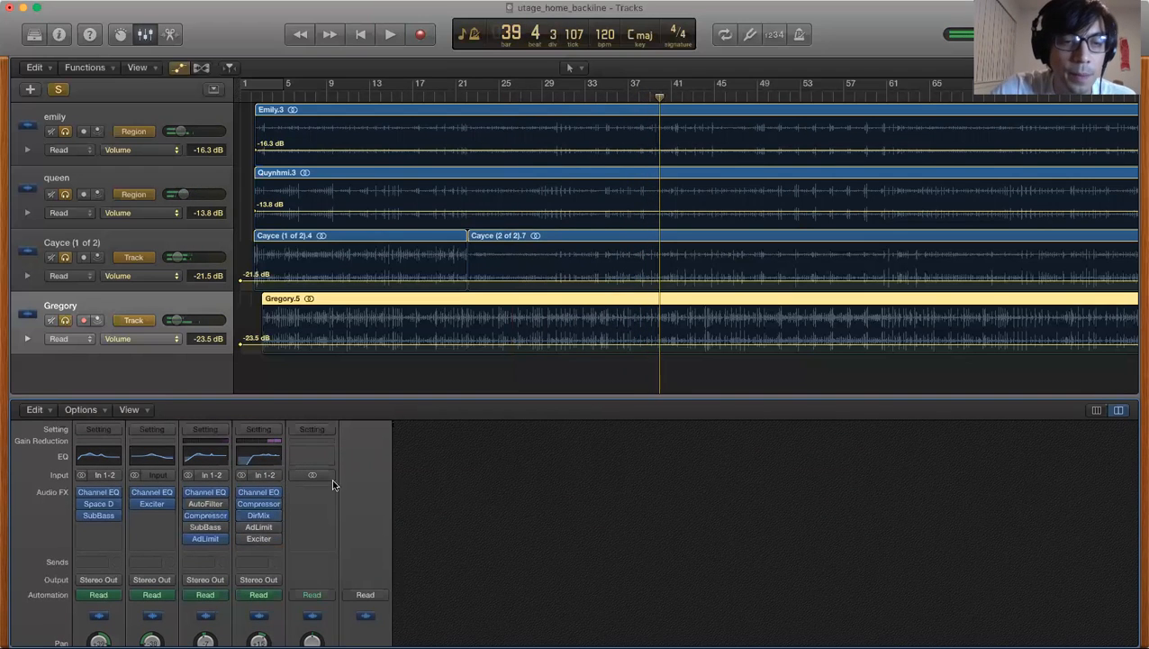
click(312, 492)
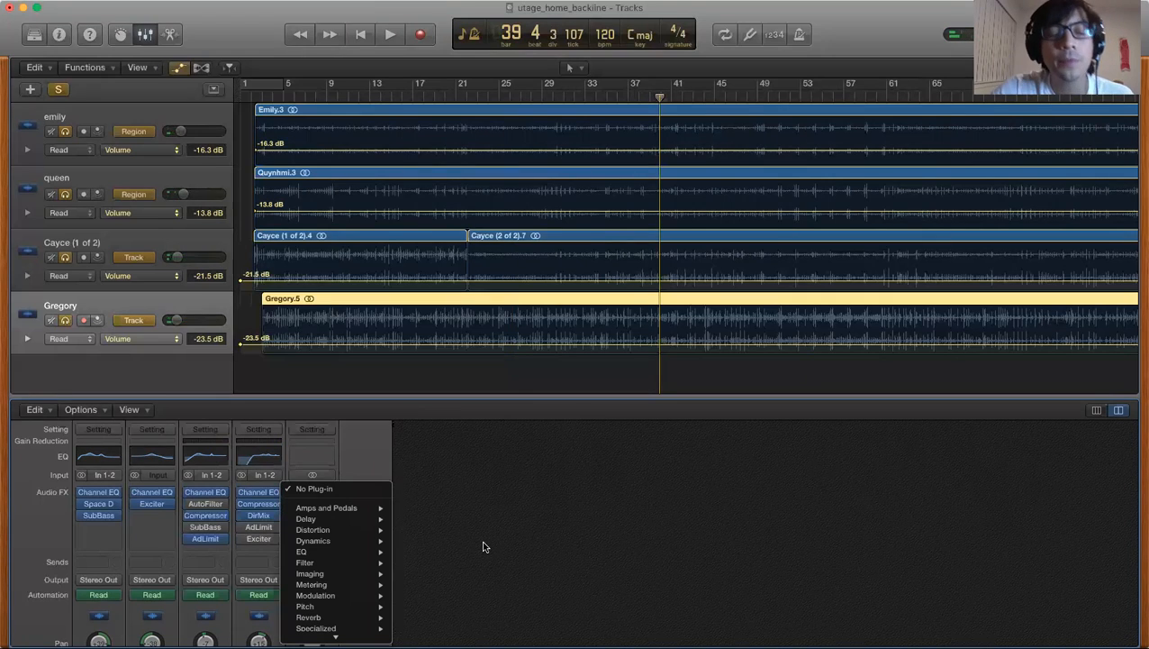
mouse_move(371, 552)
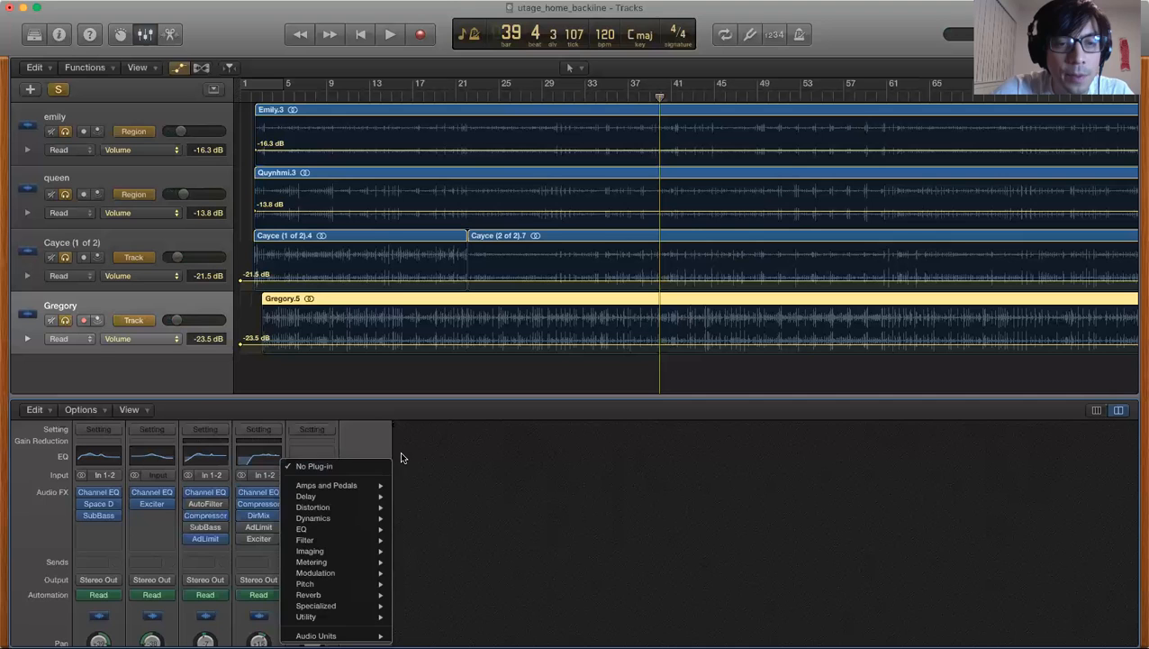
click(377, 432)
scroll(339, 501, down, 3)
scroll(340, 508, up, 3)
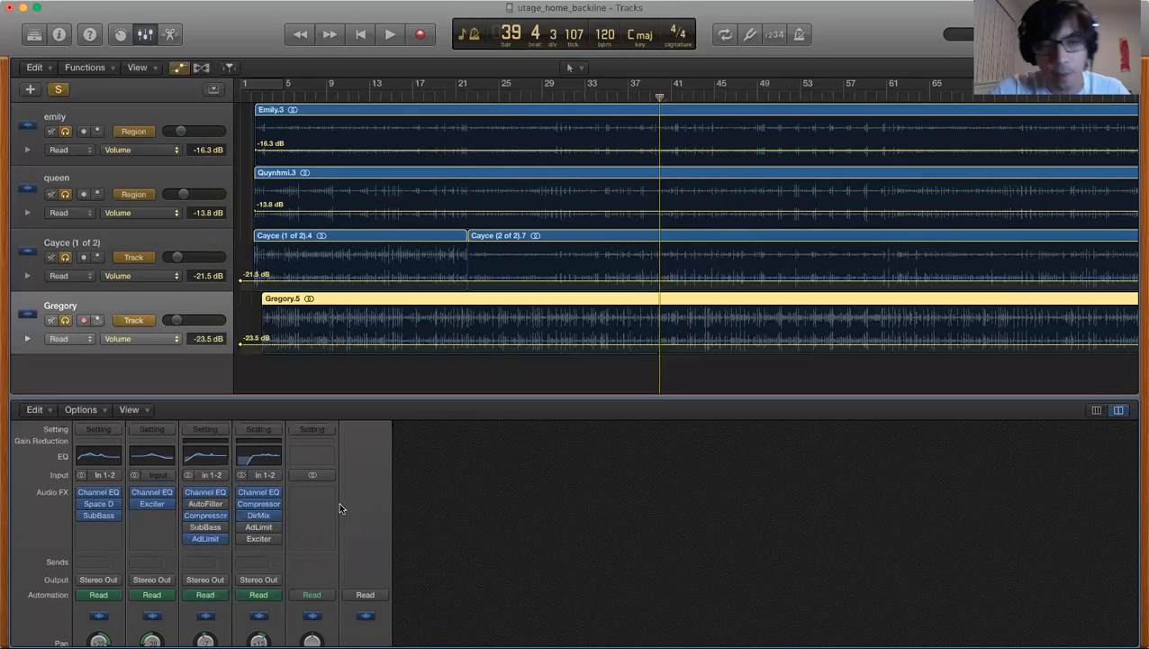
click(326, 493)
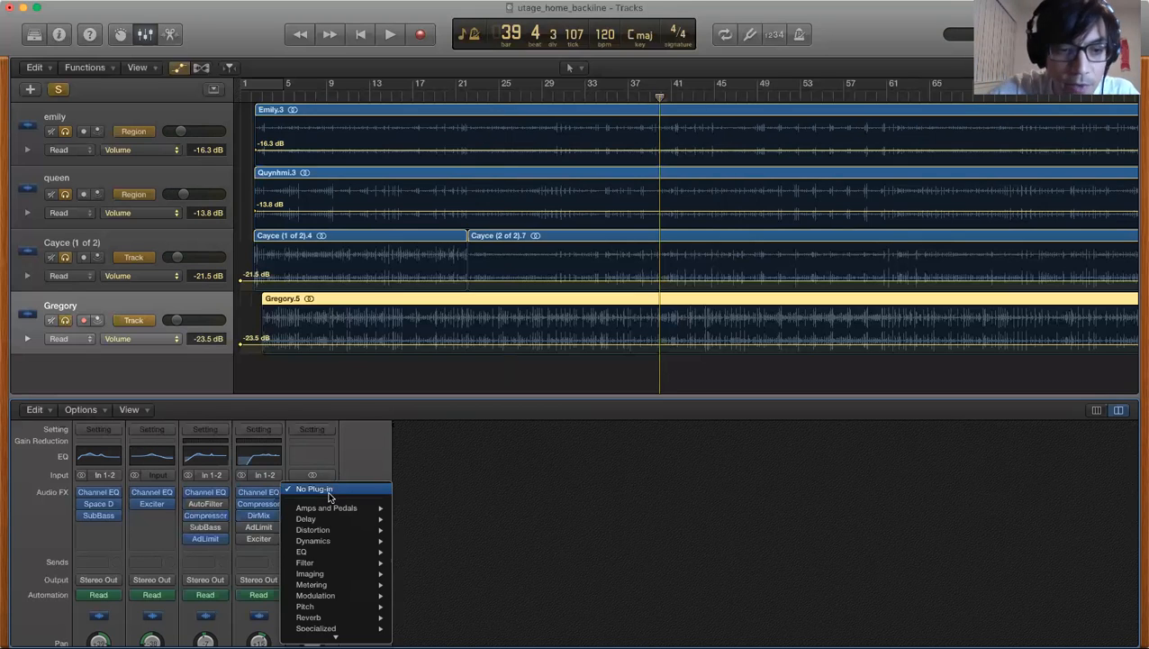
click(469, 477)
- Resume playback, insert a stereo Adaptive Limiter on the Stereo Out channel with a gain of about 1.7 dB, and close its window
key(space)
click(327, 493)
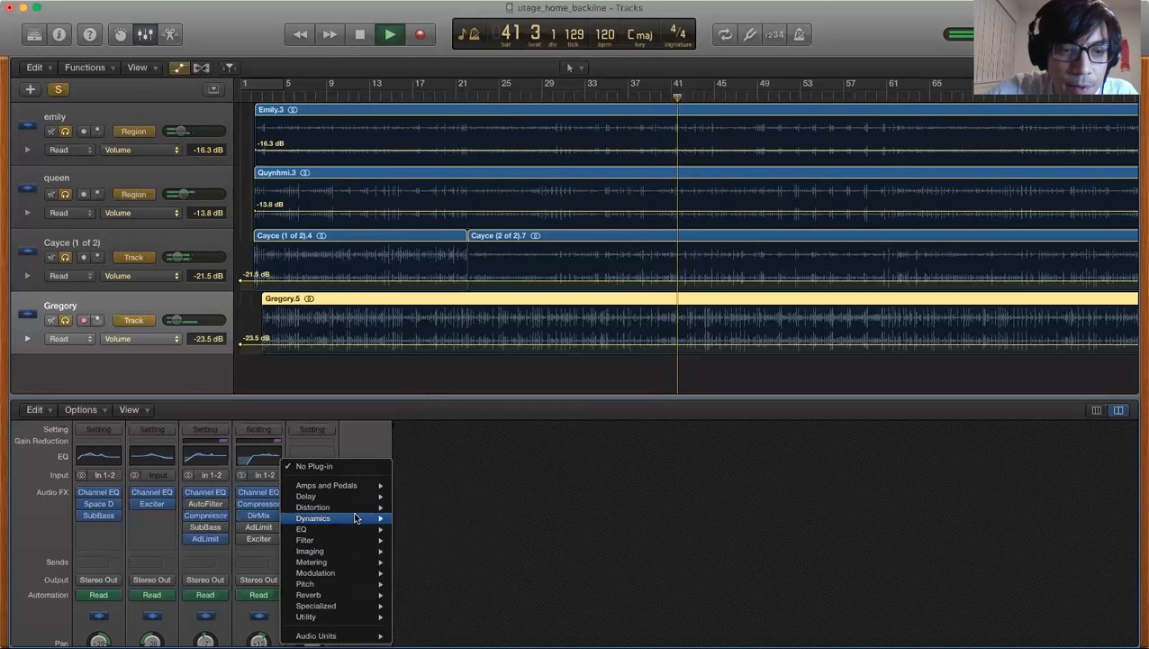
mouse_move(355, 517)
mouse_move(441, 529)
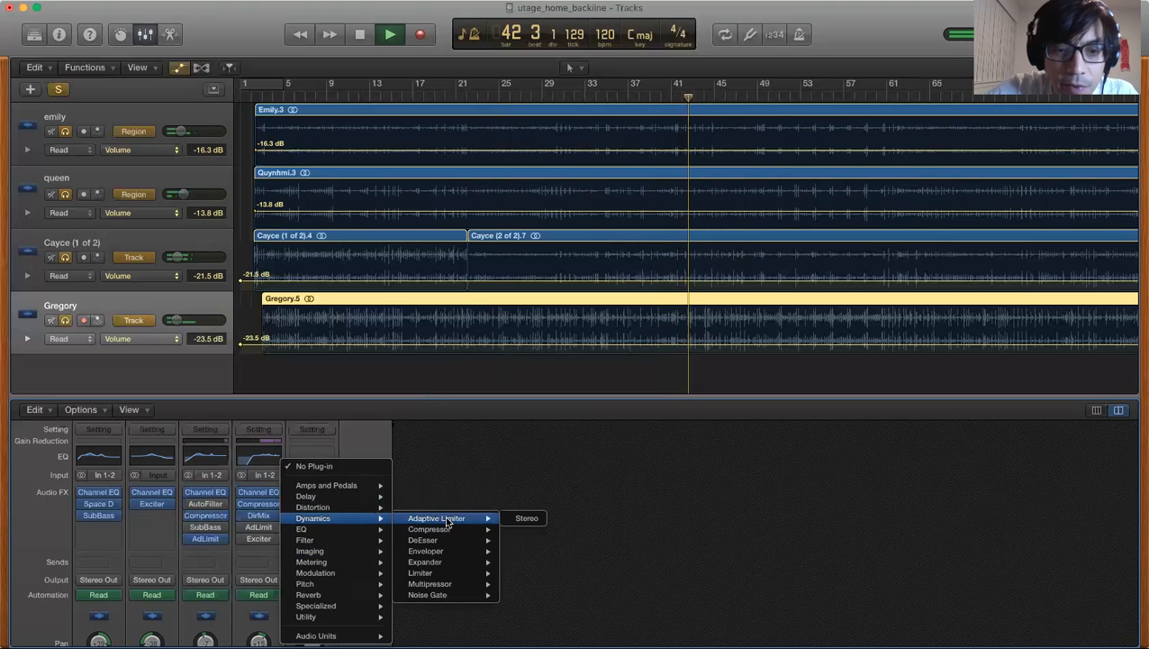
click(527, 518)
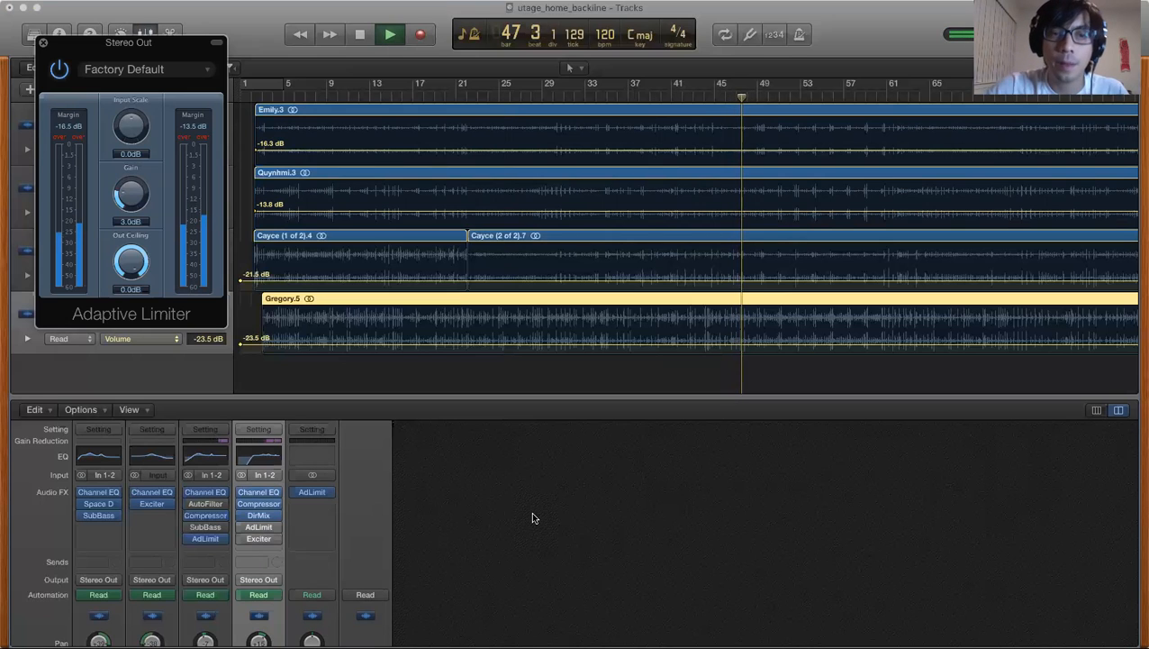
drag(137, 191, 130, 202)
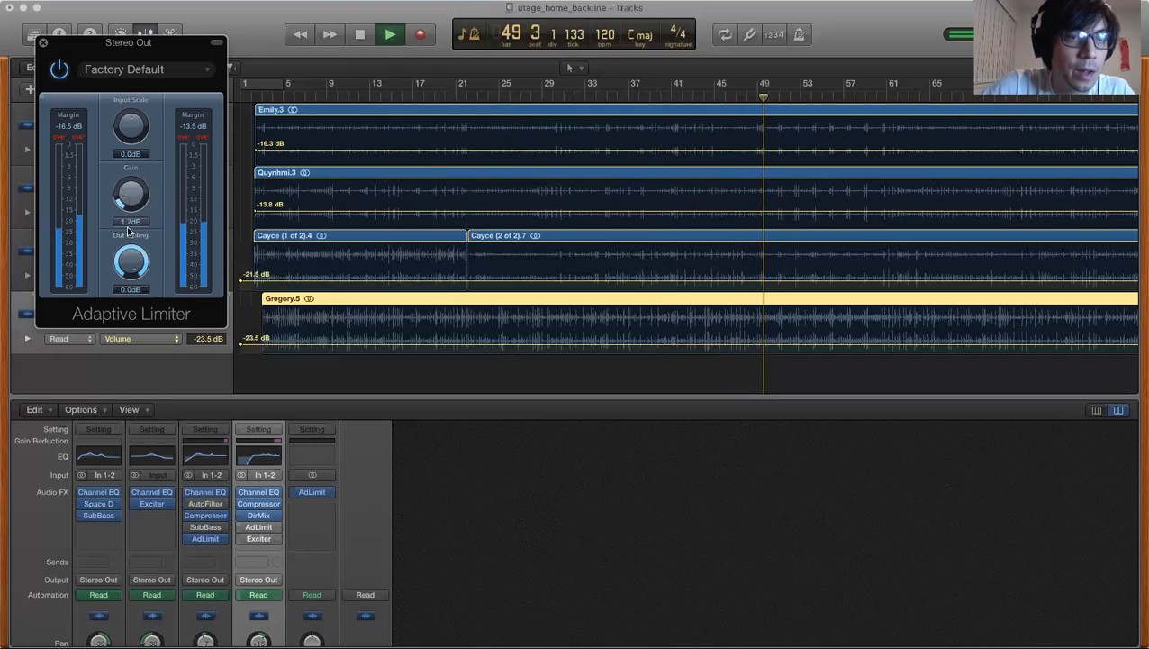
click(43, 45)
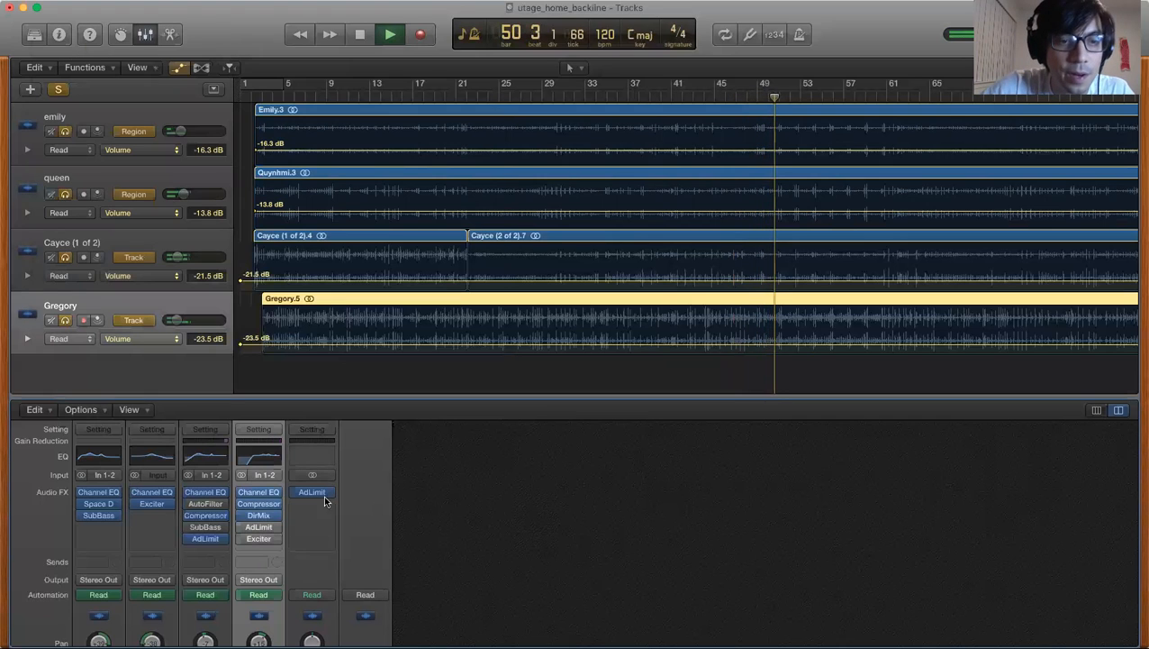
- Bypass the Stereo Out limiter and insert a stereo Binaural Post-Processing plug-in in the slot below it
click(309, 502)
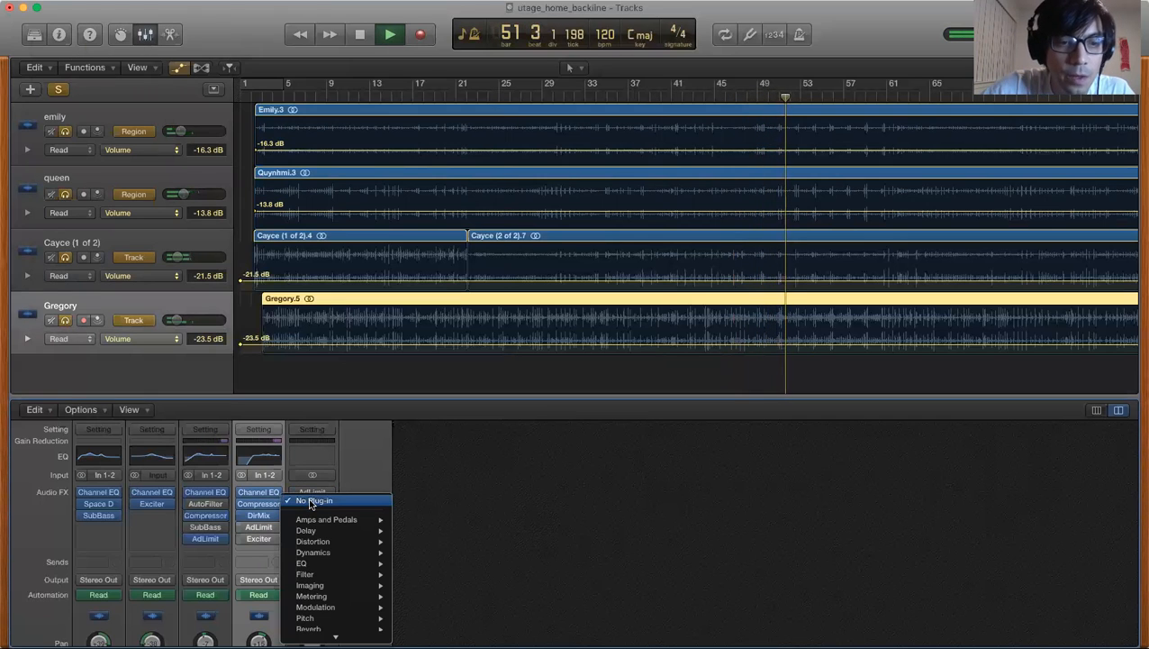
mouse_move(316, 556)
scroll(315, 556, down, 3)
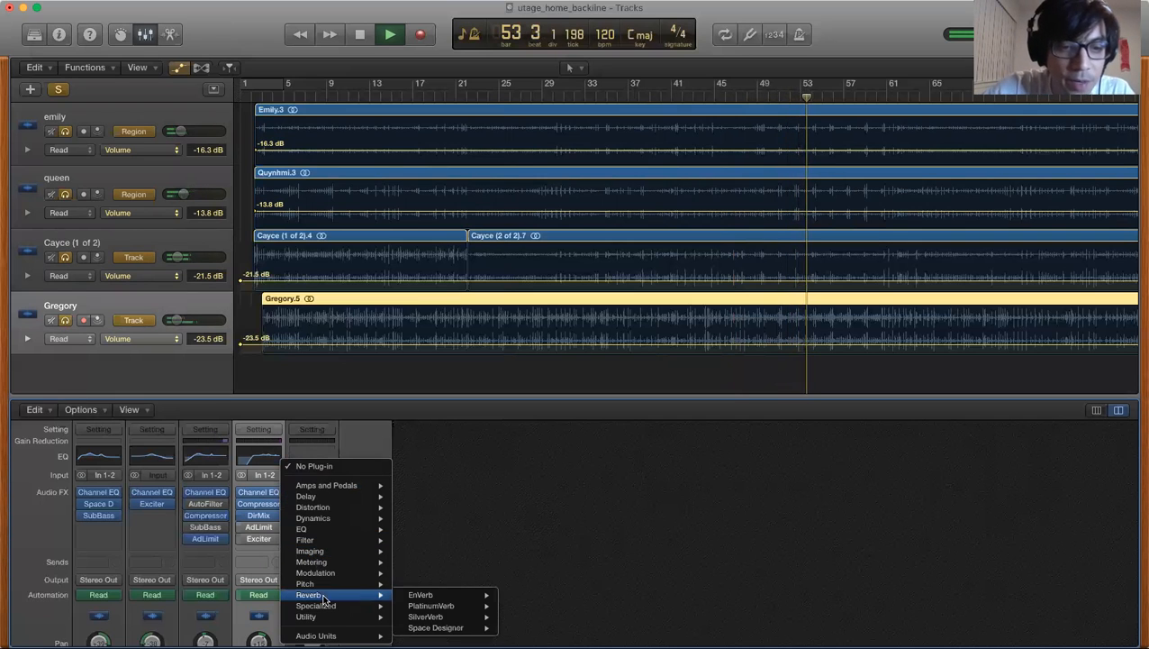
mouse_move(330, 599)
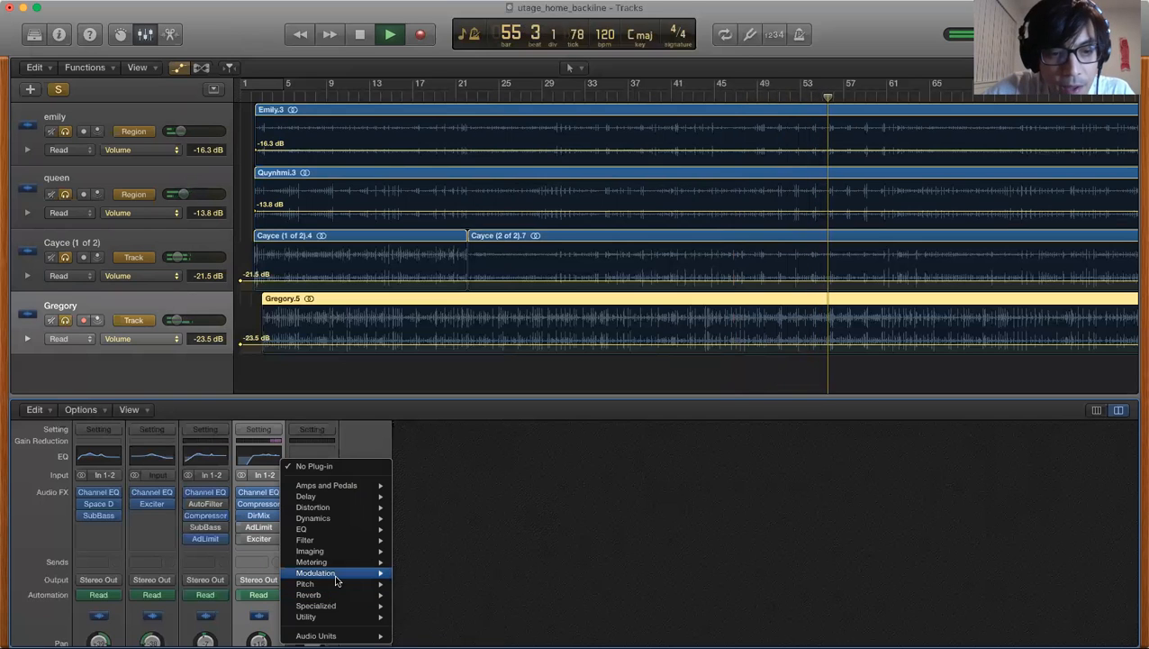
mouse_move(352, 551)
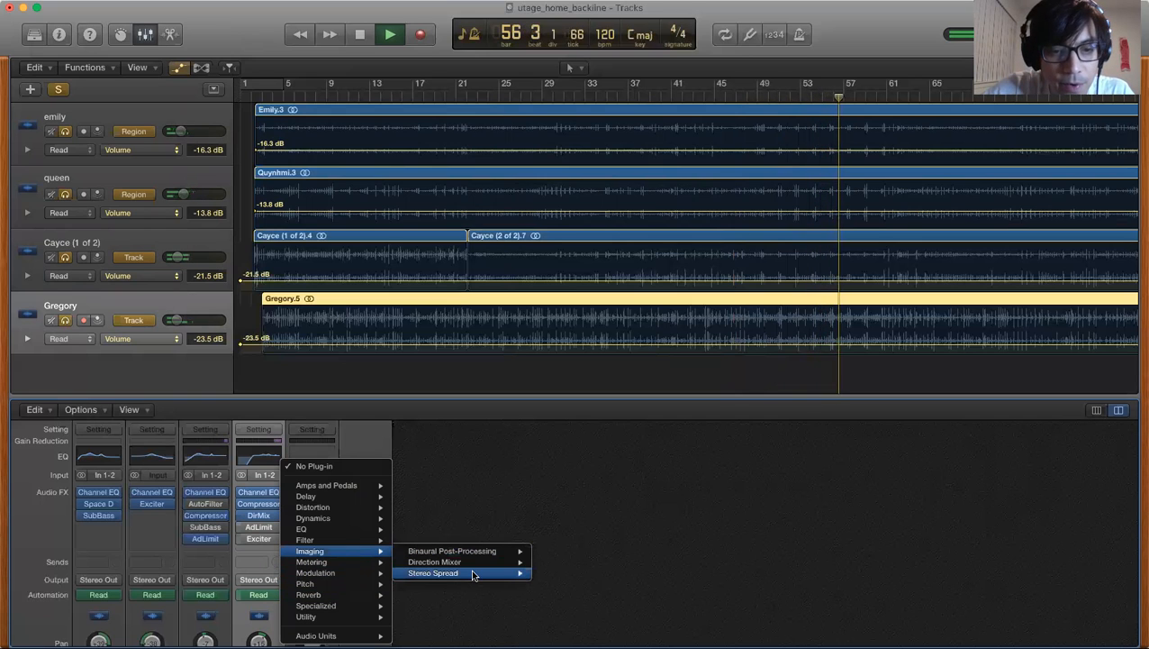
mouse_move(484, 551)
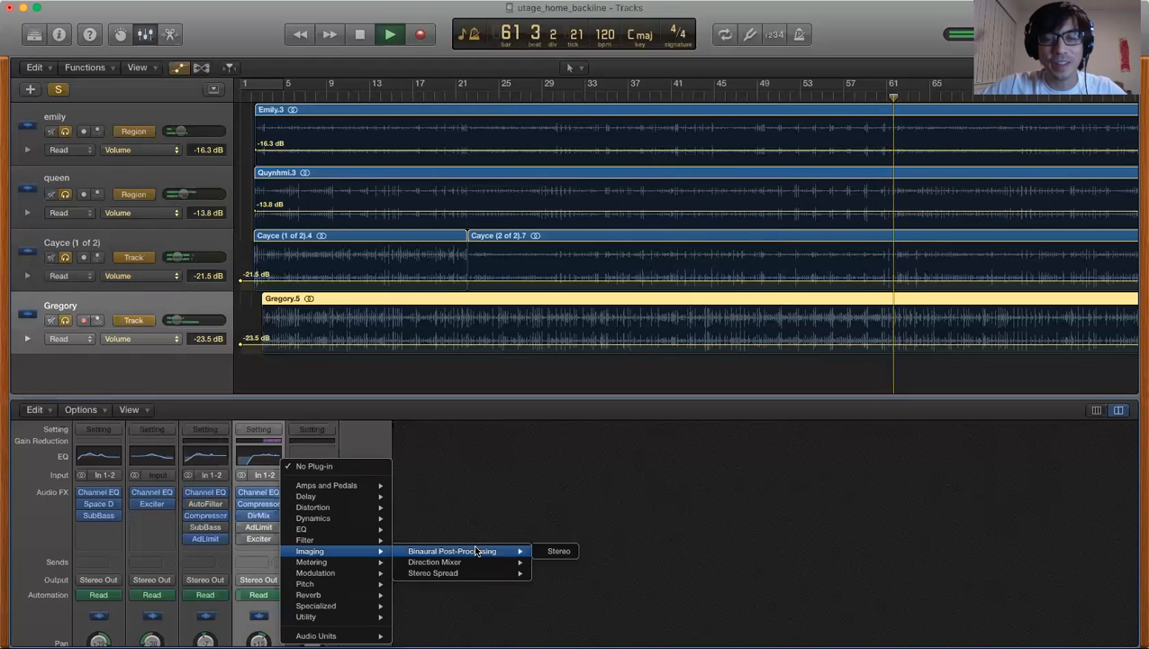
click(553, 551)
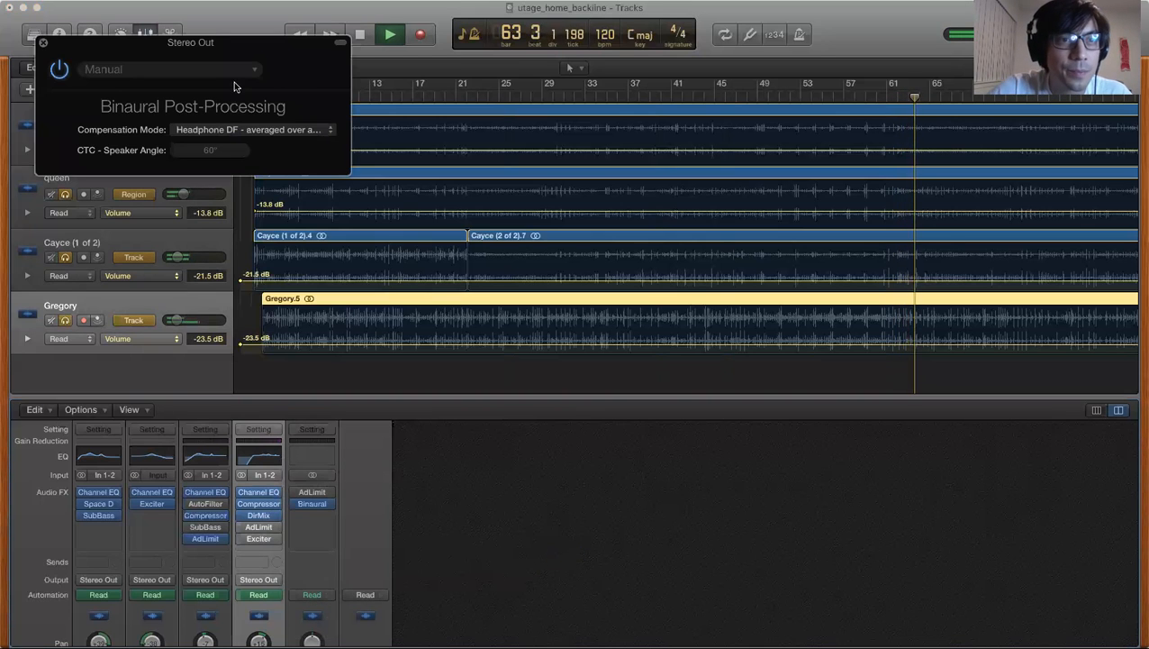
- Try the Headphone HB and Headphone FF compensation modes in Binaural Post-Processing during playback
click(259, 128)
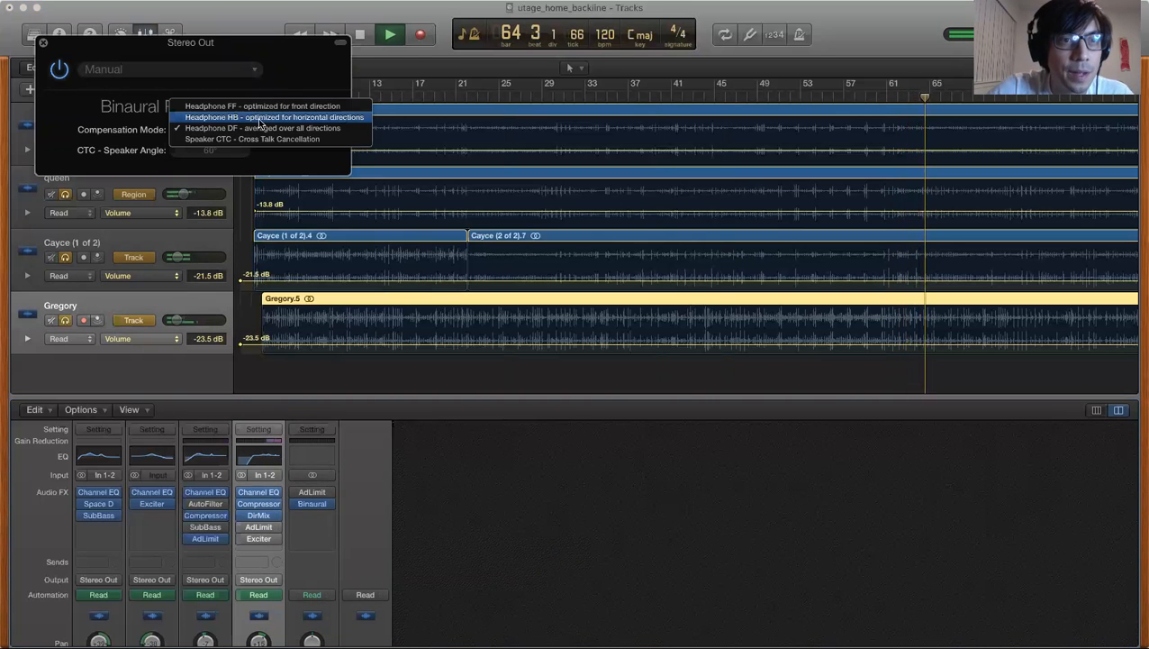
click(257, 128)
click(257, 128)
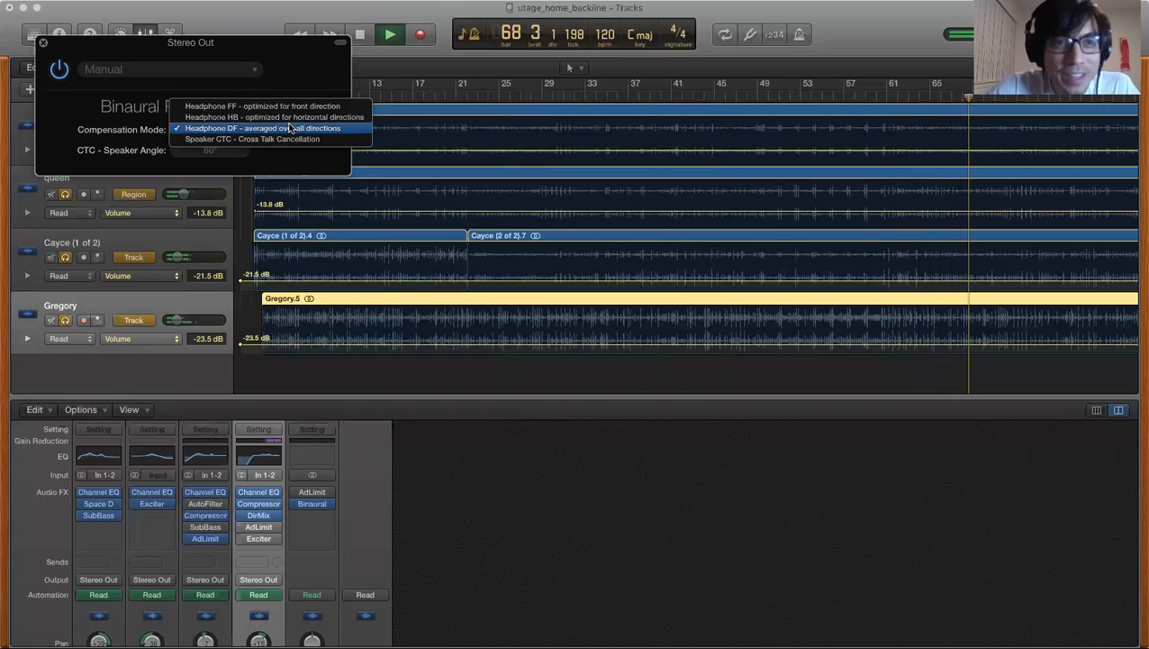
click(291, 118)
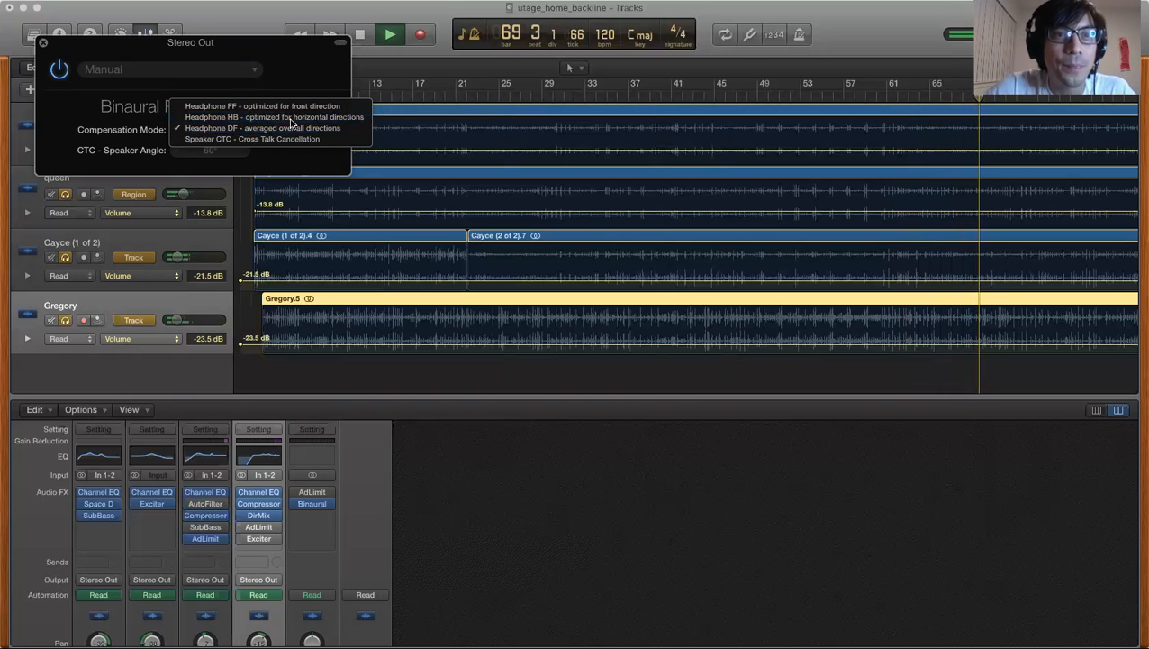
click(273, 130)
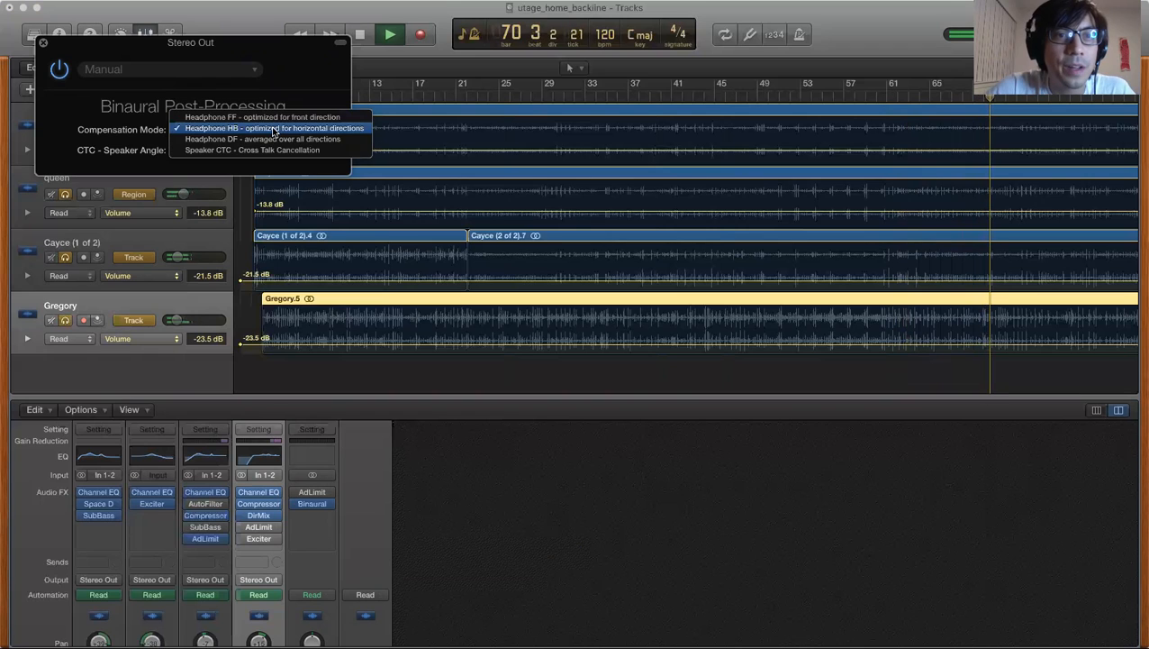
click(277, 124)
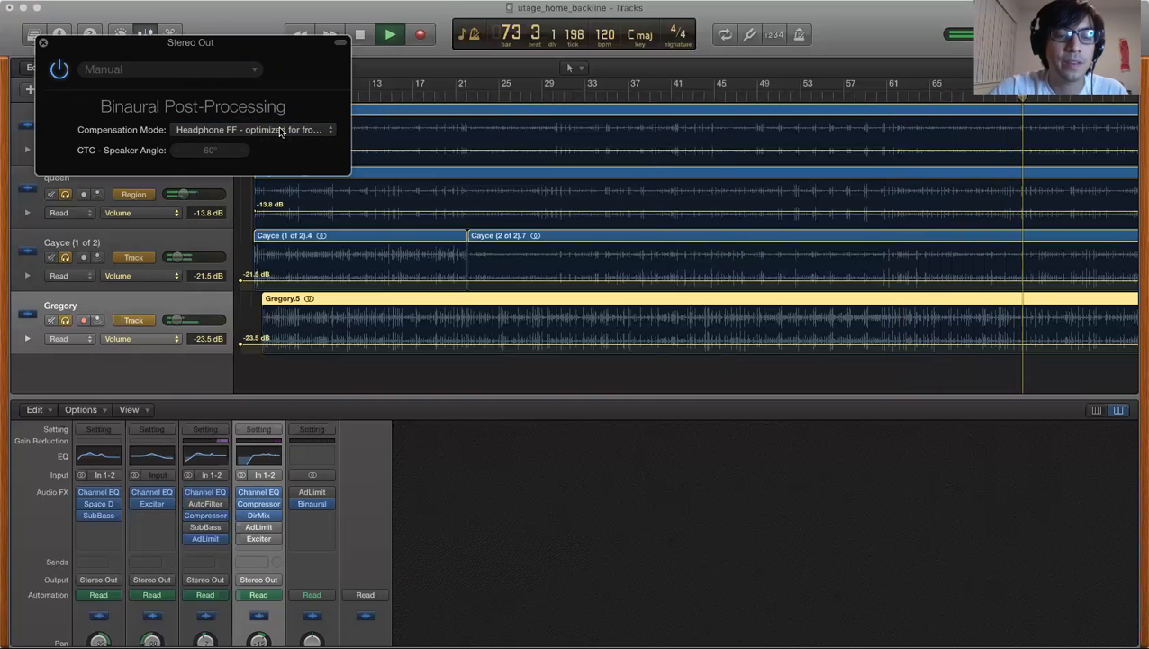
- Compare the Headphone HB mode once more, set the compensation mode to Headphone DF, and close the plug-in window
click(280, 131)
click(282, 140)
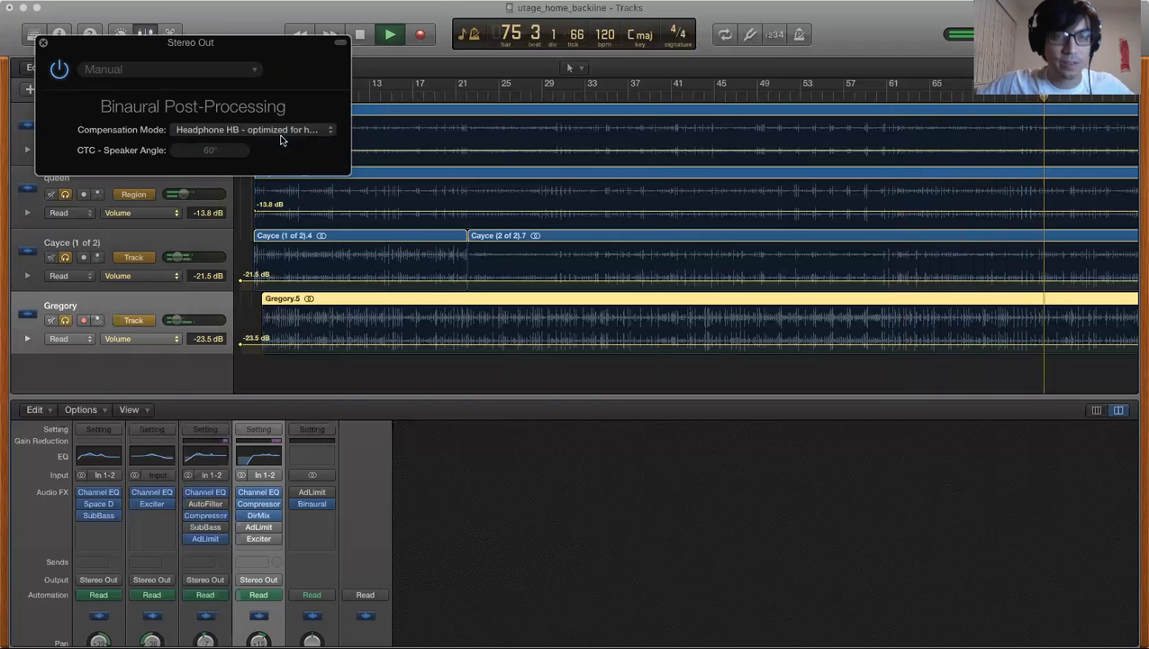
click(281, 133)
click(297, 142)
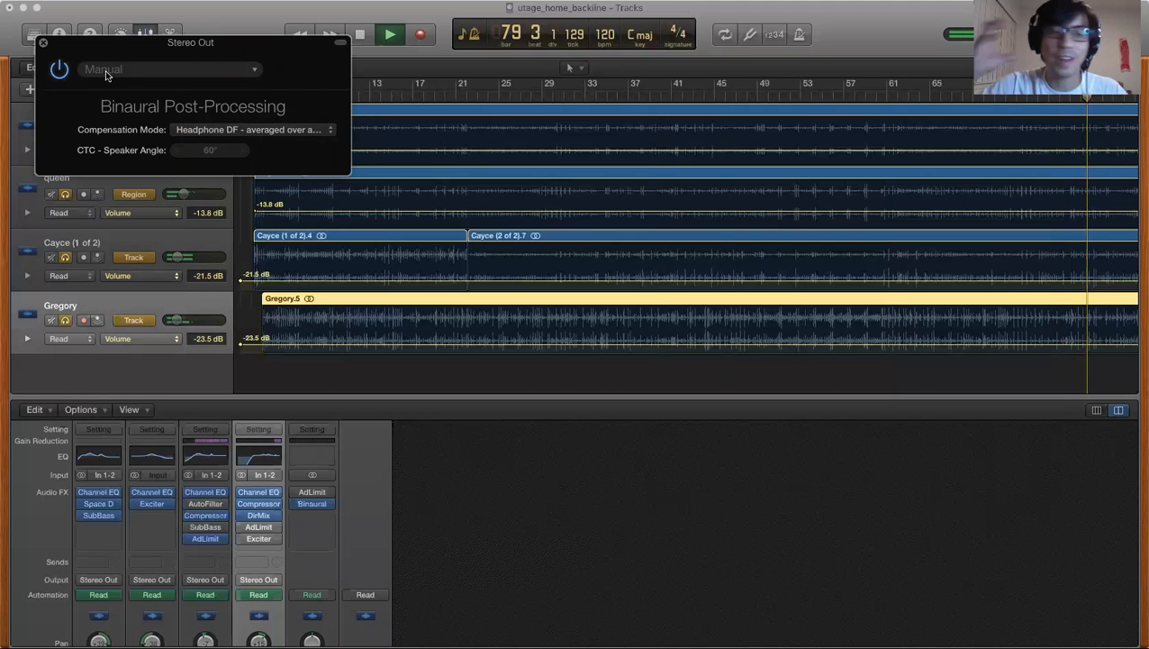
click(43, 42)
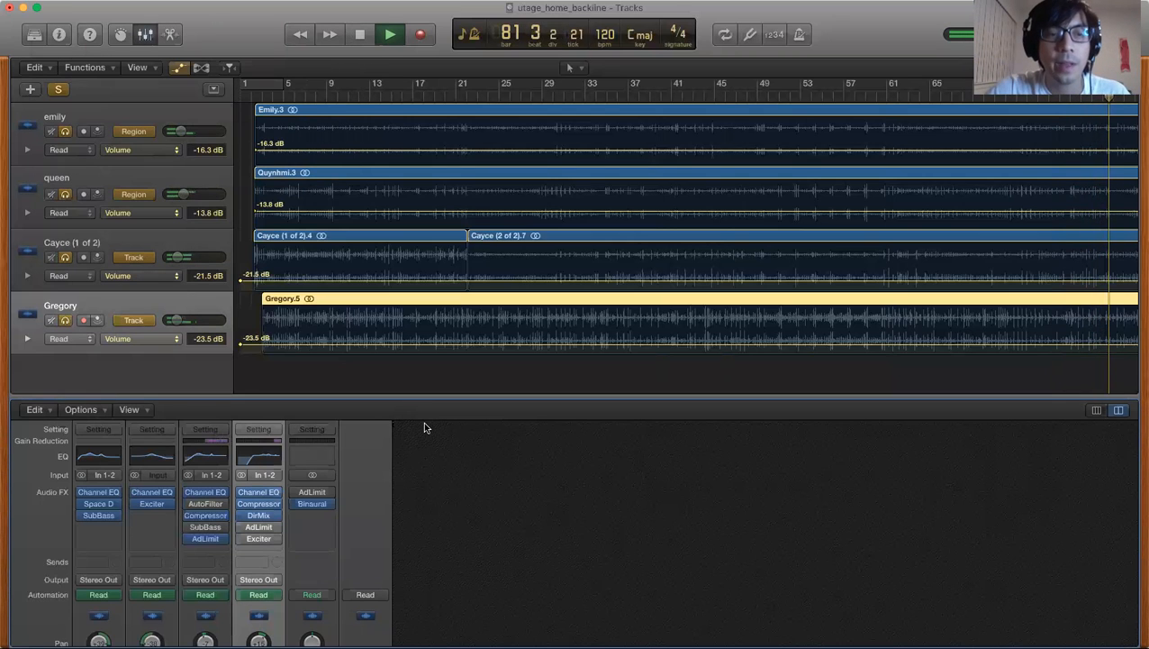